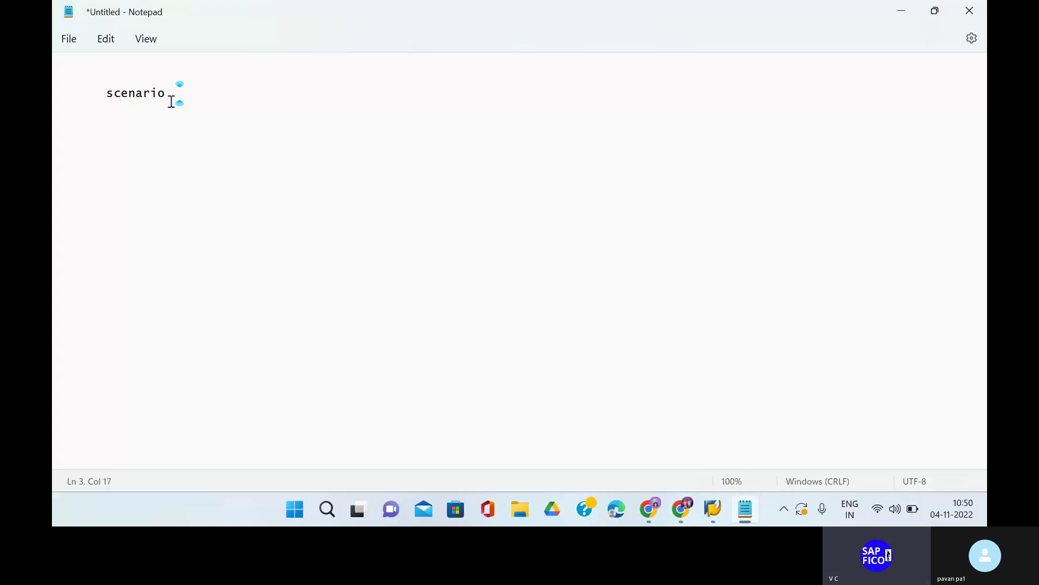
Indent the 'scenario' heading and add two blank lines beneath it.
click(95, 94)
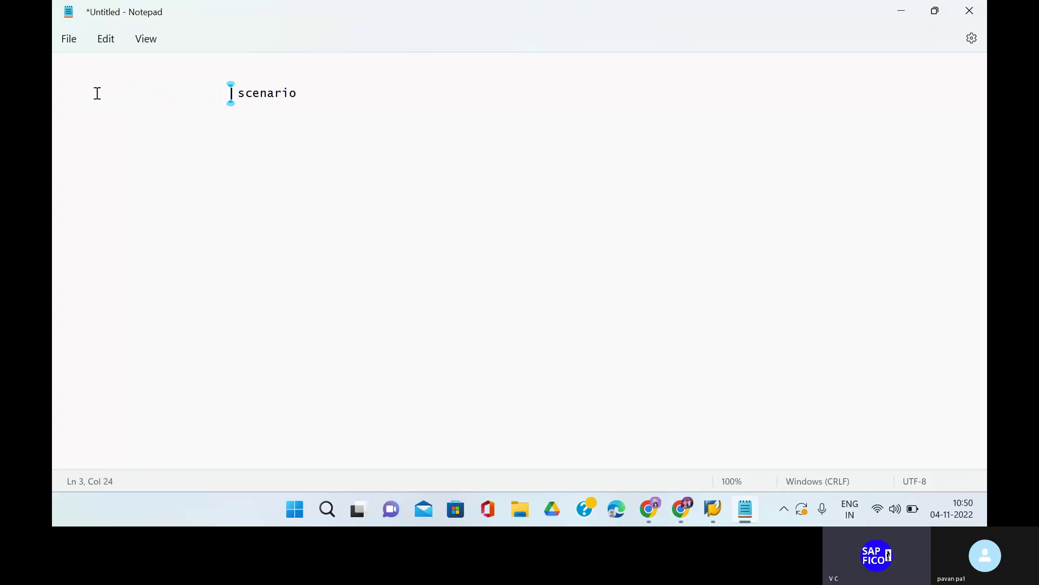
click(315, 95)
key(Return)
key(Return)
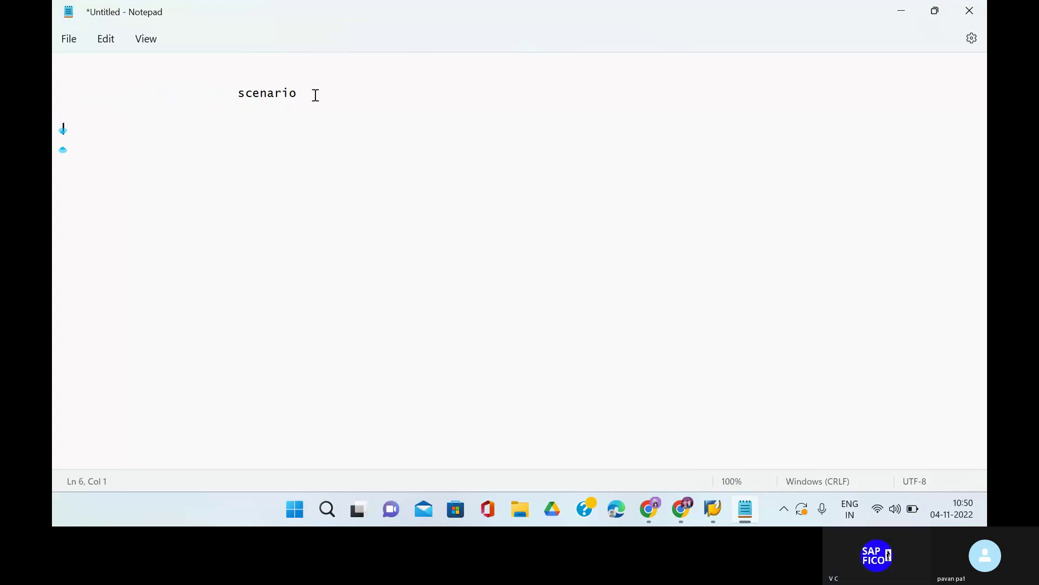
key(Return)
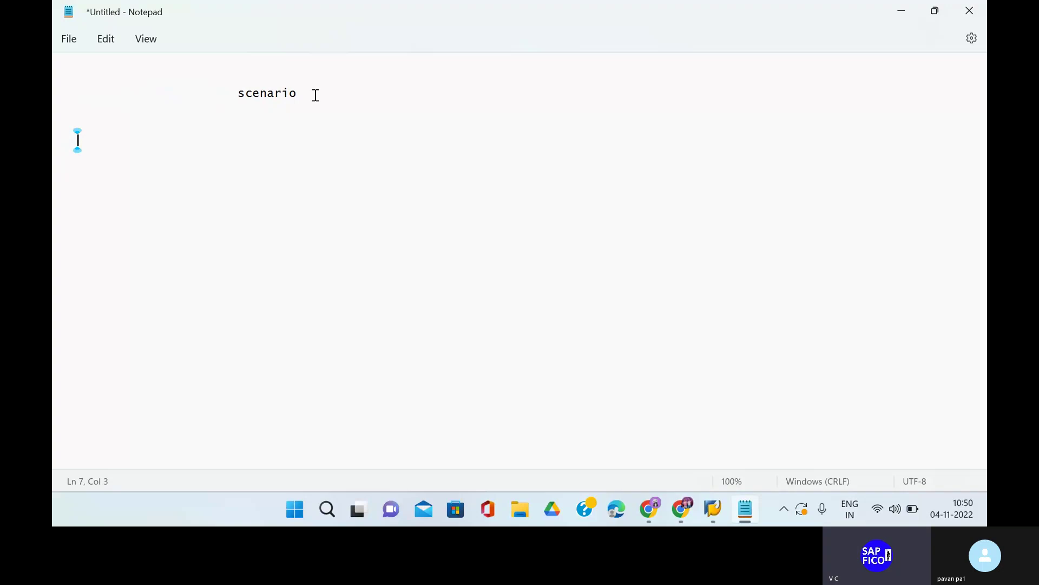
Write that the customers' bank is charging '( bank charges)' to the organisation, which is total applicable to.
text(TO GET )
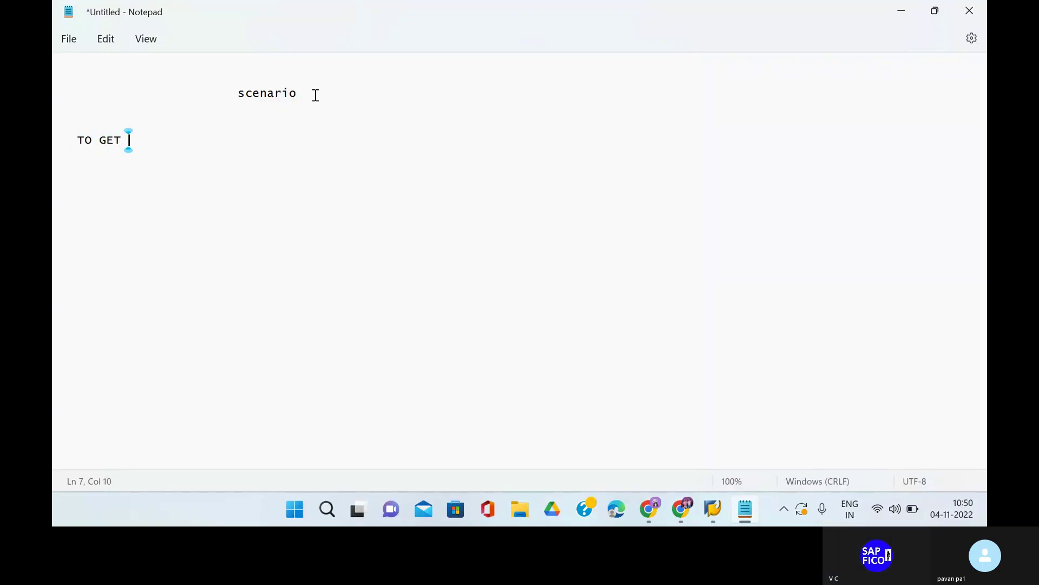
text(ALL PAYMEN)
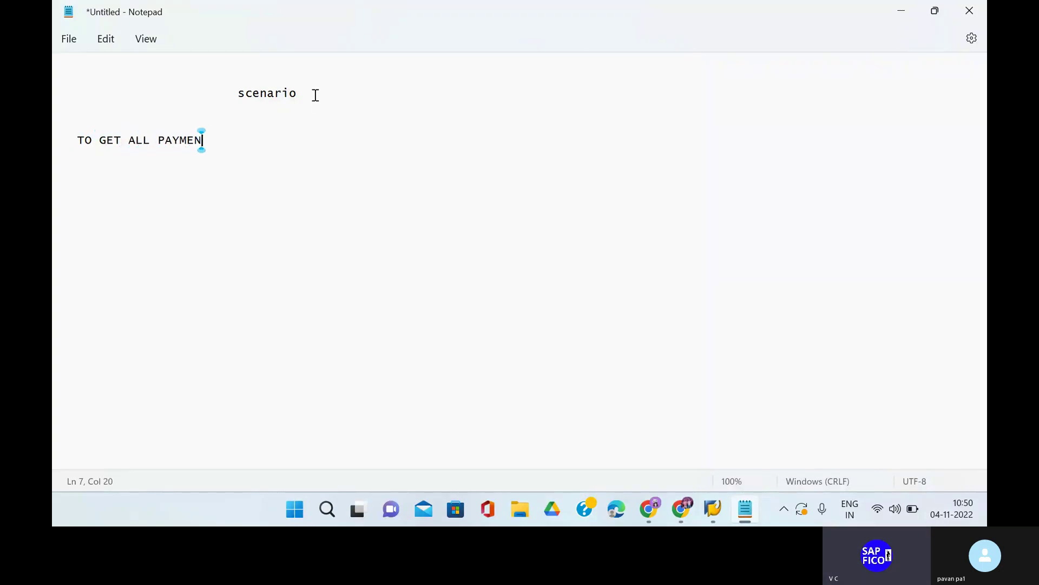
text(TS FR)
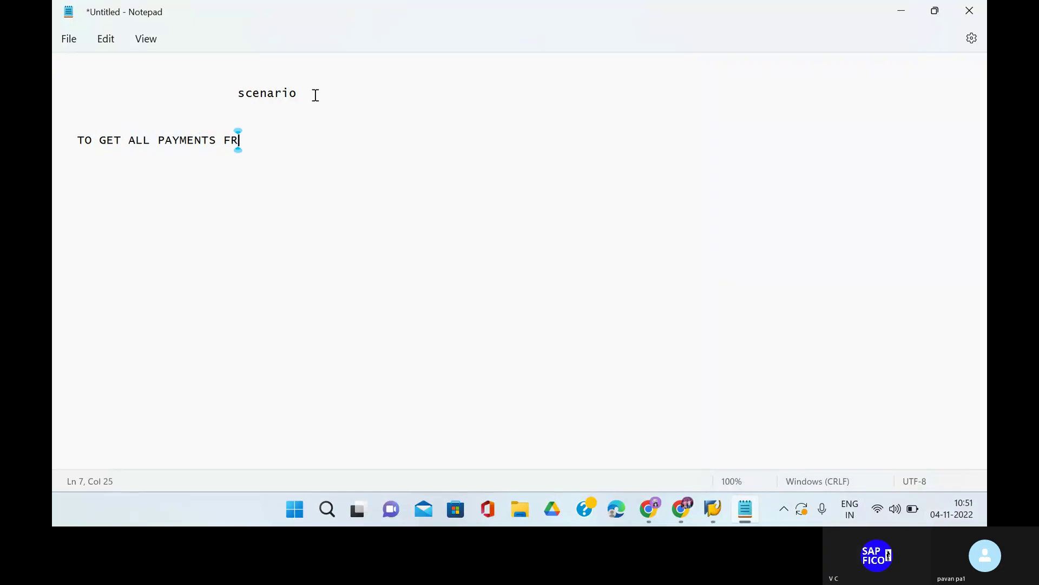
text(OM THE )
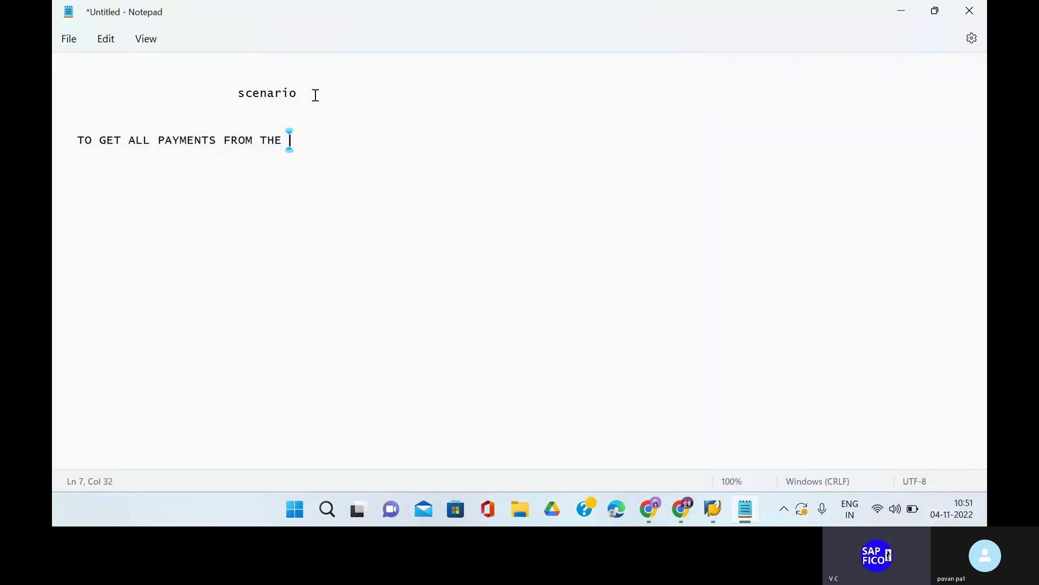
text(CUSTOMER)
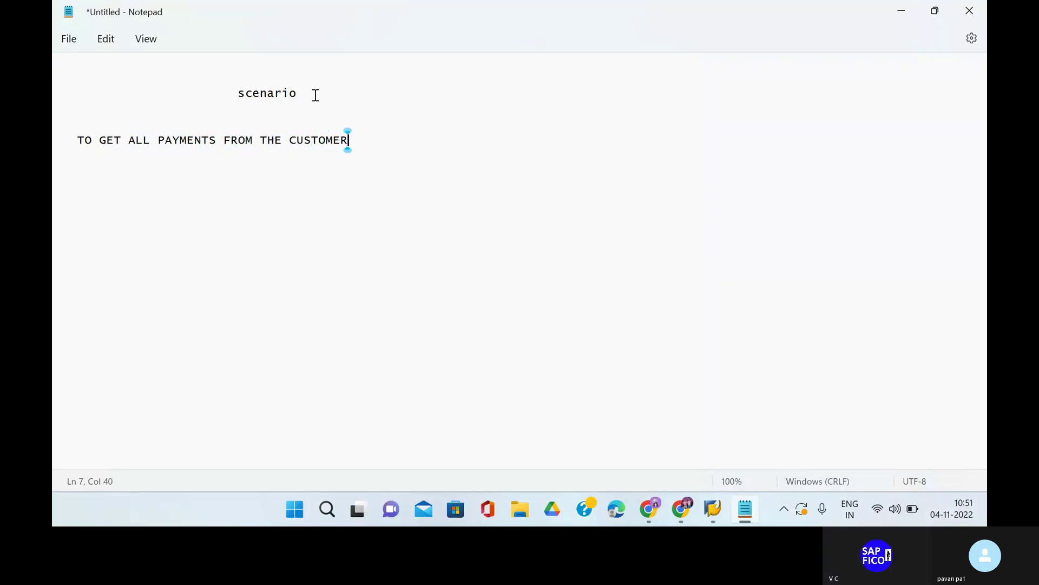
text(S B)
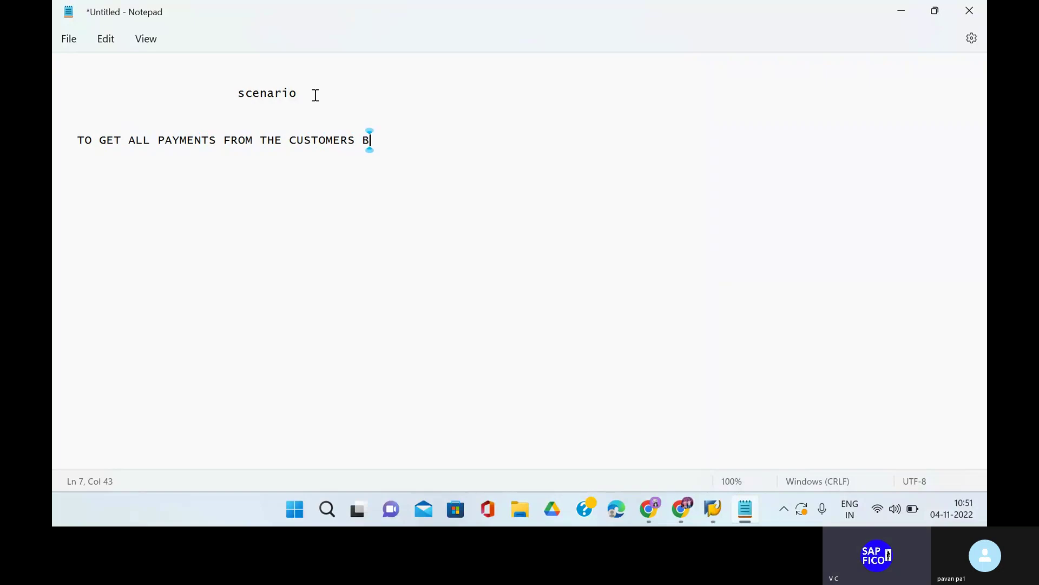
text(ANK IS C)
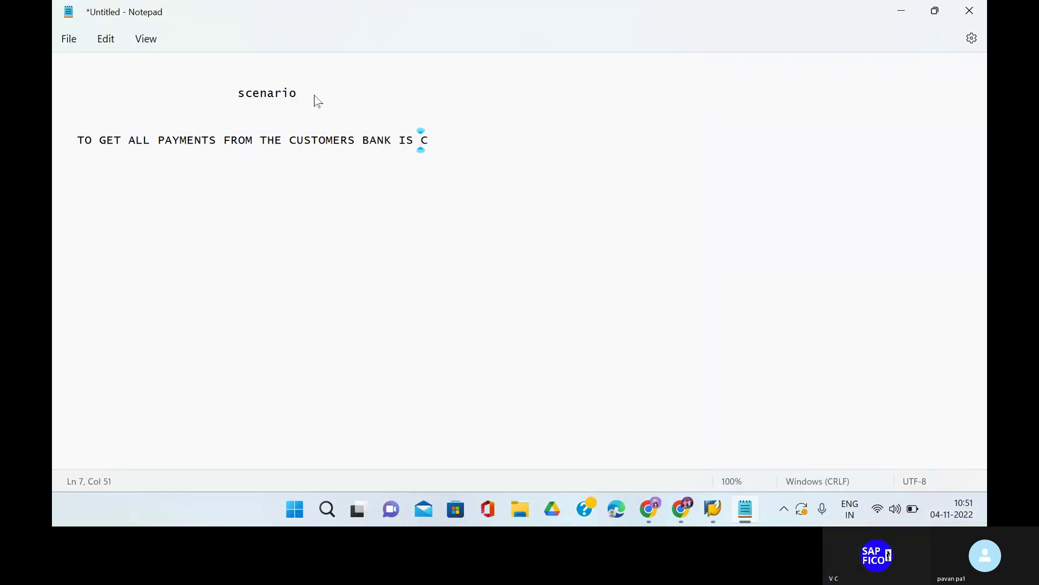
text(HARGING TO)
text( THE)
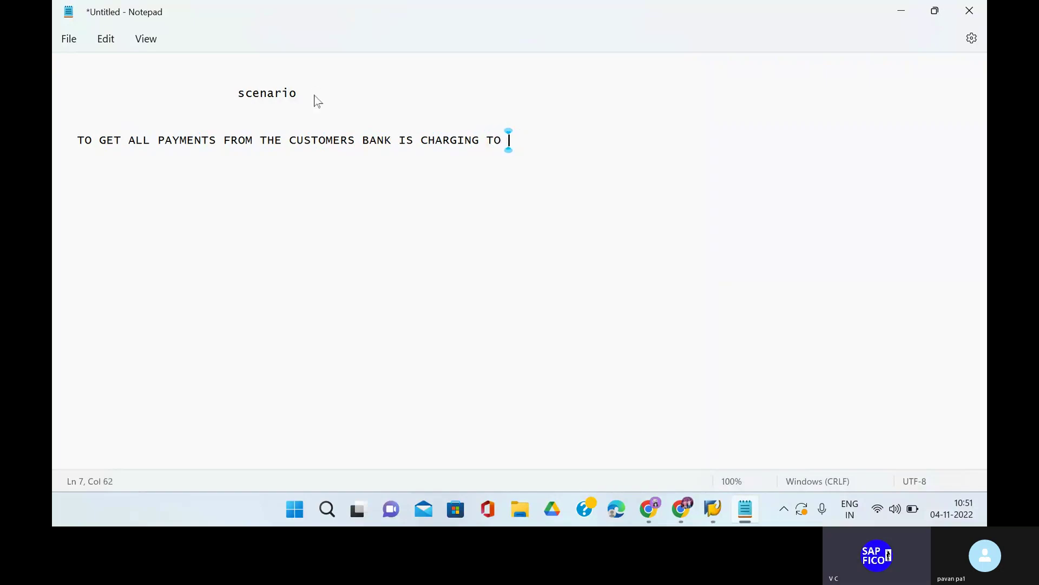
text( ORG)
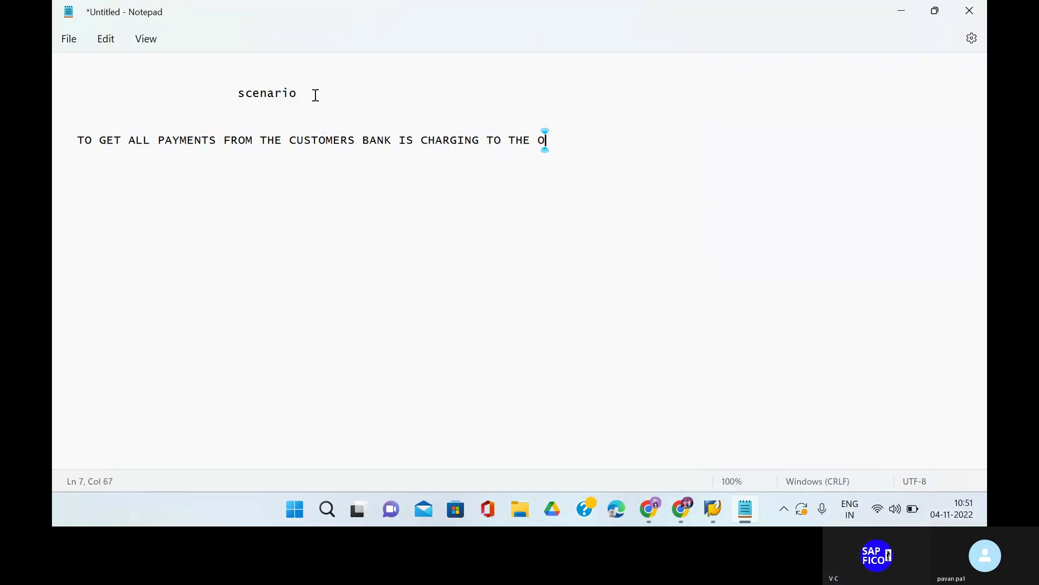
text(ANISATION)
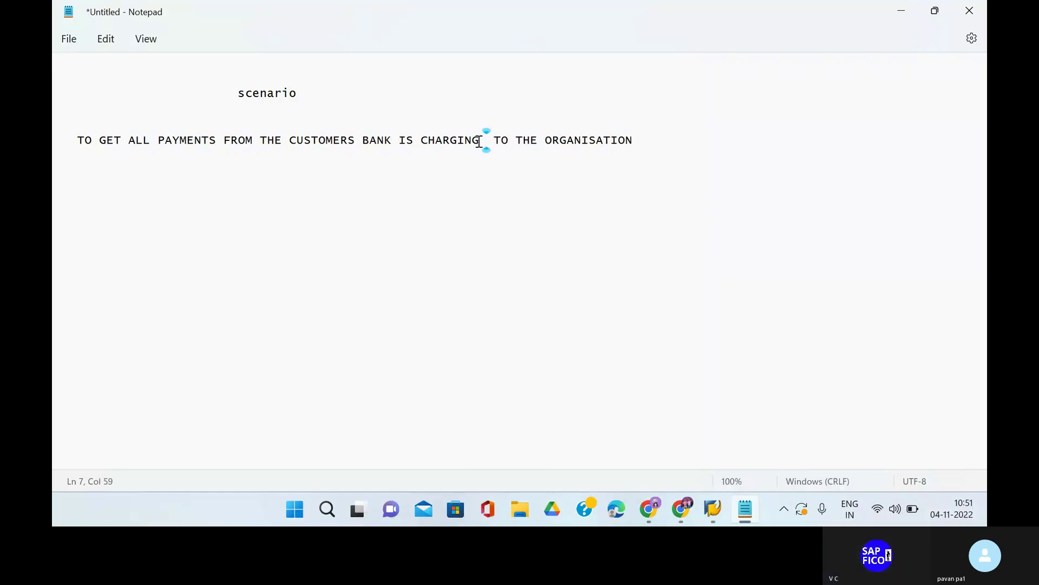
text( ( bank )
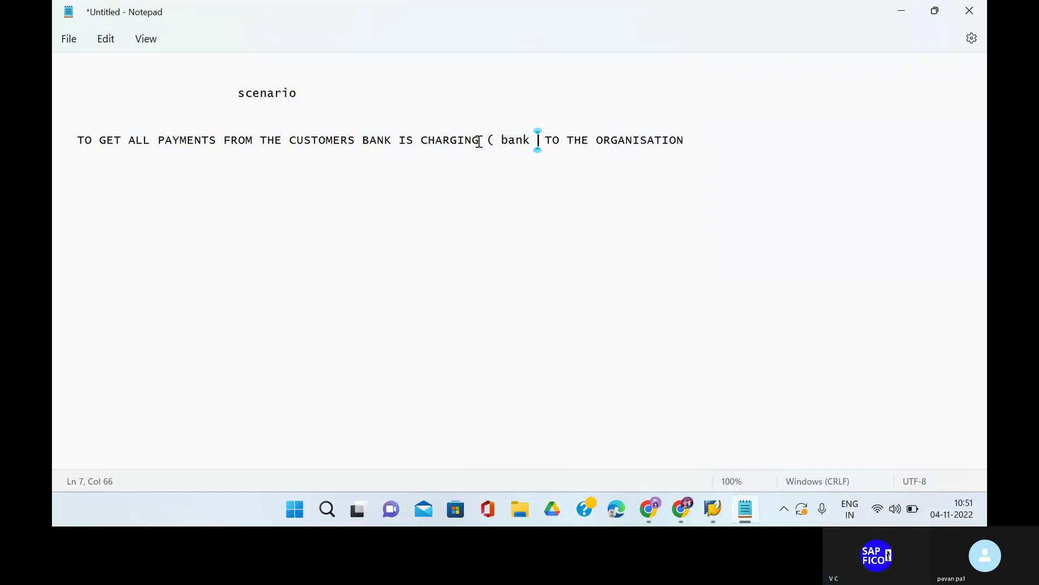
text(charges)
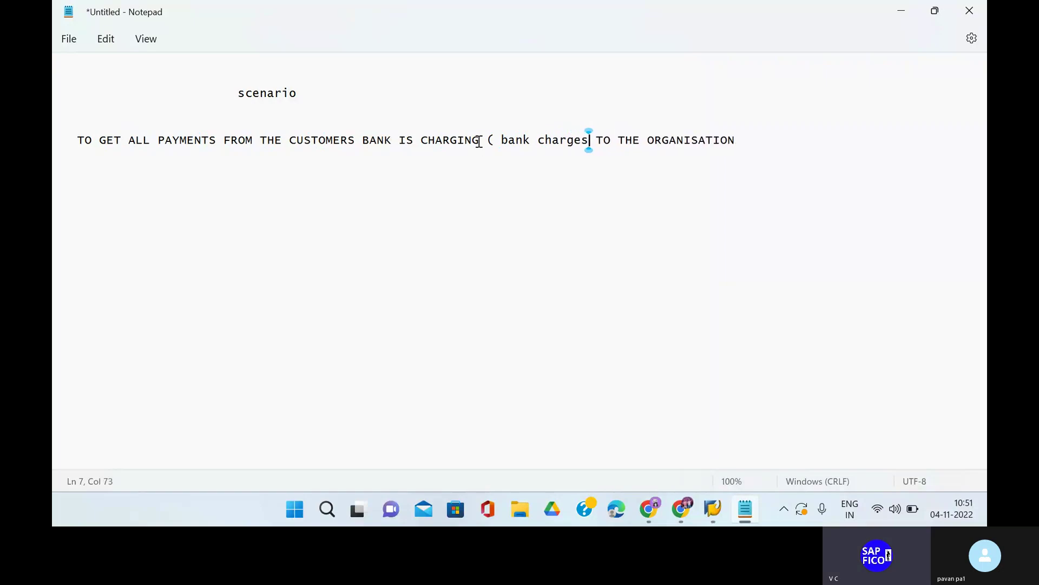
text())
click(759, 145)
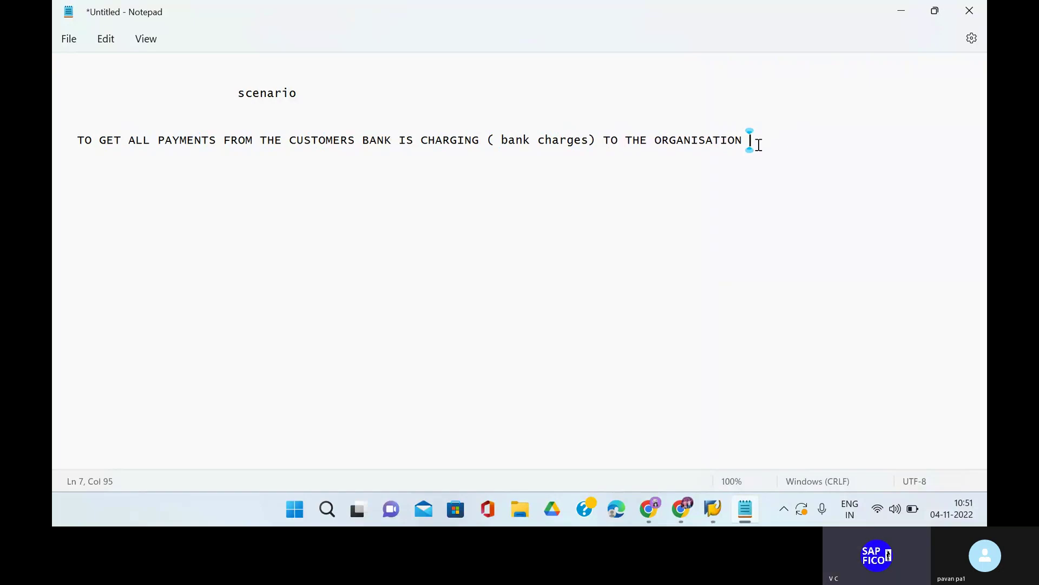
text(which is tota)
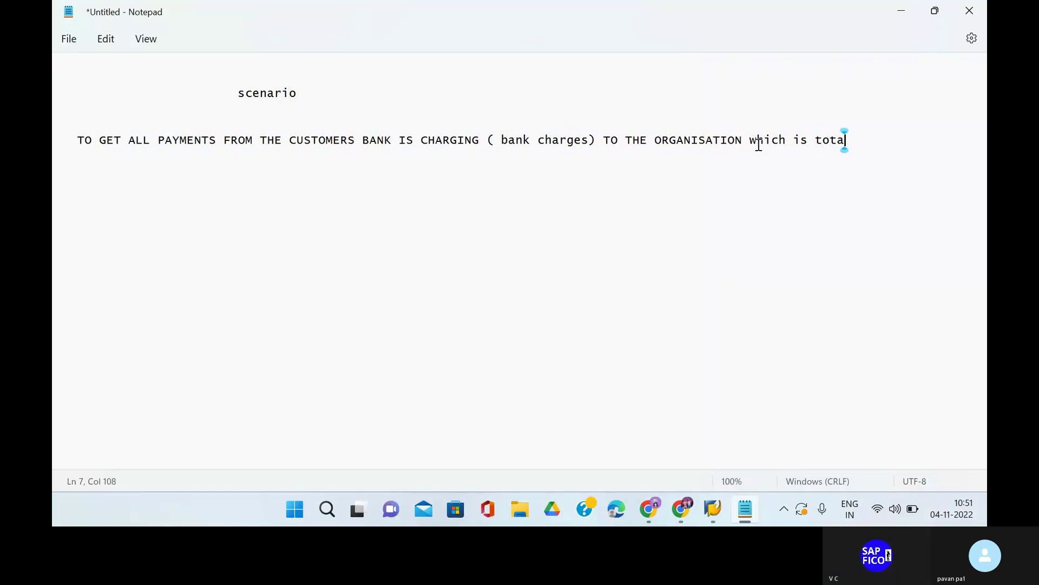
text(l )
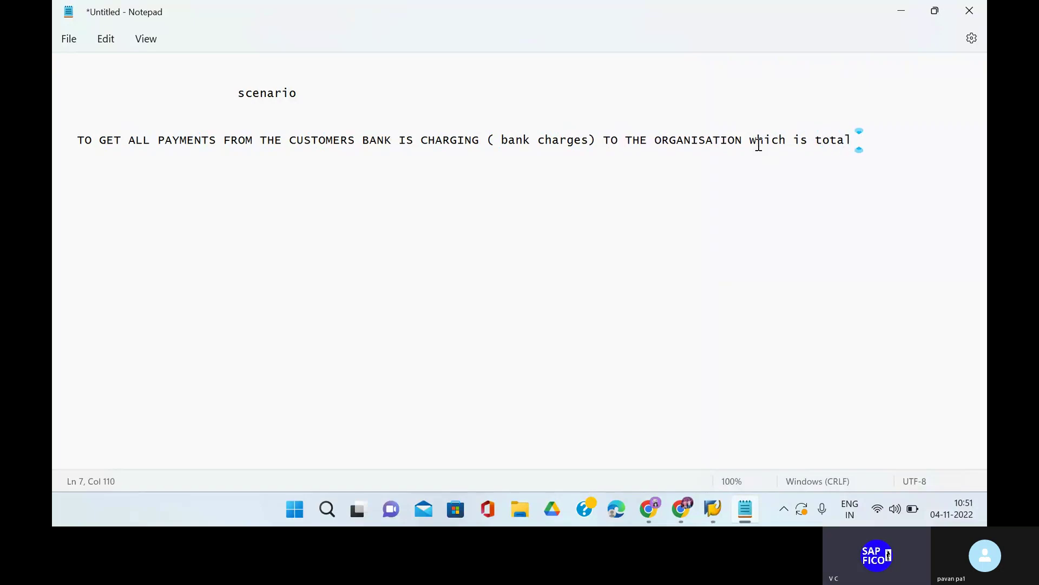
text(applica)
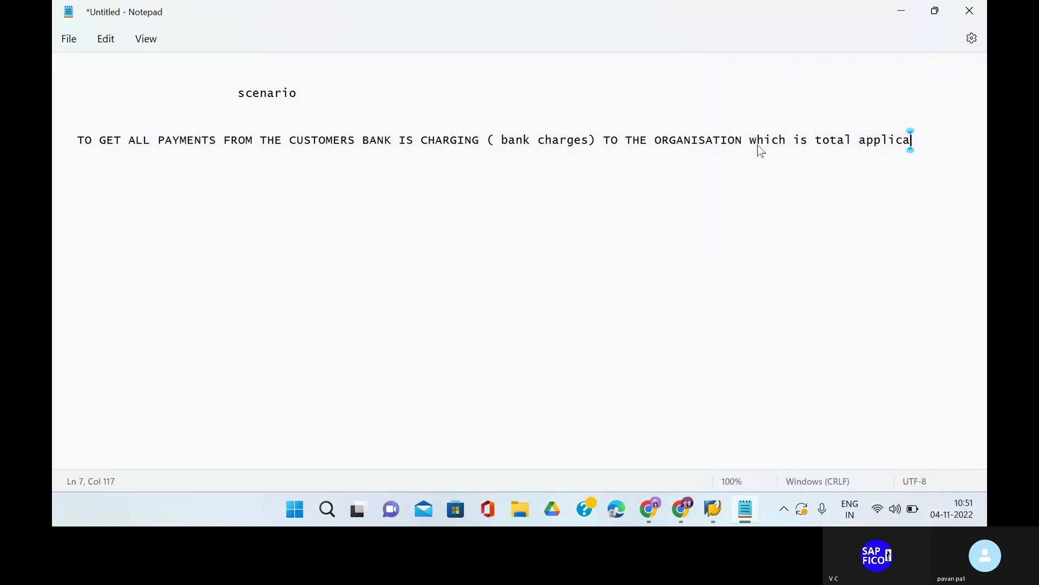
text(ble to)
On a new line, add 'the client those things are bank charges or any charges levied by the bank for transactions'.
key(Return)
text(the c)
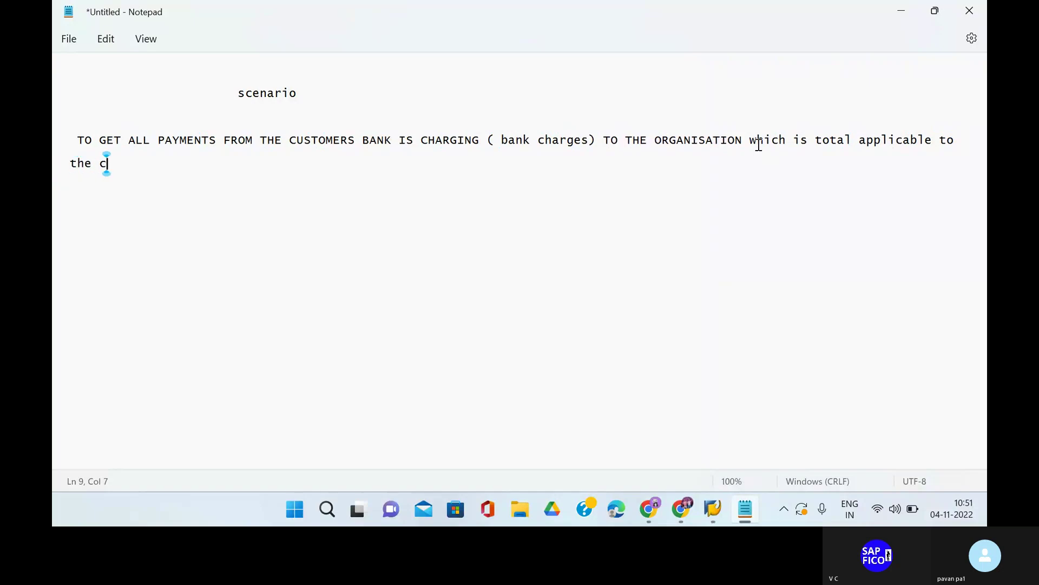
text(lient )
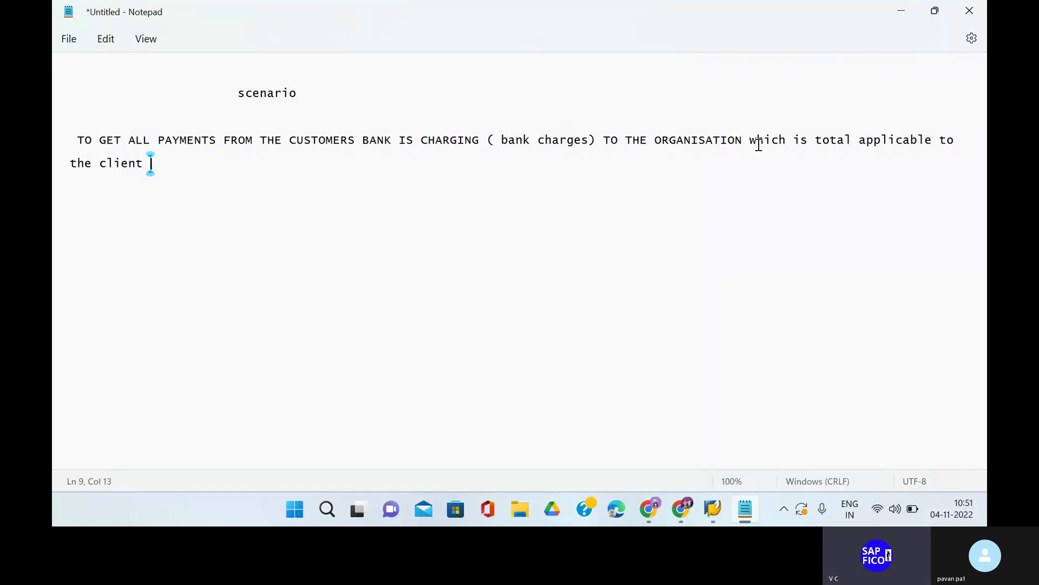
text(tho)
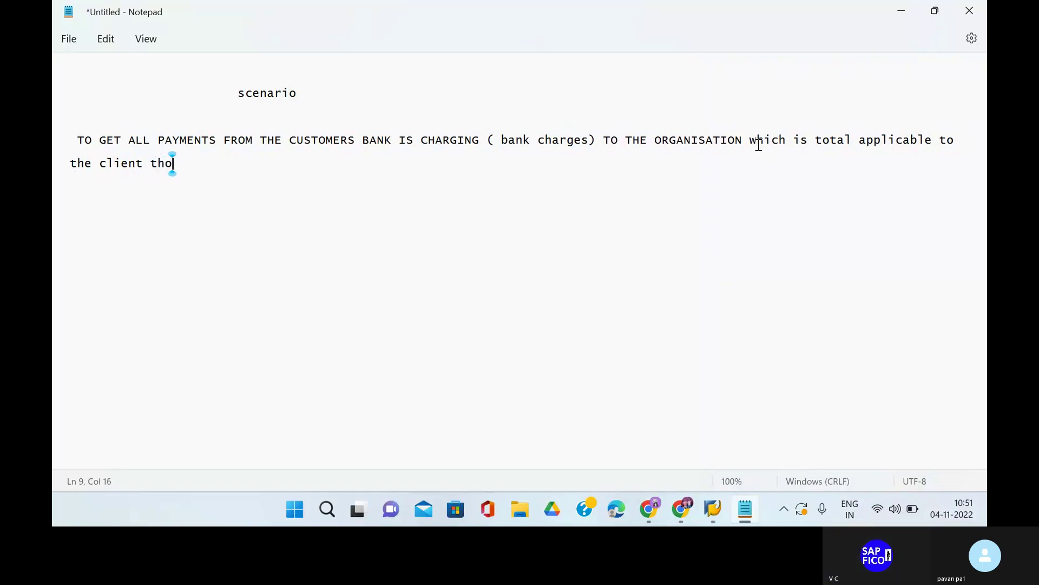
text(se things are)
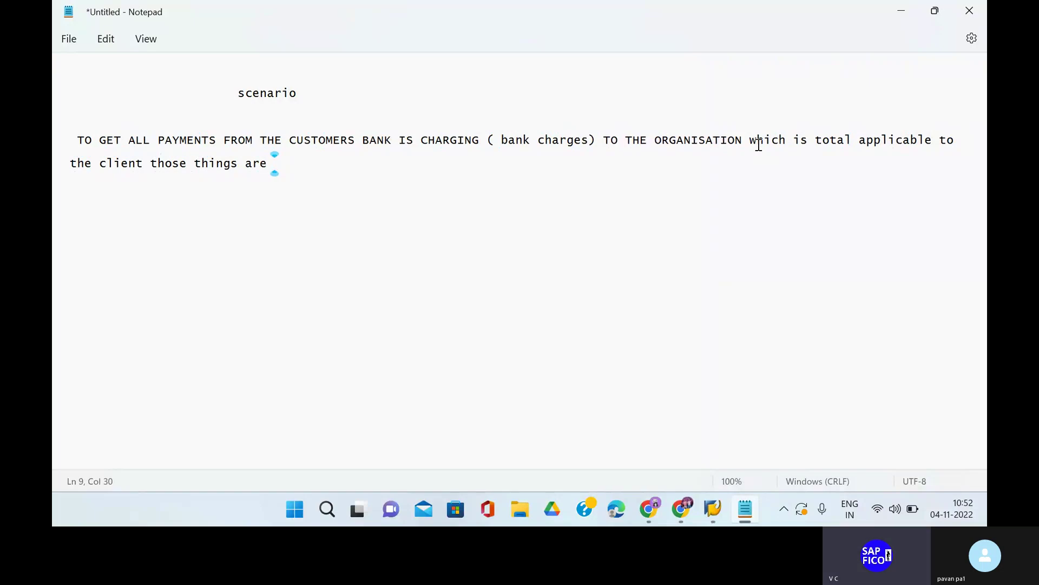
text(bank chare)
key(BackSpace)
text(ges )
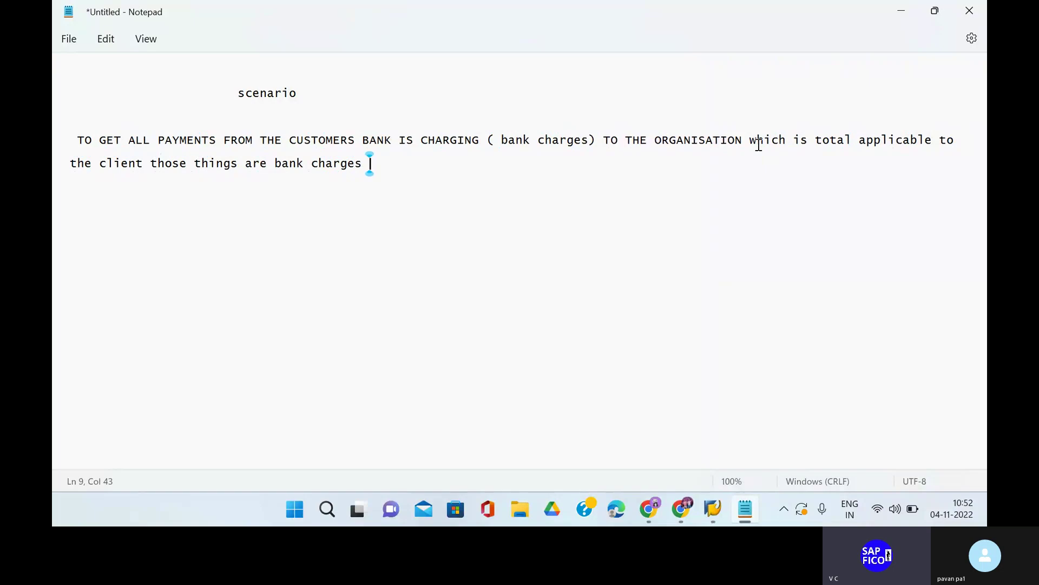
text(or any charges )
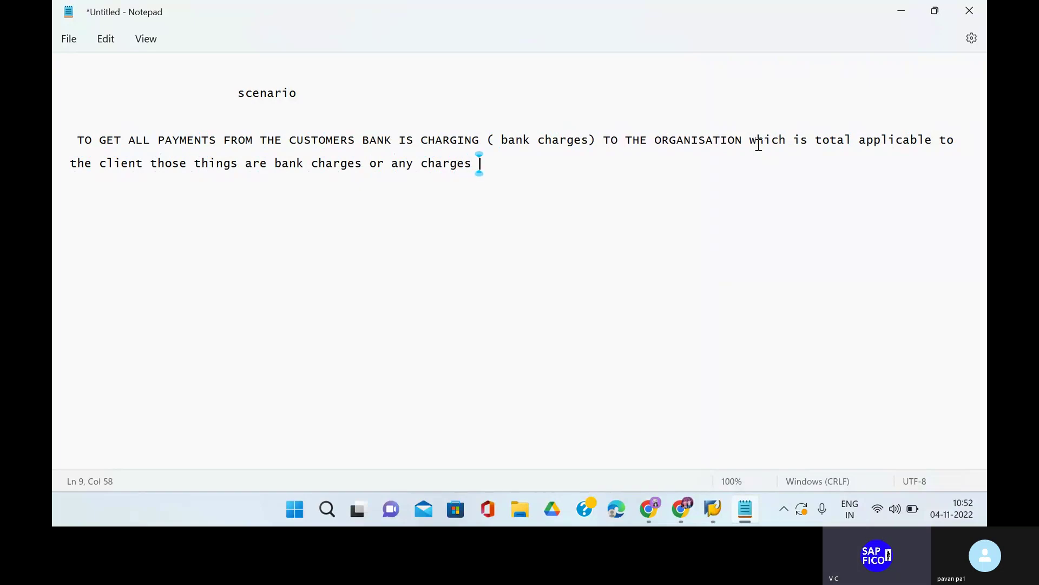
text(which a)
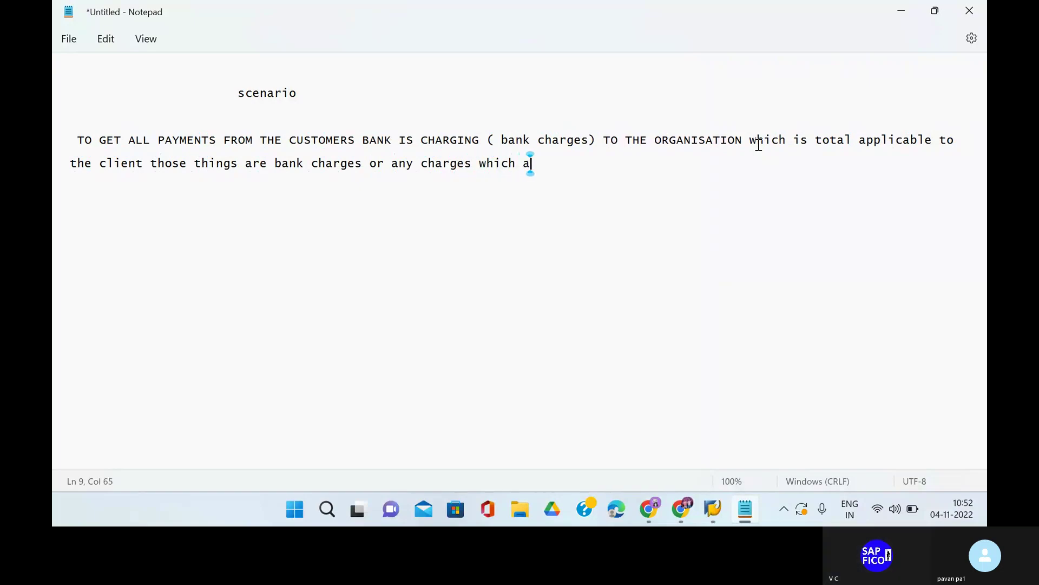
text(re levied by)
text( the)
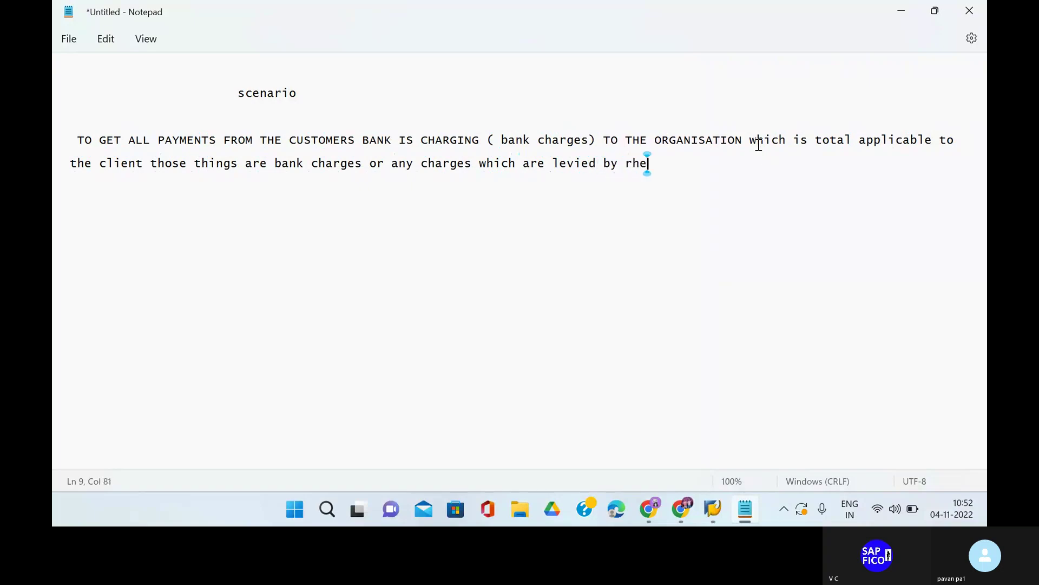
key(BackSpace)
key(BackSpace)
key(BackSpace)
text(the bank f)
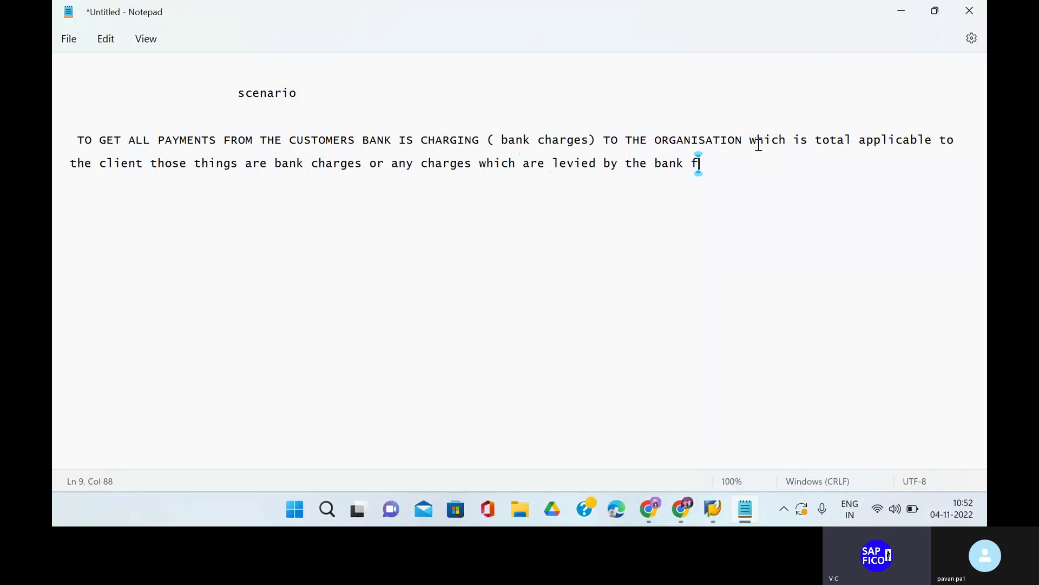
key(BackSpace)
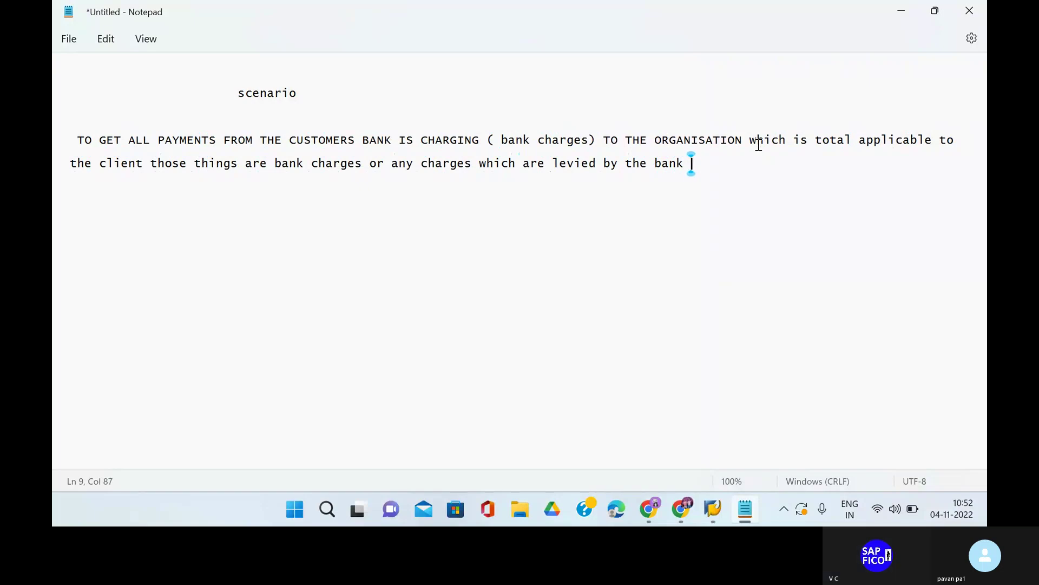
text(for trn)
text(nsactions)
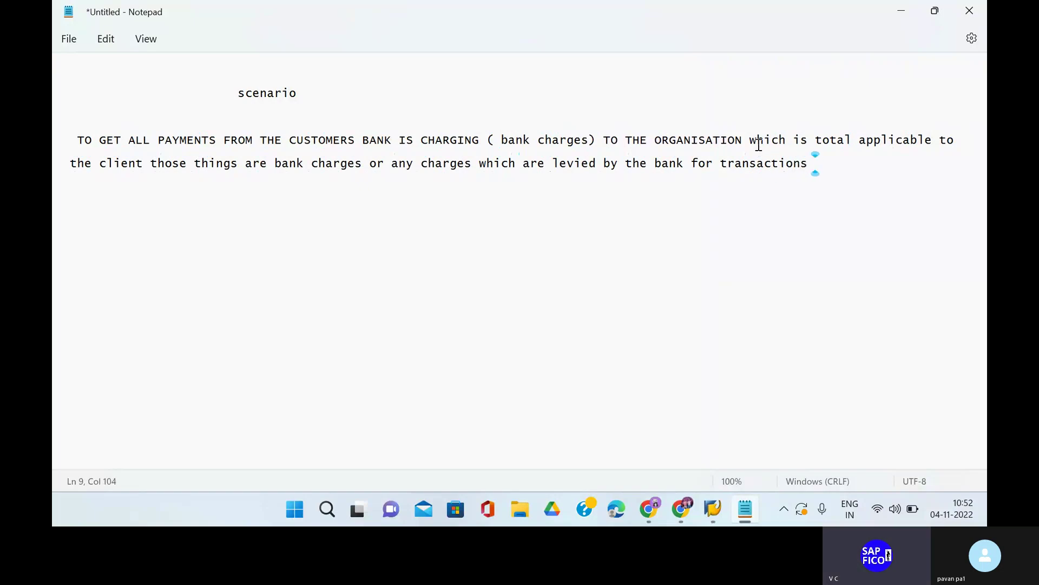
Add point '1) you need to create one Bank charges account in Expenses account group'.
key(Return)
key(Return)
key(Return)
text(1) )
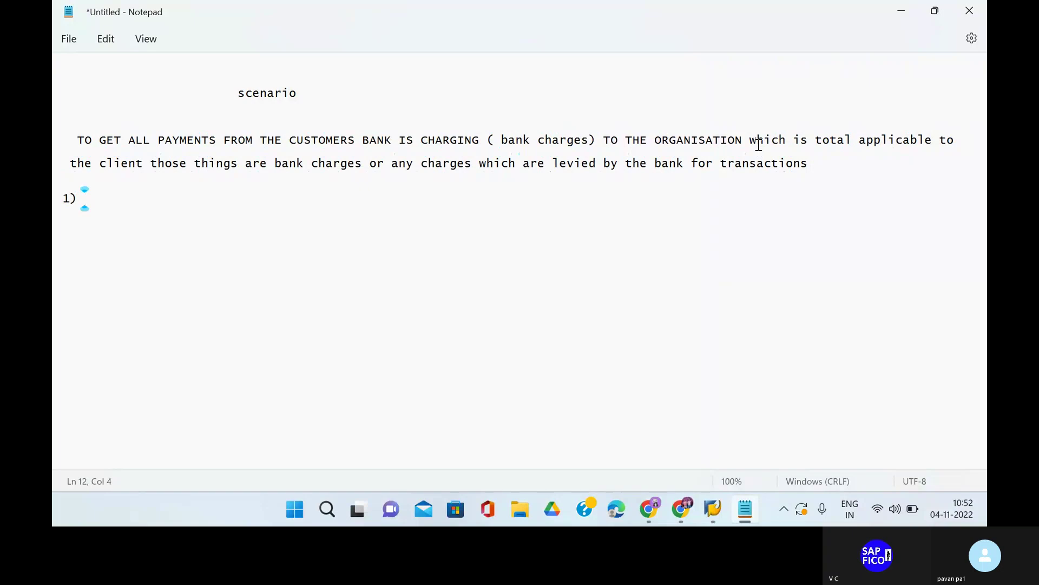
text(you need tyo)
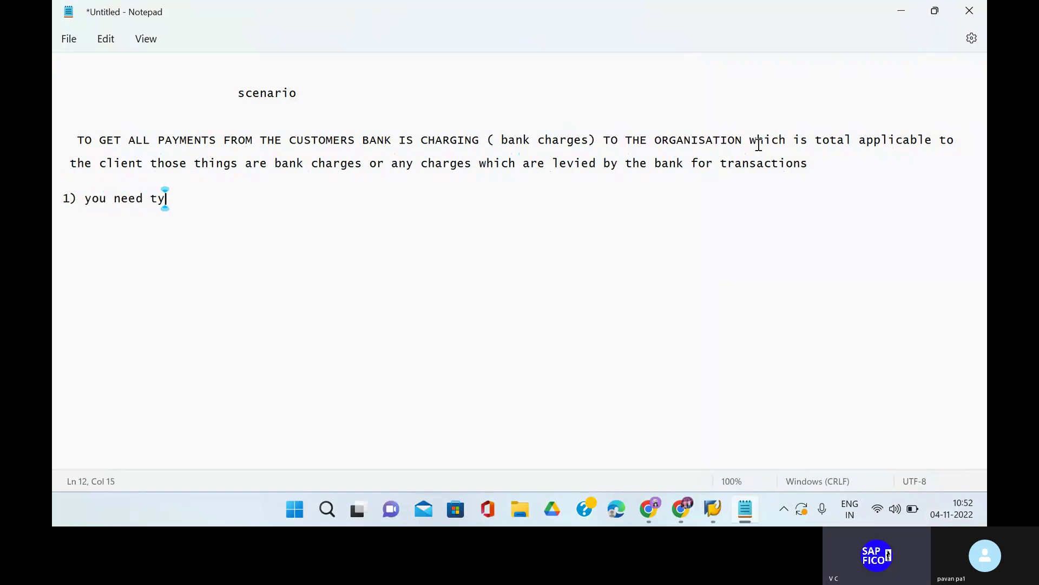
key(BackSpace)
key(BackSpace)
text(o )
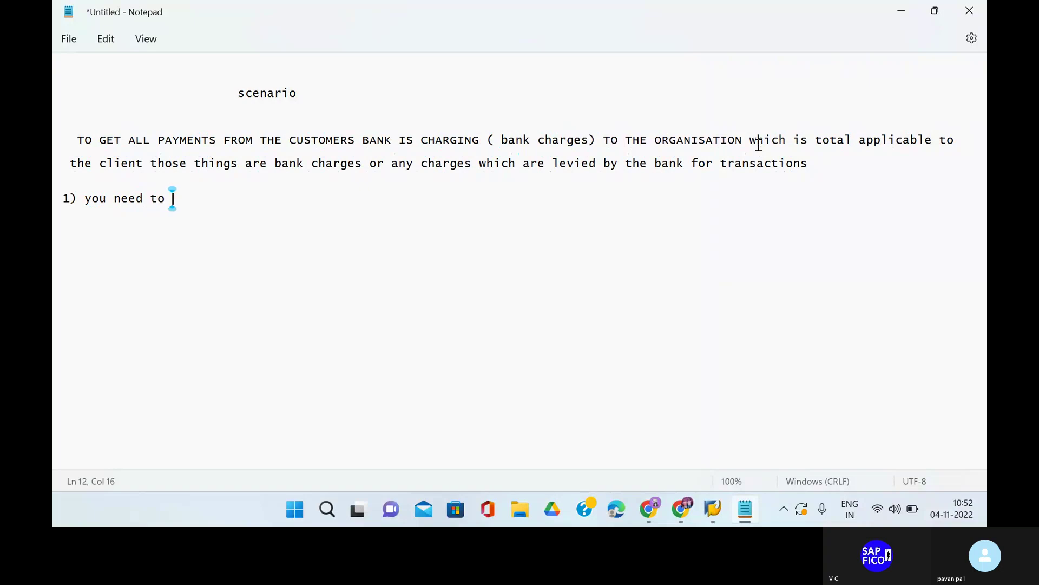
text(create expens)
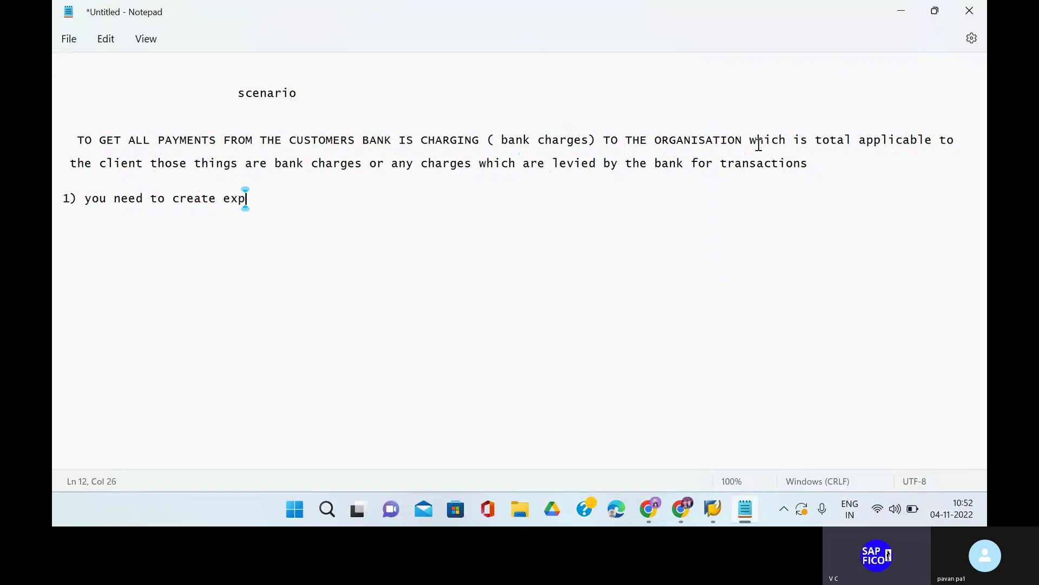
key(BackSpace)
key(BackSpace)
key(BackSpace)
key(BackSpace)
key(BackSpace)
key(BackSpace)
text(one va)
key(BackSpace)
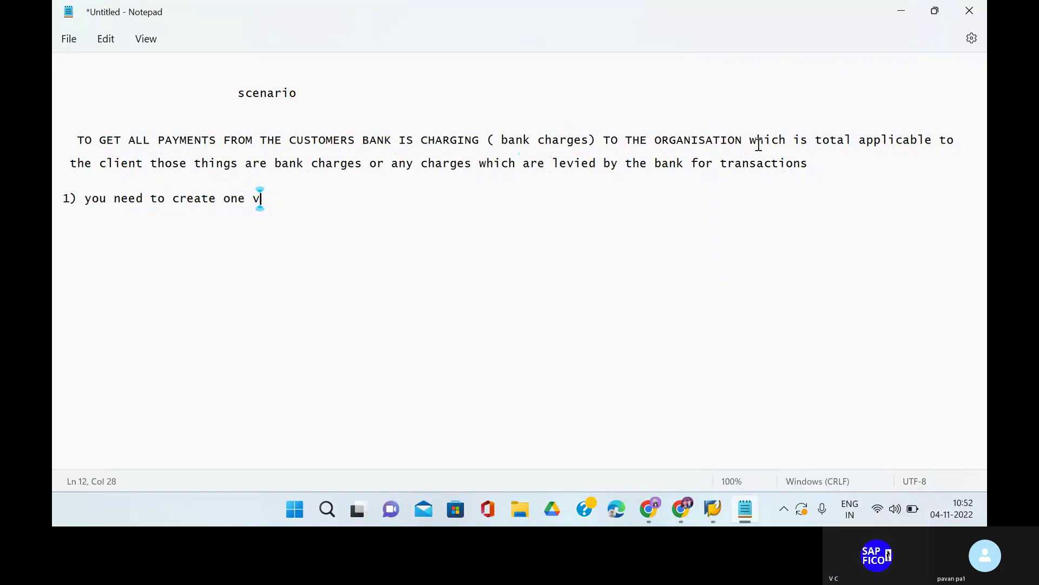
key(BackSpace)
text(Bank cha)
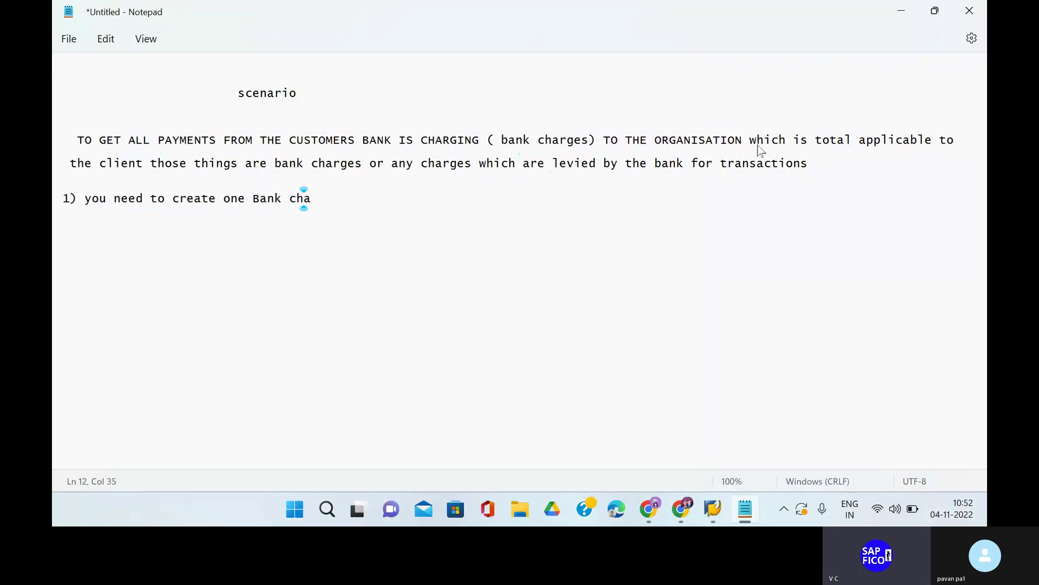
text(rges ac)
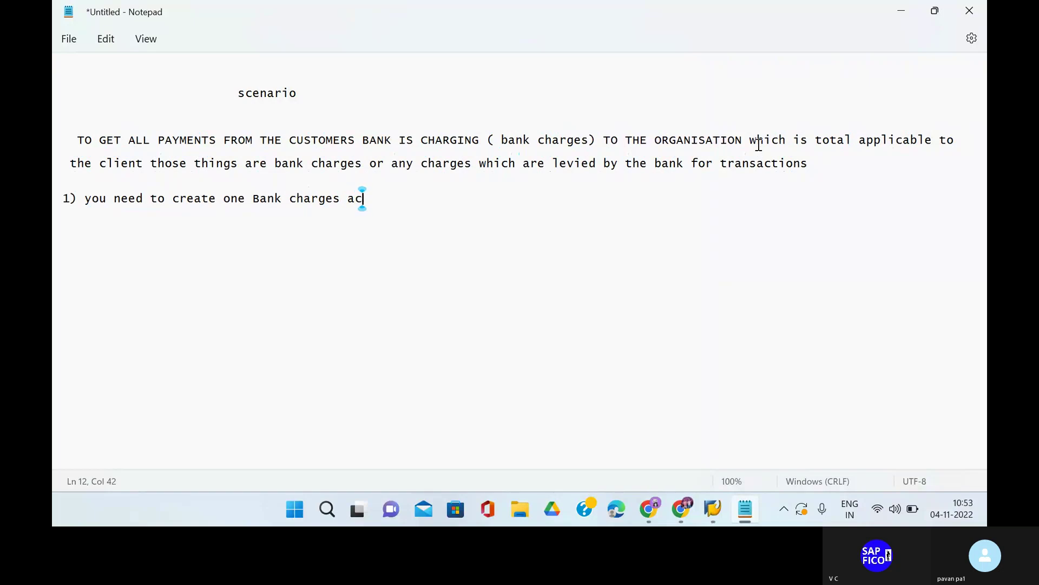
text(count in expenses )
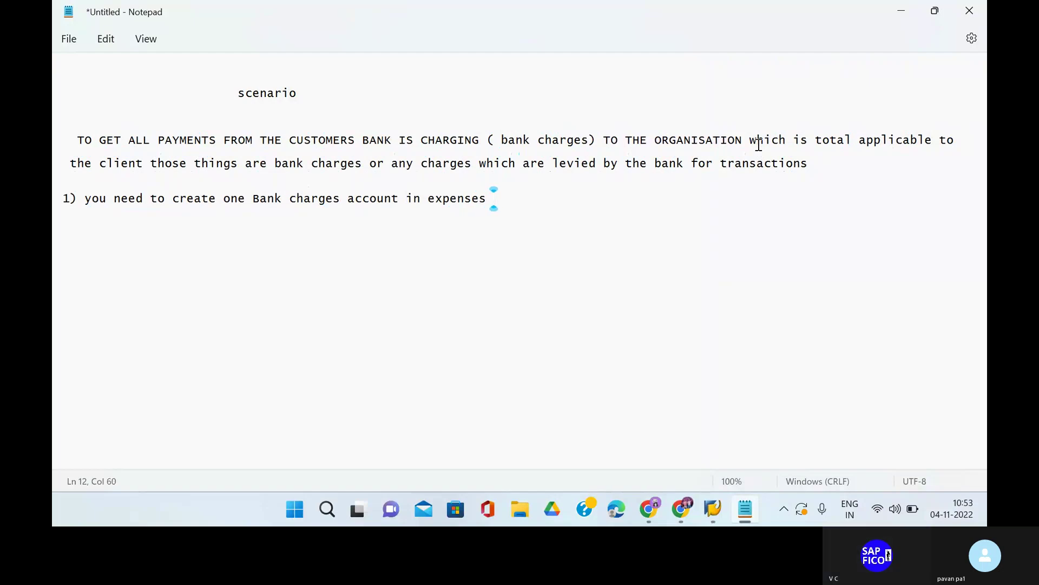
text(accounr)
key(BackSpace)
key(BackSpace)
text(t group)
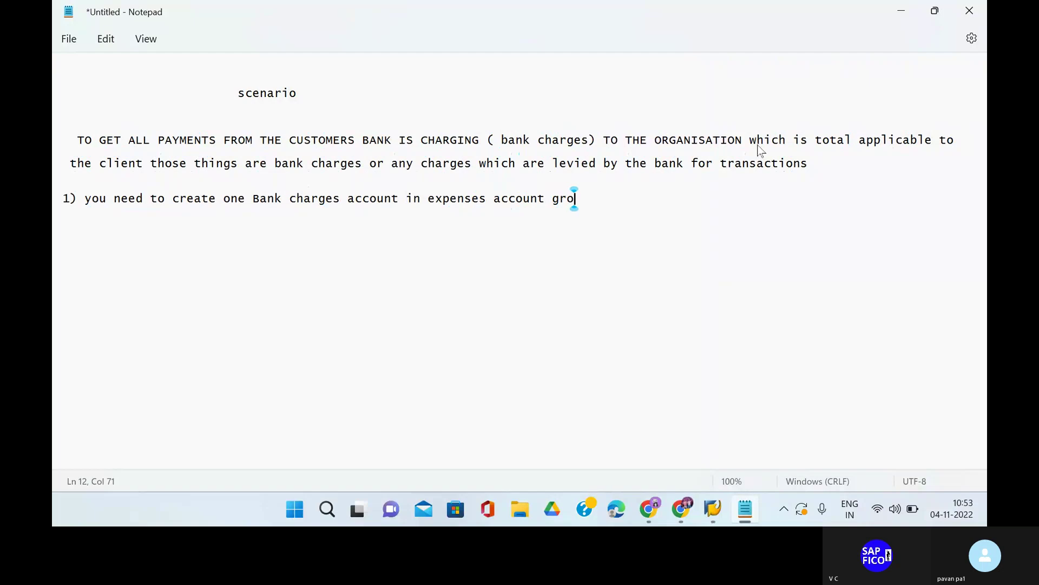
click(433, 199)
key(BackSpace)
text(E)
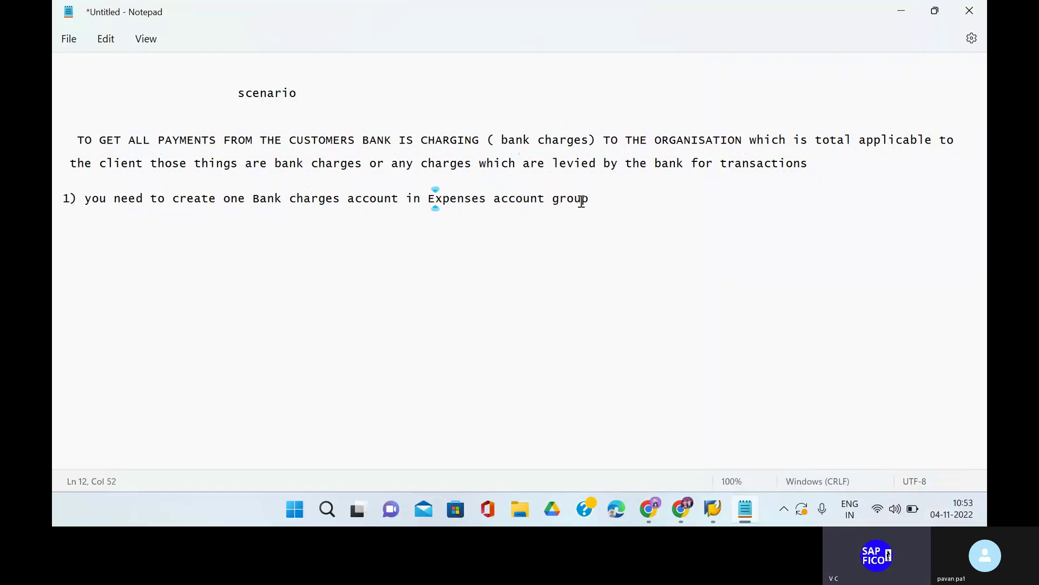
Add point '2) CONFIGURATIONS STEPS' followed by a new line.
key(Return)
text(2) CON)
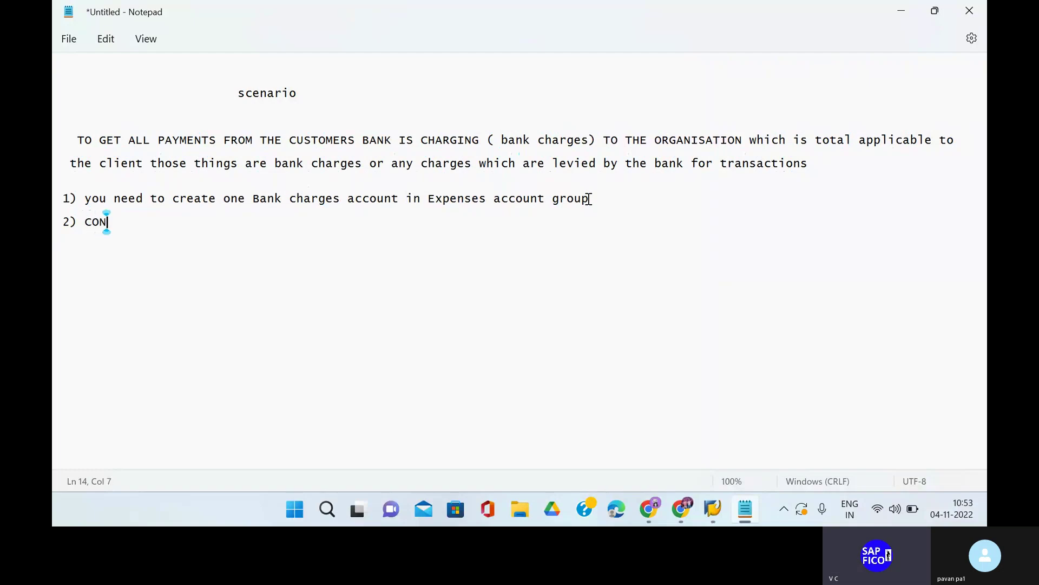
text(FIGURAT)
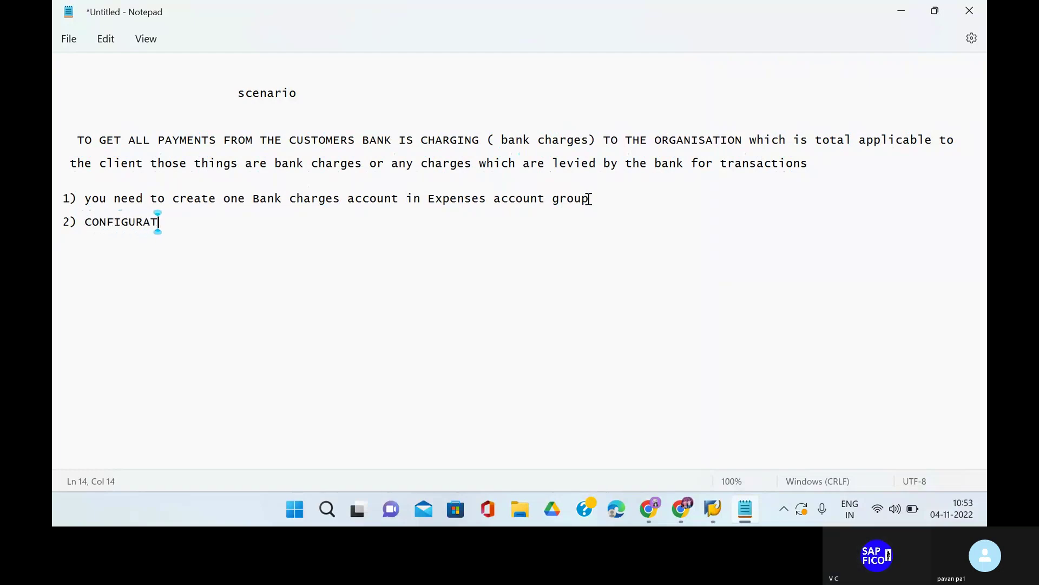
text(IONS STEPS)
key(Return)
key(Return)
key(Return)
key(Return)
Type the path FINANCIAL ACCOUNTING ---> ACCOUNTS RECIAVABLES AND ACCOUNTS PAYABLES-- > BUSINESS TRANSACTIONS --> INCOMING PAYMENTS.
text(FINAN)
text(CIAL )
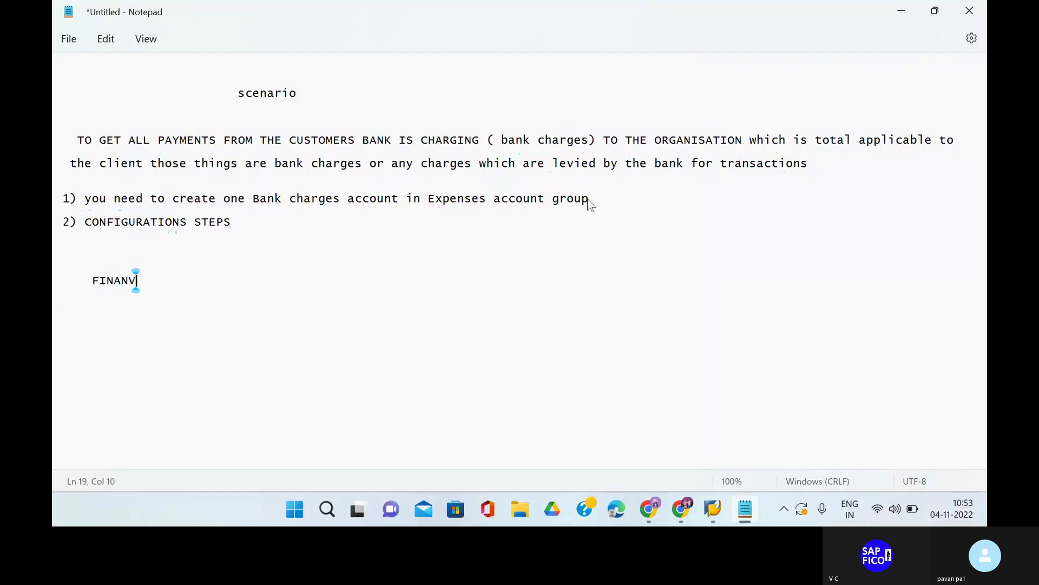
text(ACCOUNTING)
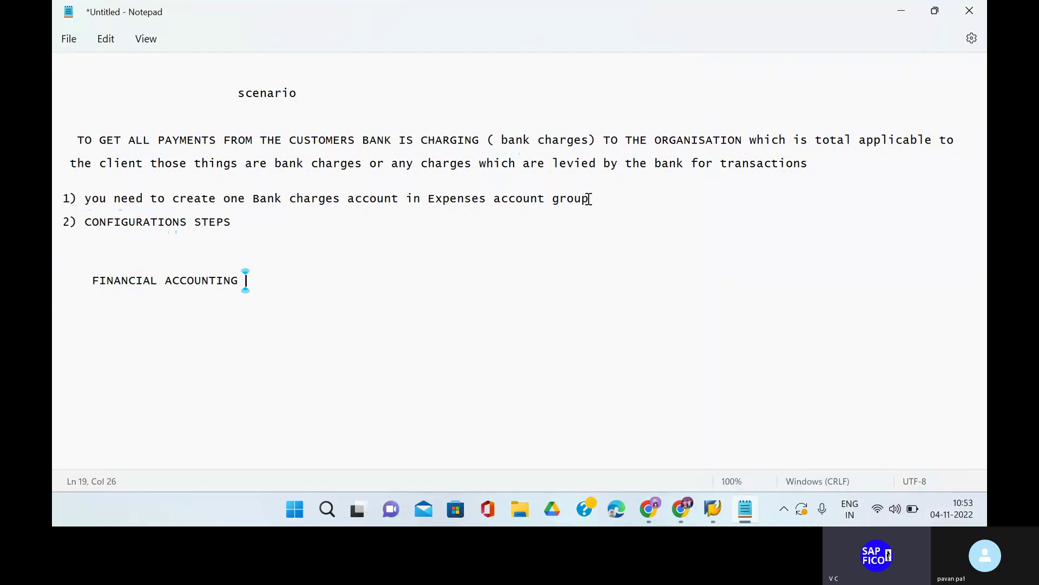
text(---> AC)
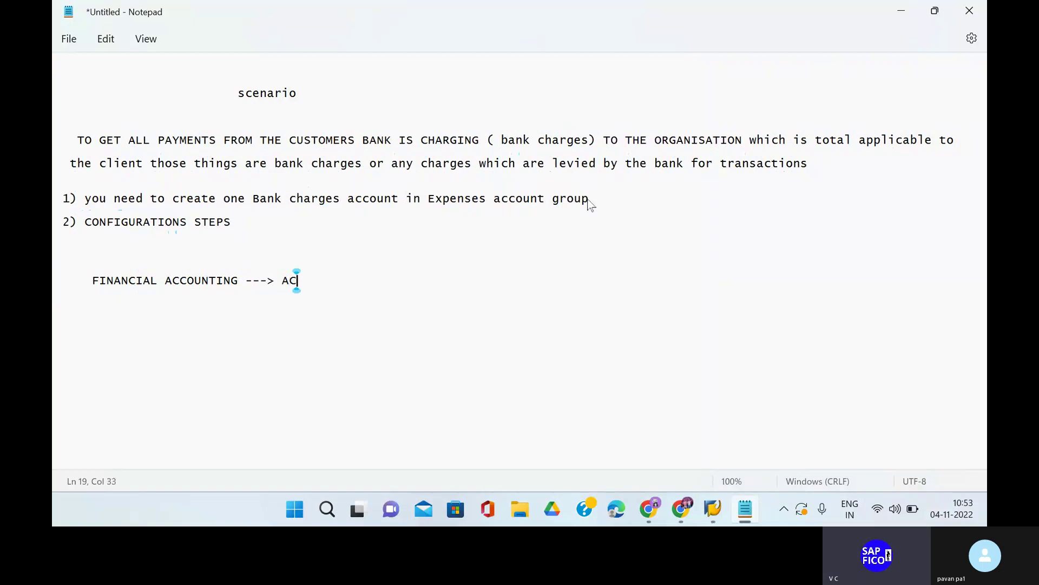
text(COUNTS RECO)
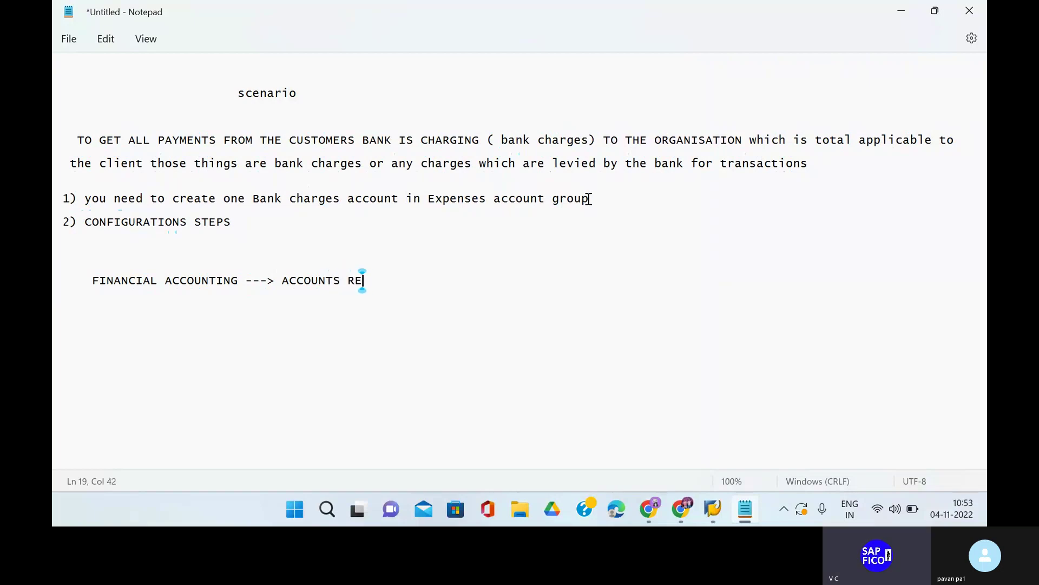
key(BackSpace)
text(IEV)
key(BackSpace)
key(BackSpace)
text(AV)
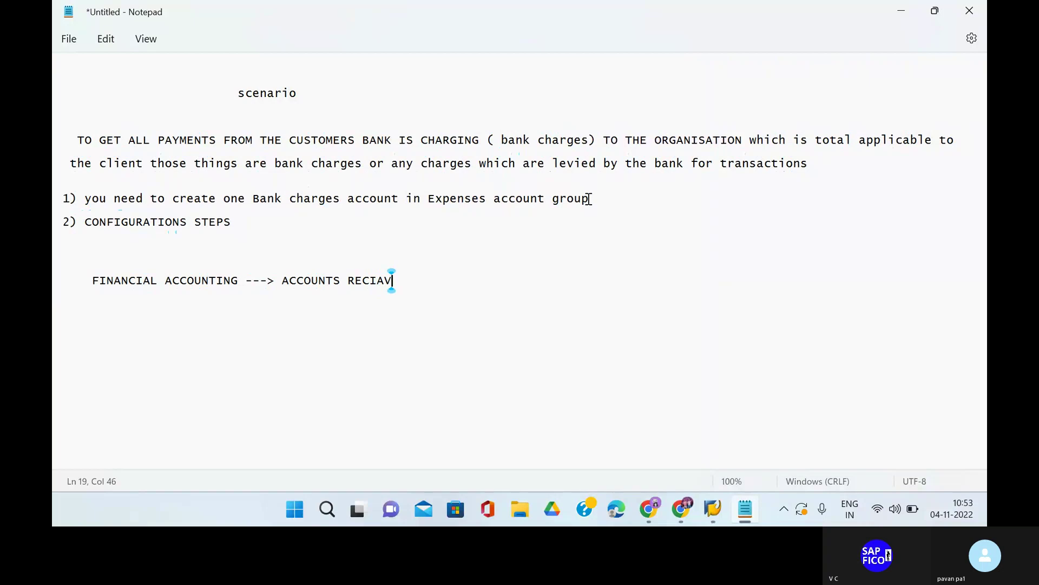
text(ABLES AND )
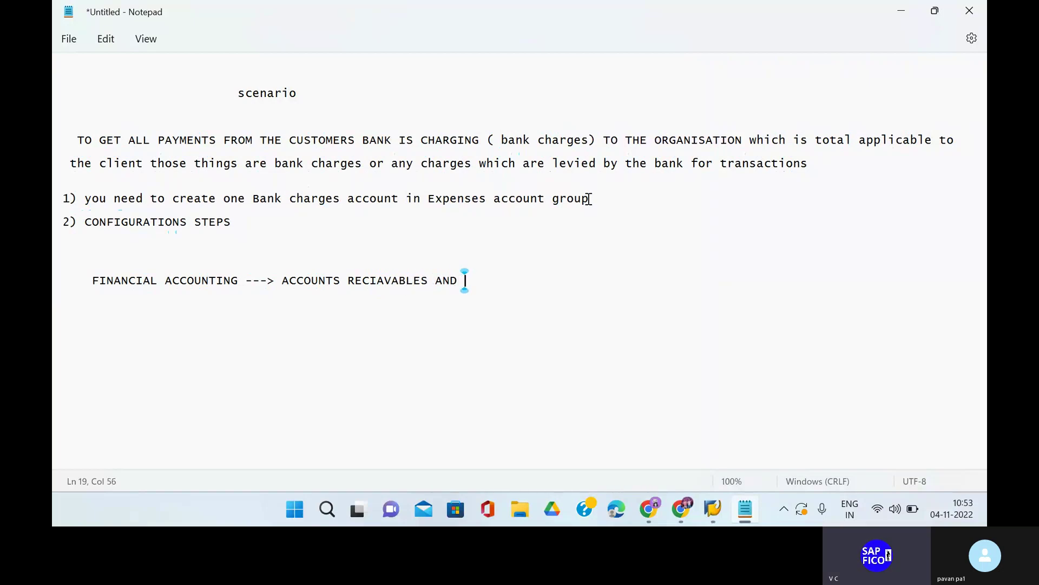
text(ACCOUNTS P)
text(A)
key(BackSpace)
text(PAY)
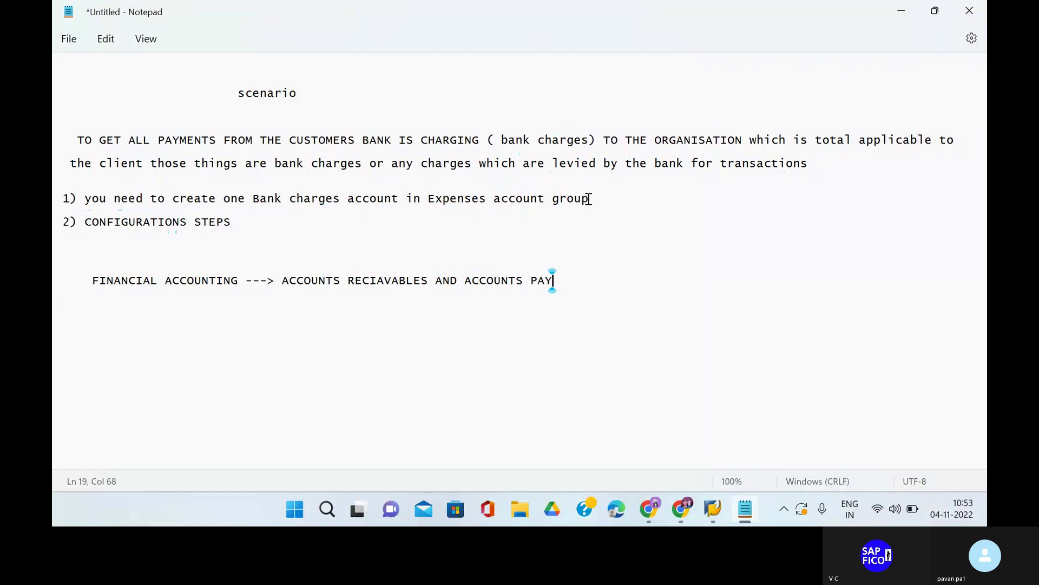
text(ABLES-- > BUSINE)
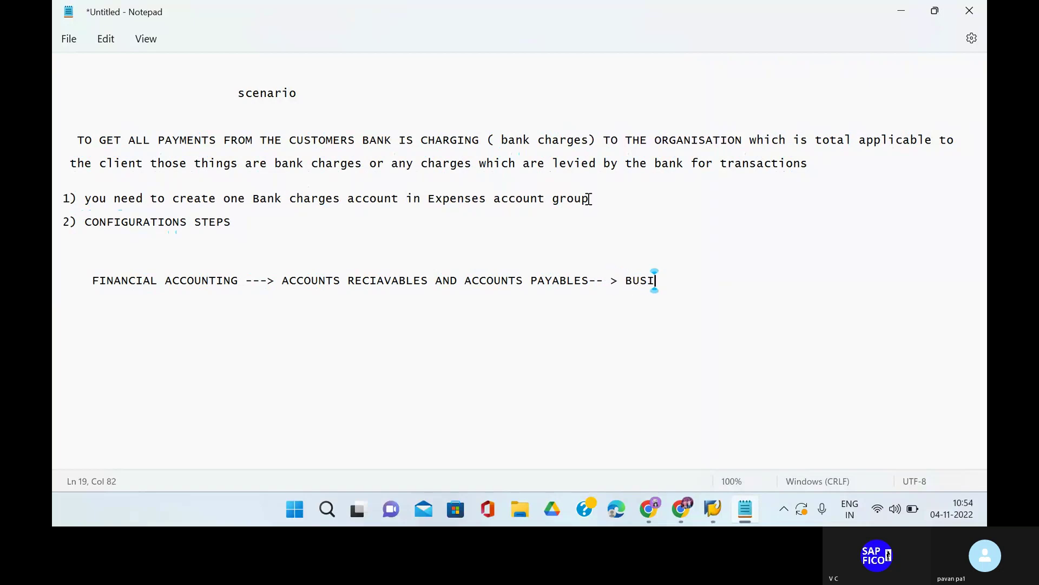
key(BackSpace)
key(BackSpace)
text(NESS A)
key(BackSpace)
text(TRAN)
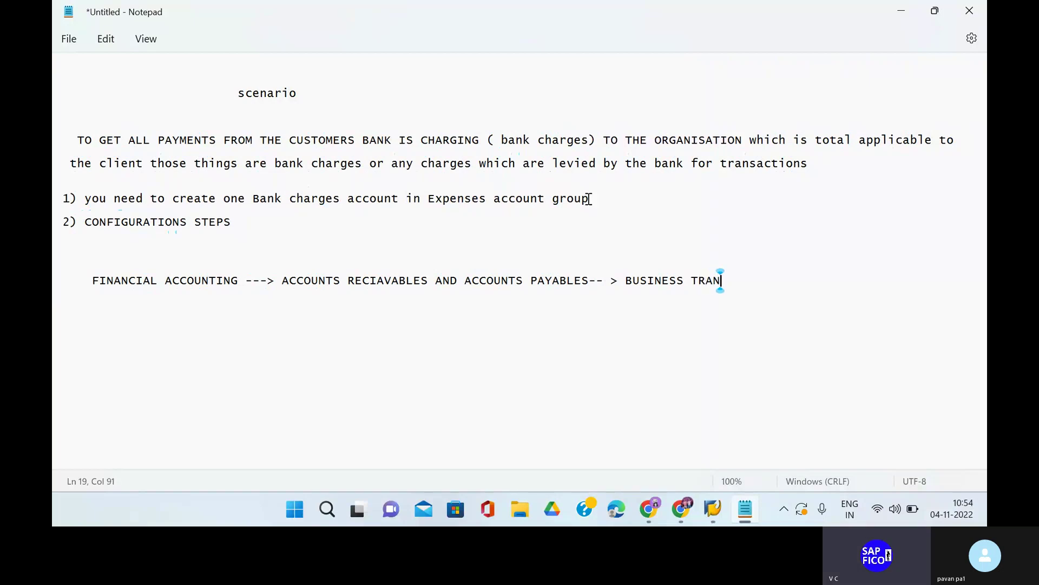
text(SACTIONS )
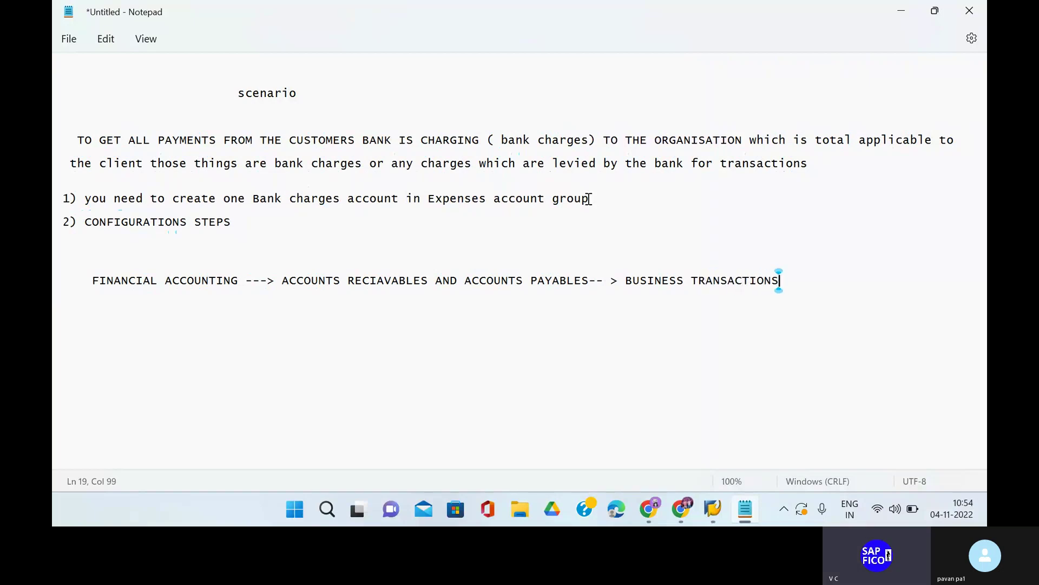
text(--> INCOMIN)
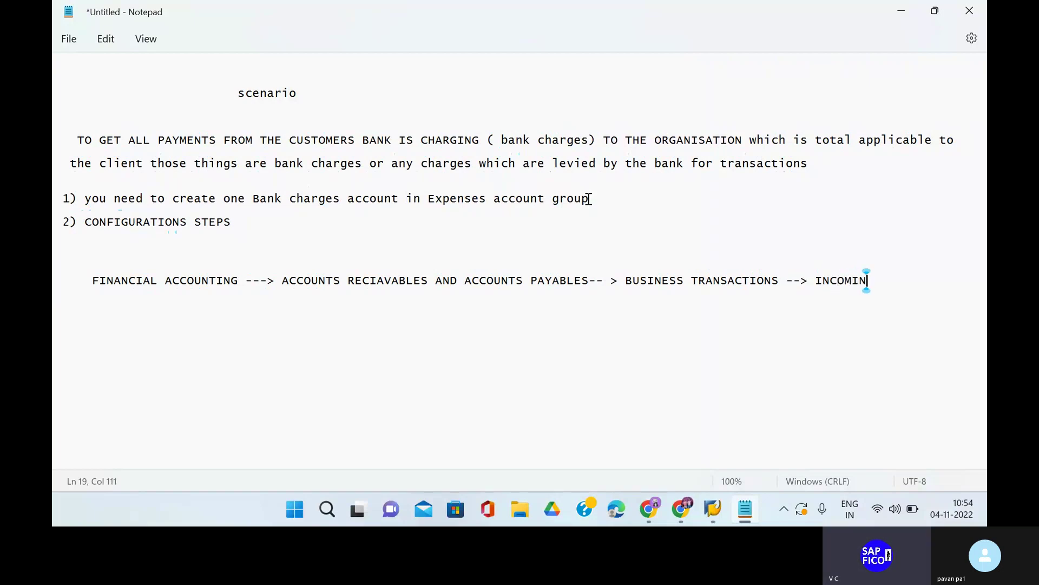
text(G PAYMENTS)
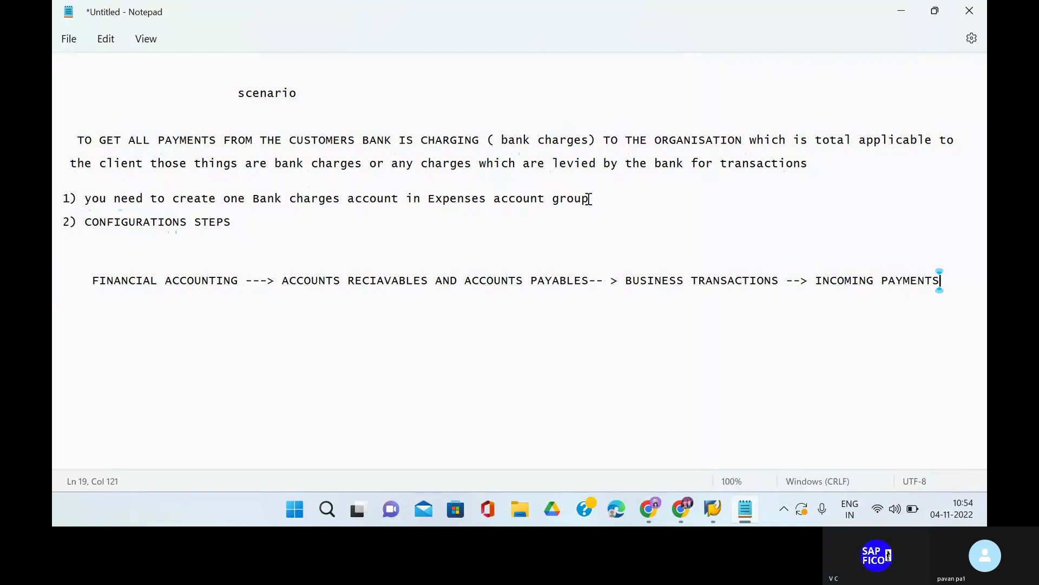
key(Return)
key(Return)
Extend the path with '--> INCOMING PAYMENST GLOBAL SETTINGS --> DEFINE ACCOUNTS FOR BANK CHARGES ( CUSTOMERS)'.
text(---)
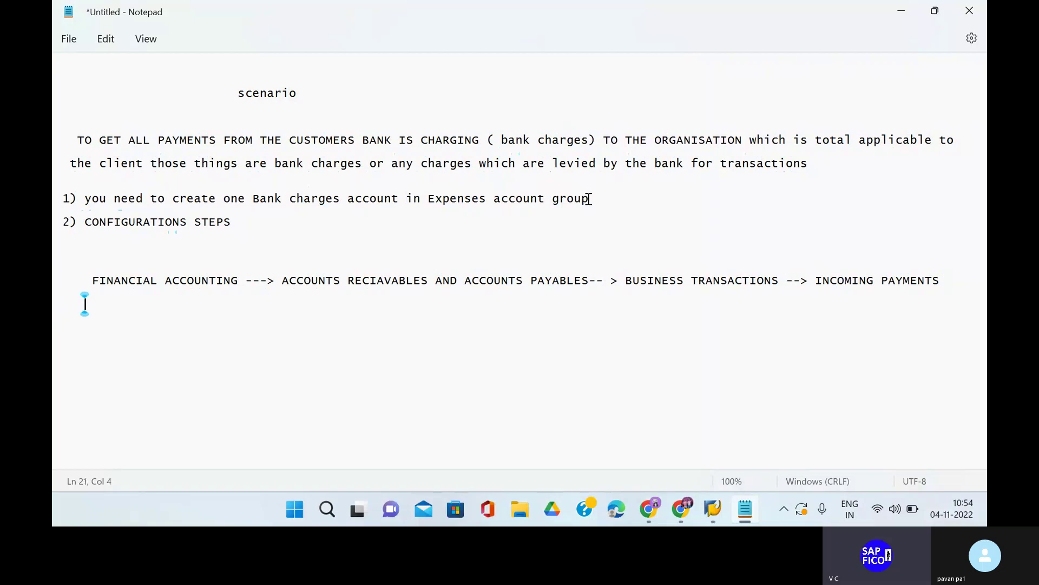
text(-)
key(BackSpace)
text(> INCOMING )
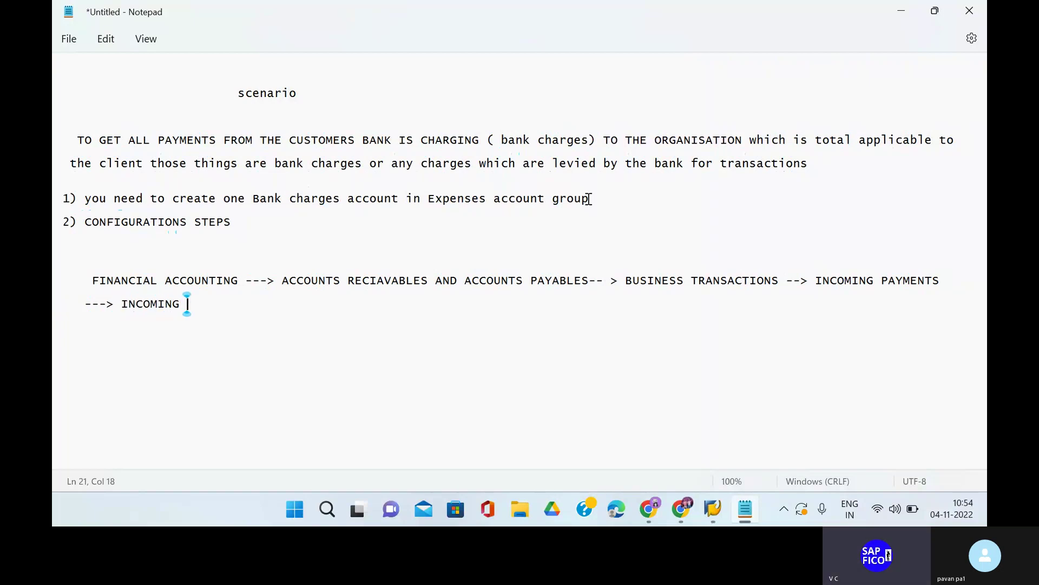
text(PAYMENST )
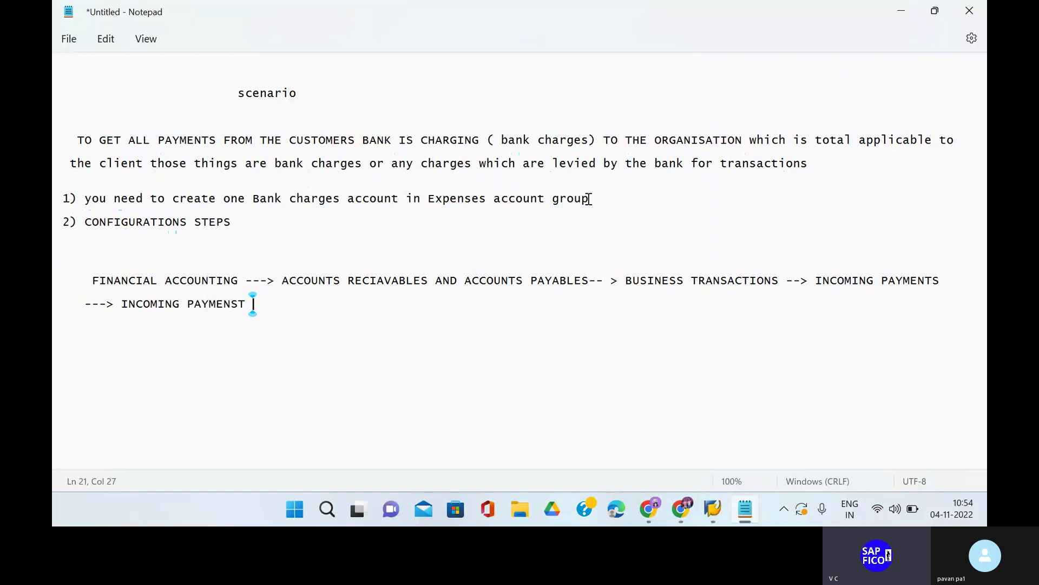
text(GLOBAL SETTINGS)
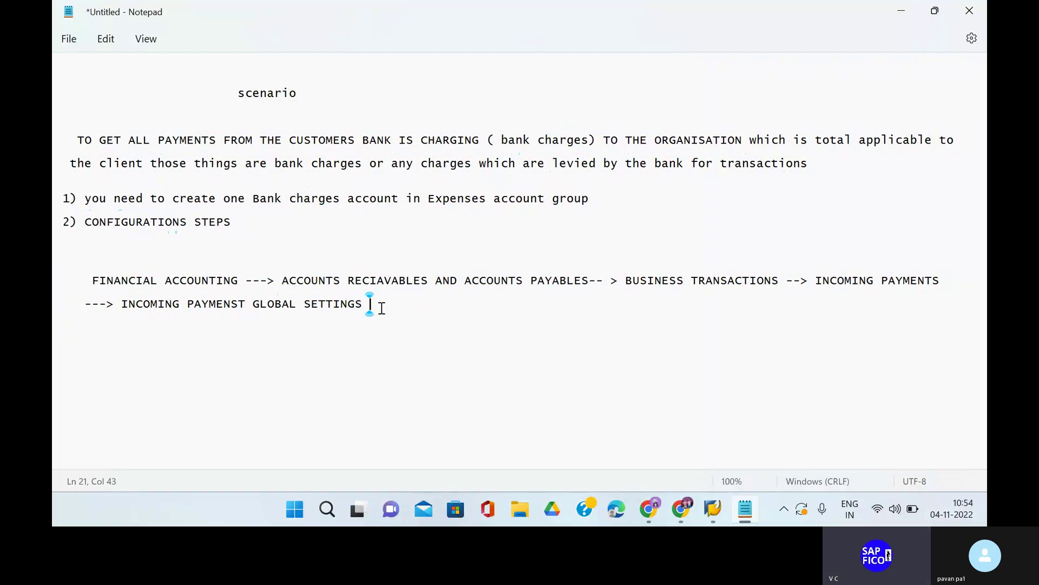
text(--)
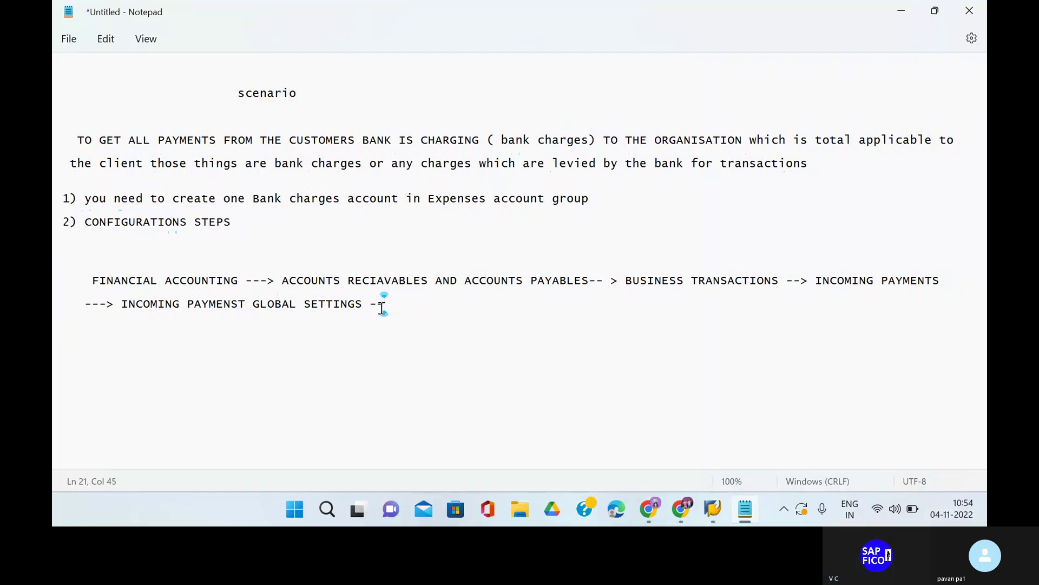
text(> )
text(DEFIN)
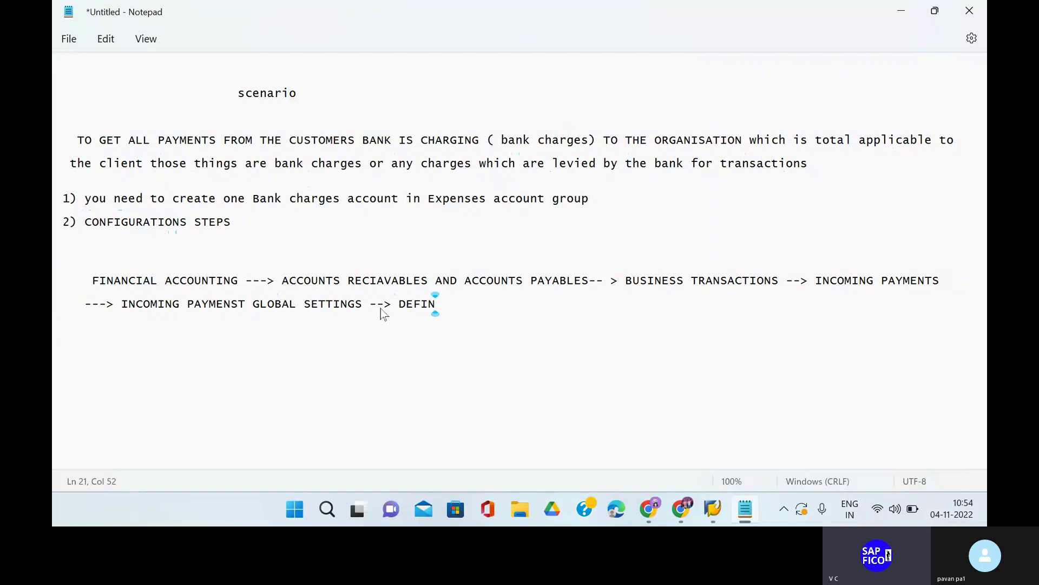
text(E ACCOUN)
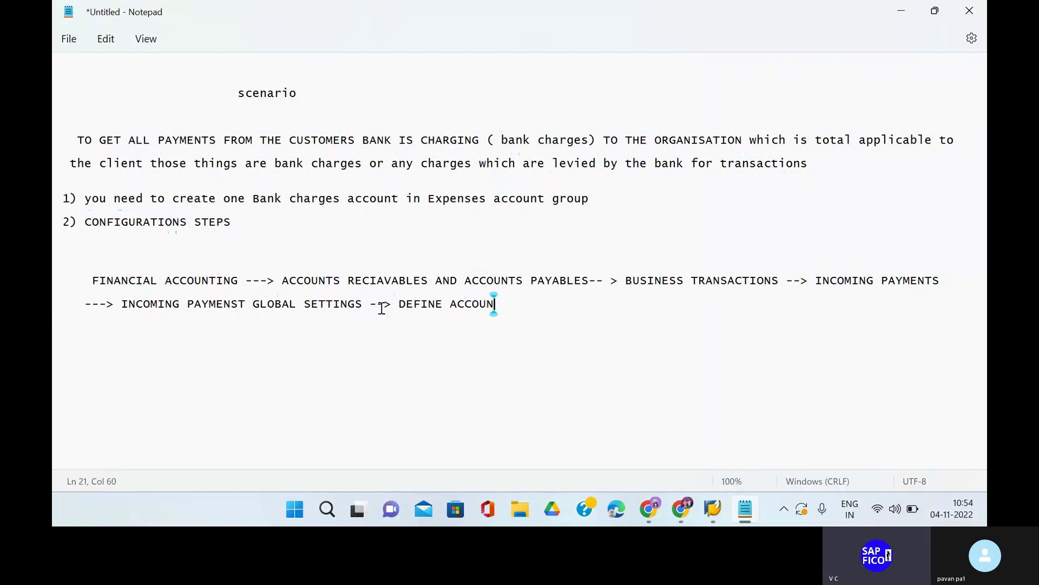
text(TS FOR BA)
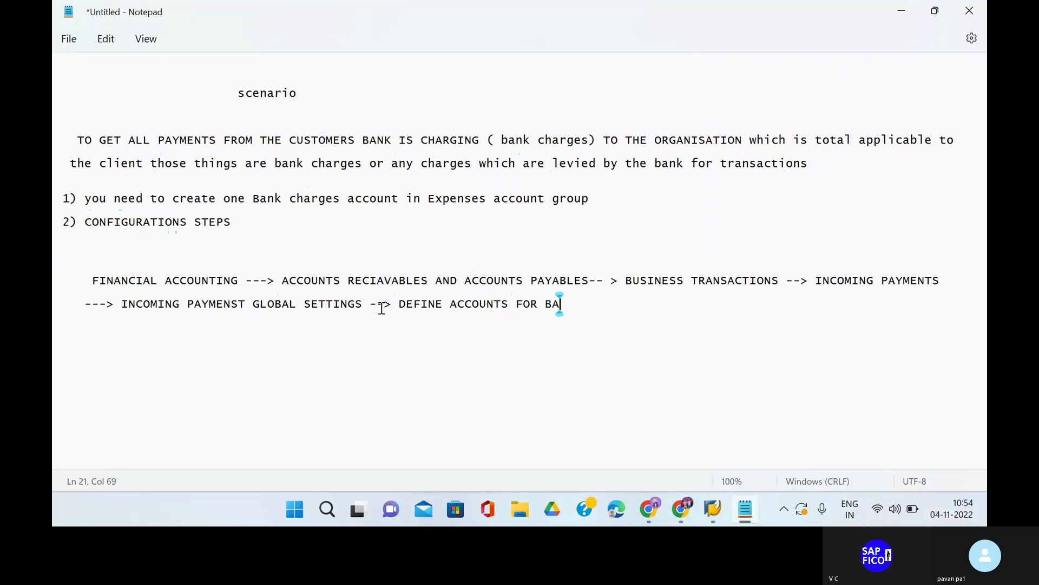
text(NK CHARGE)
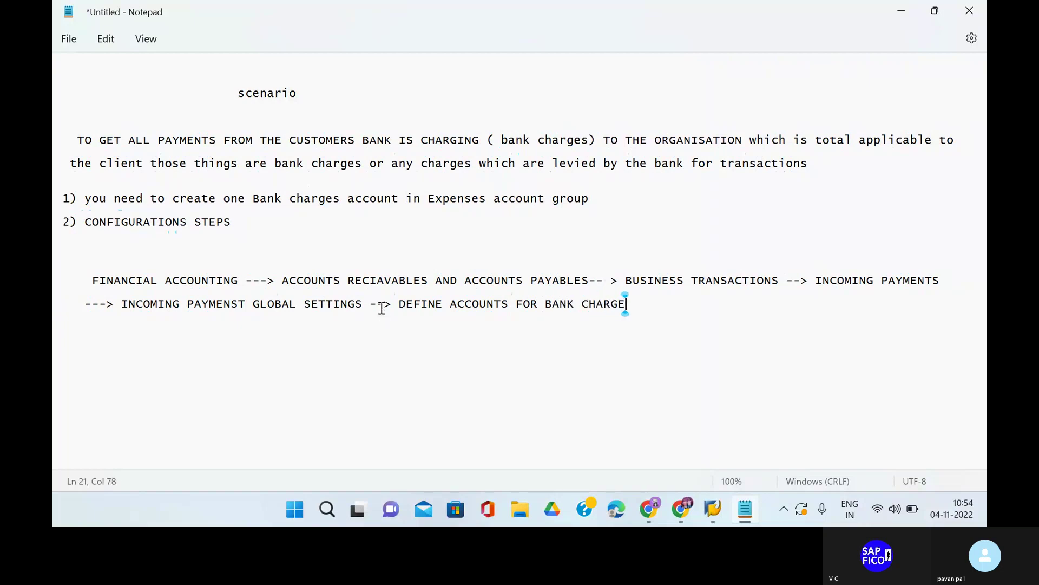
text(S ( CU)
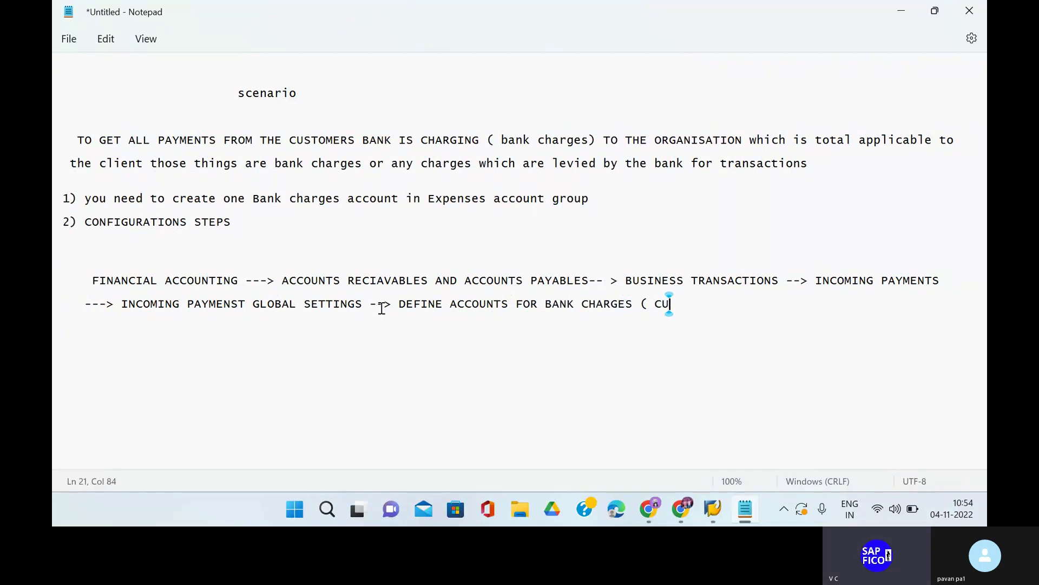
text(STOMERS))
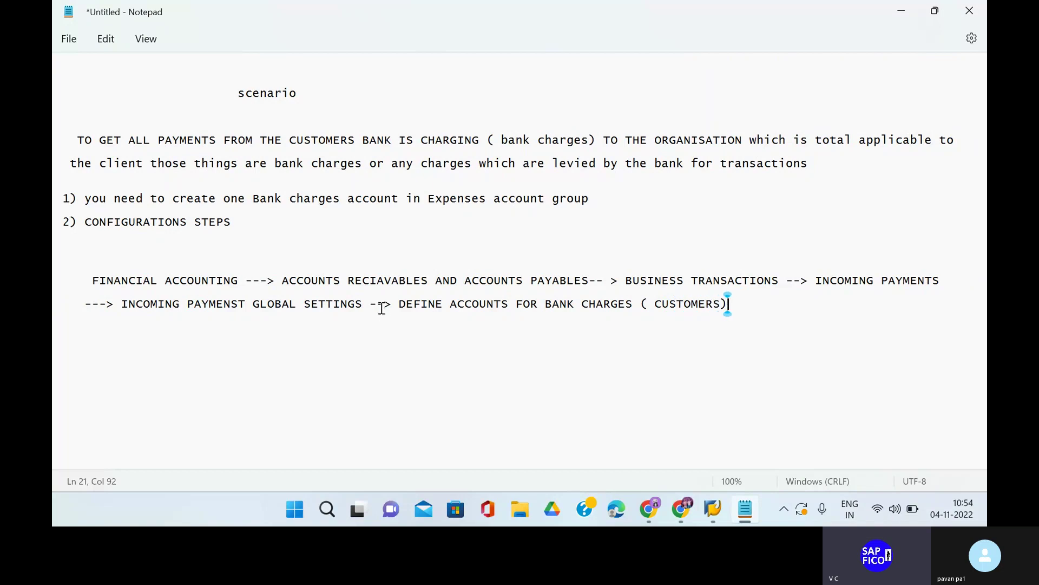
Correct RECIAVABLES to RECEIVABLES and start a new blank line after the path.
click(369, 281)
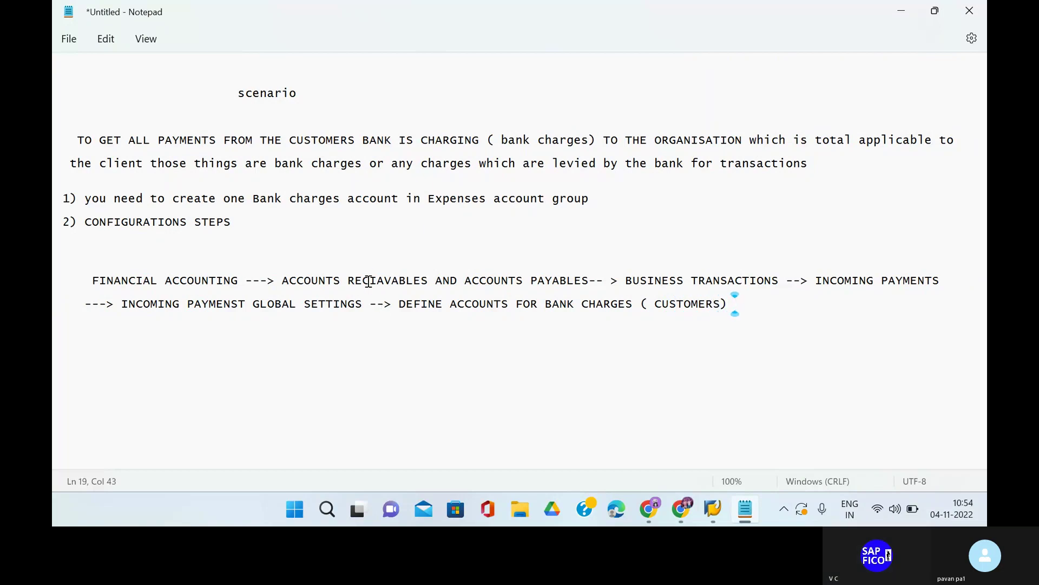
text(E)
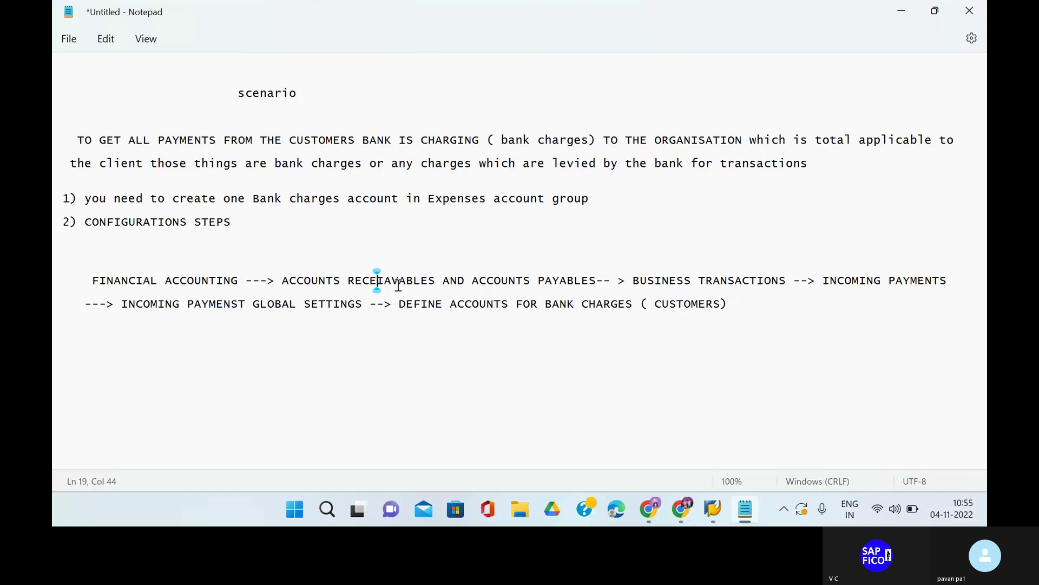
click(390, 281)
key(BackSpace)
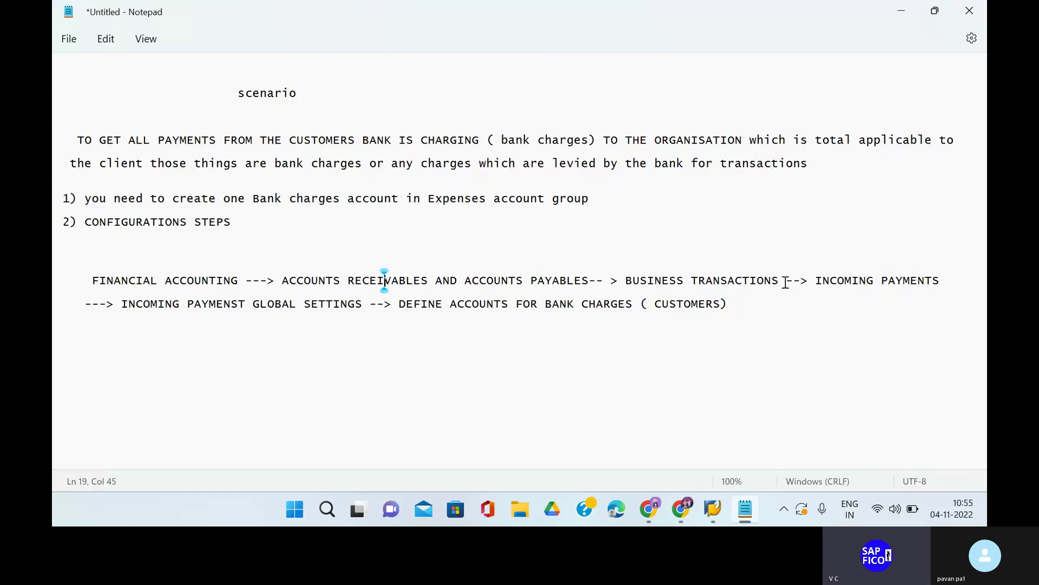
click(738, 307)
key(Return)
key(Return)
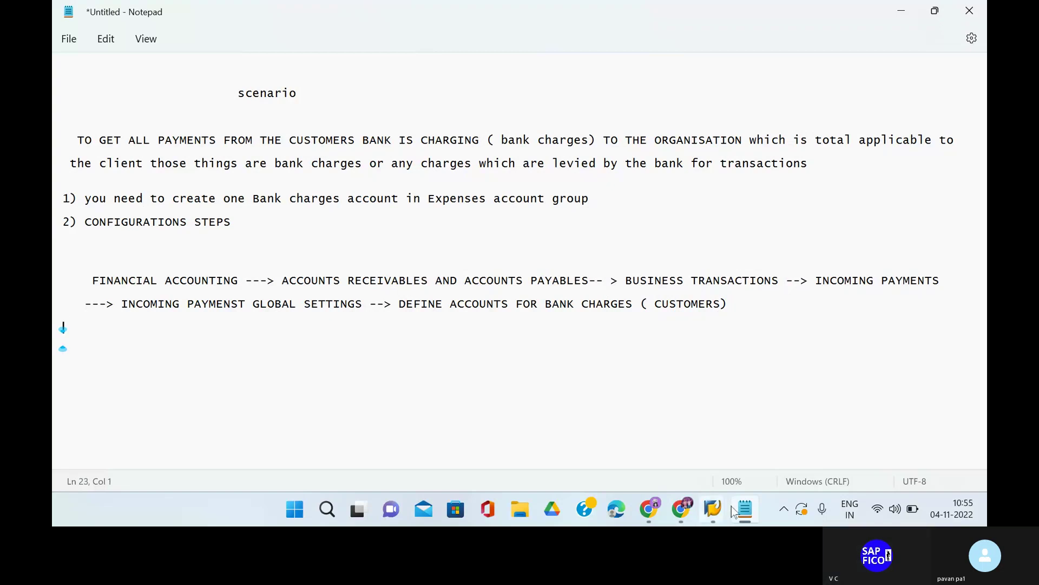
Try running transaction FS00 in the SAP window.
mouse_move(720, 508)
click(756, 467)
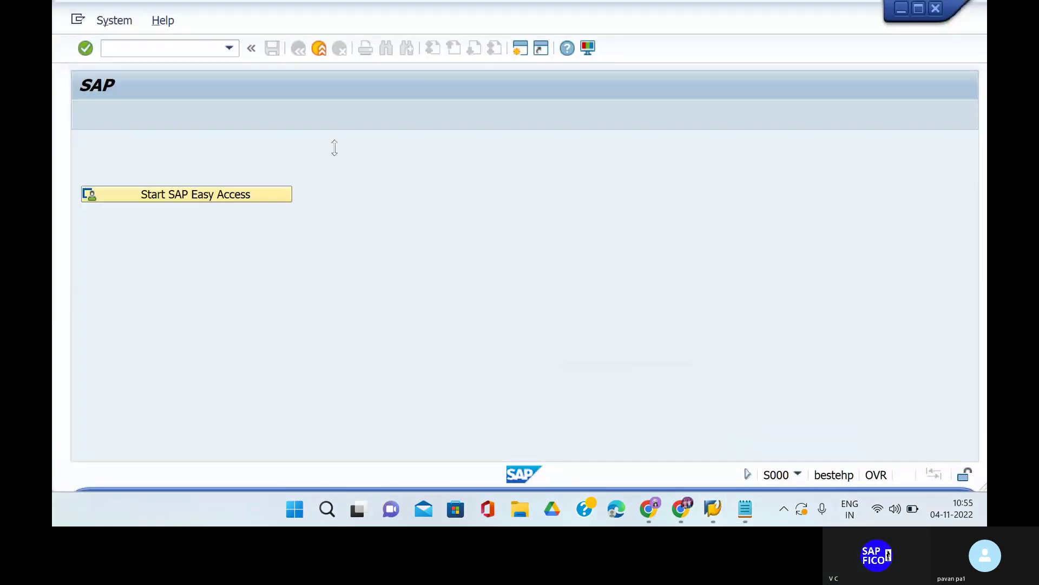
text(FS00)
key(Return)
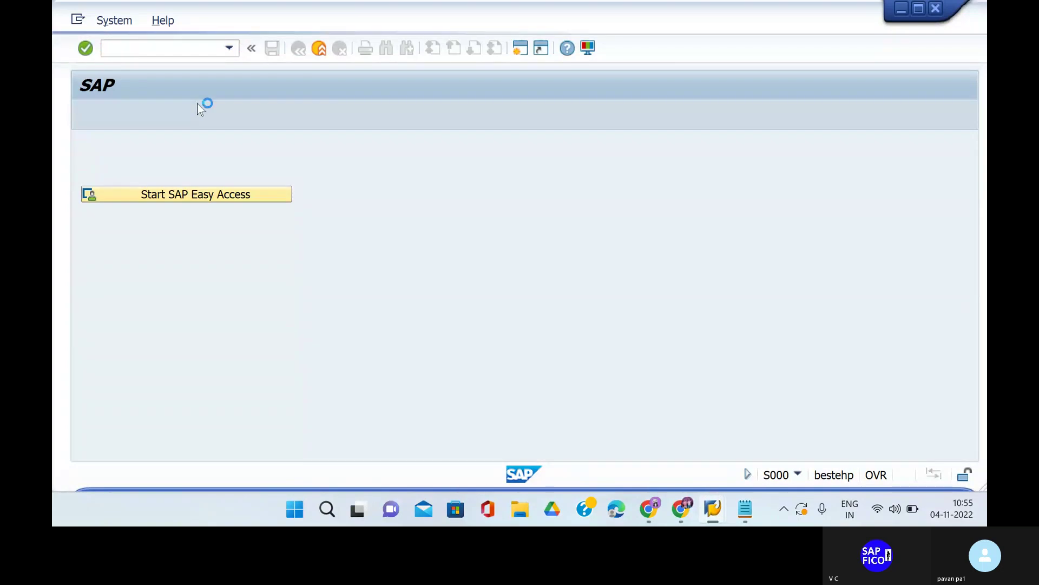
Log on to EH7 with the saved user, continuing this logon and ending the other session.
mouse_move(691, 507)
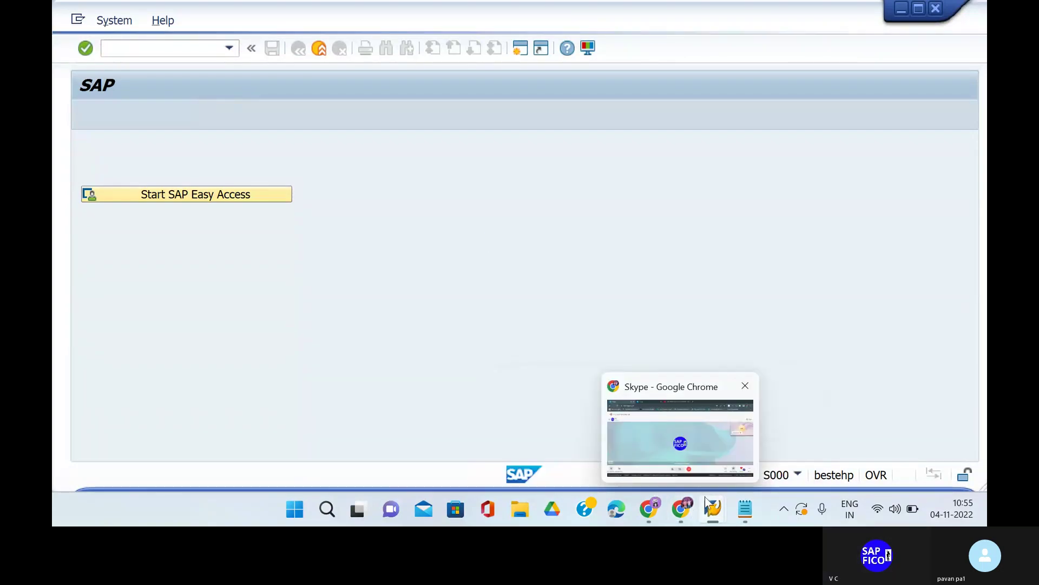
click(642, 446)
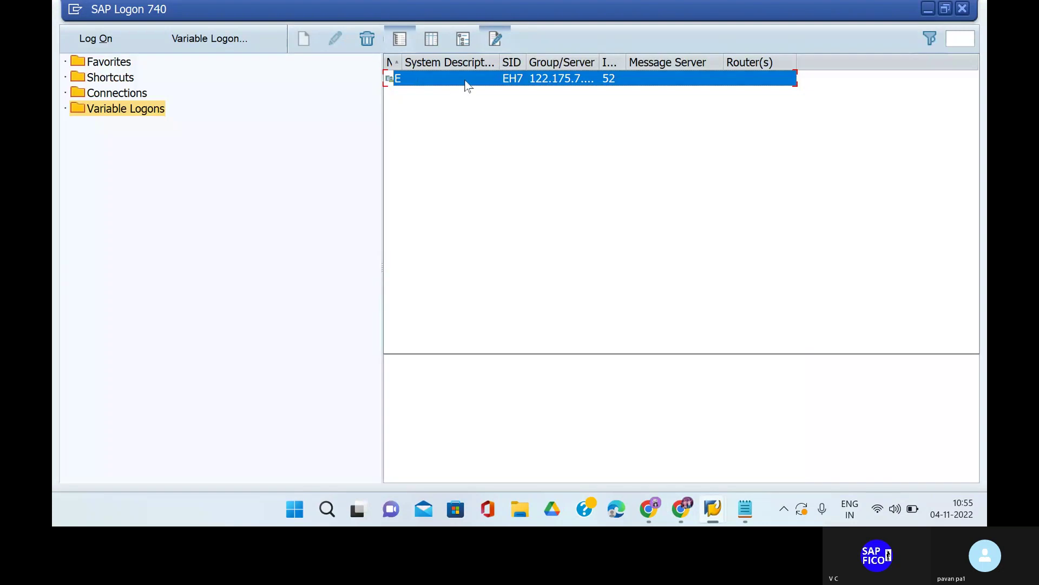
double_click(465, 79)
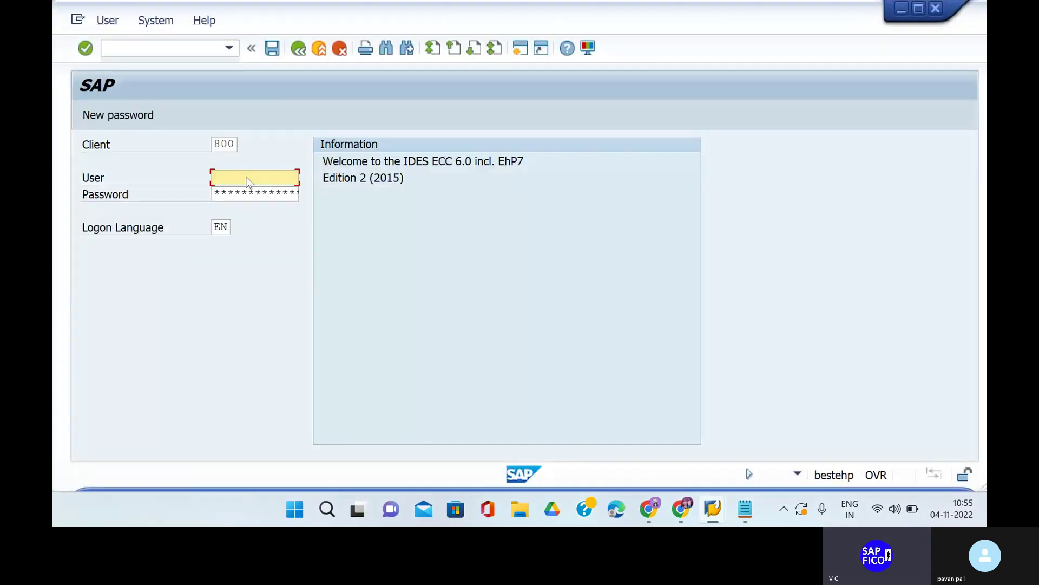
click(247, 177)
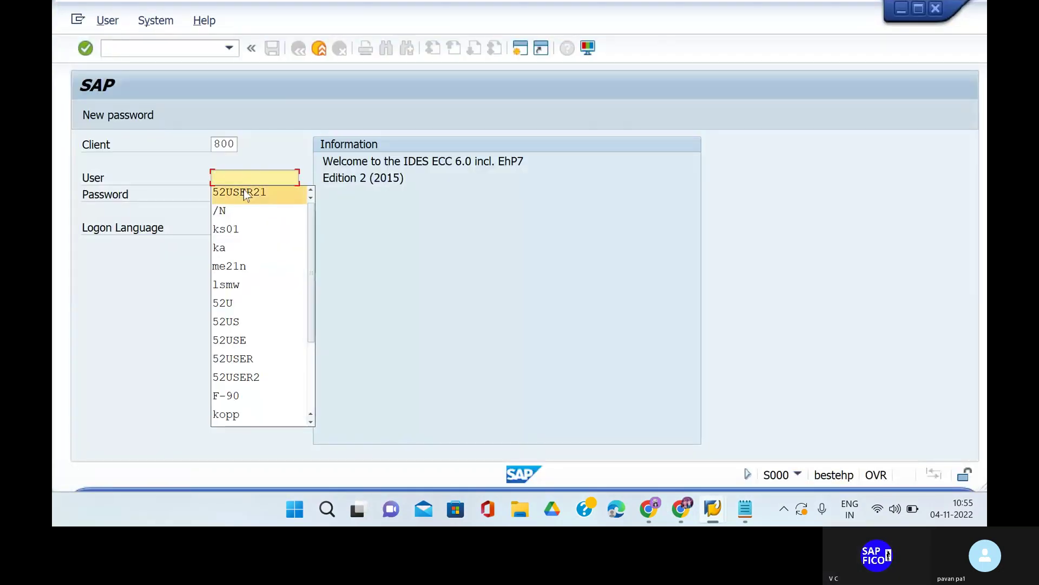
click(247, 192)
key(Tab)
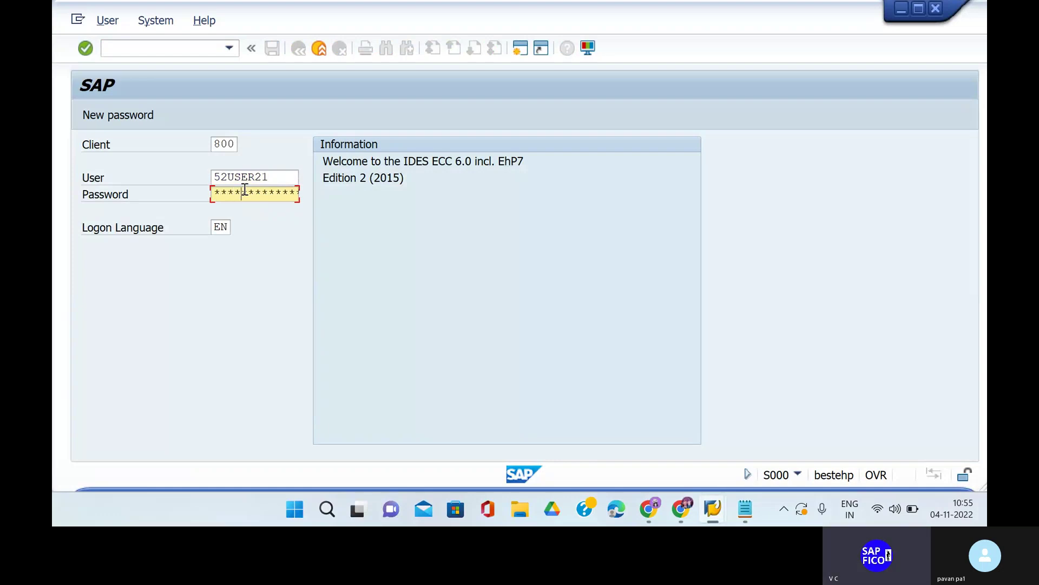
key(Return)
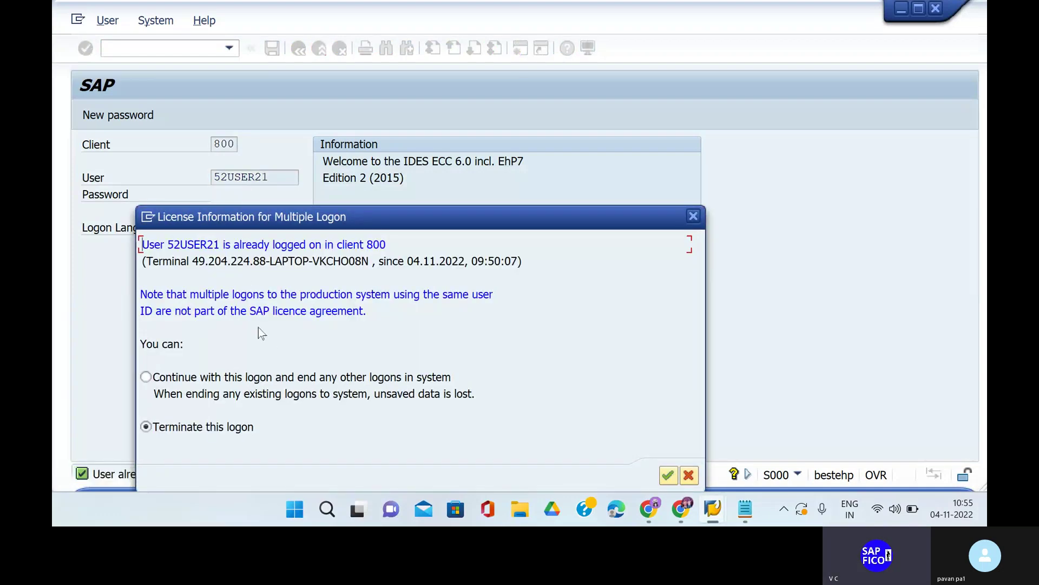
click(179, 382)
key(Return)
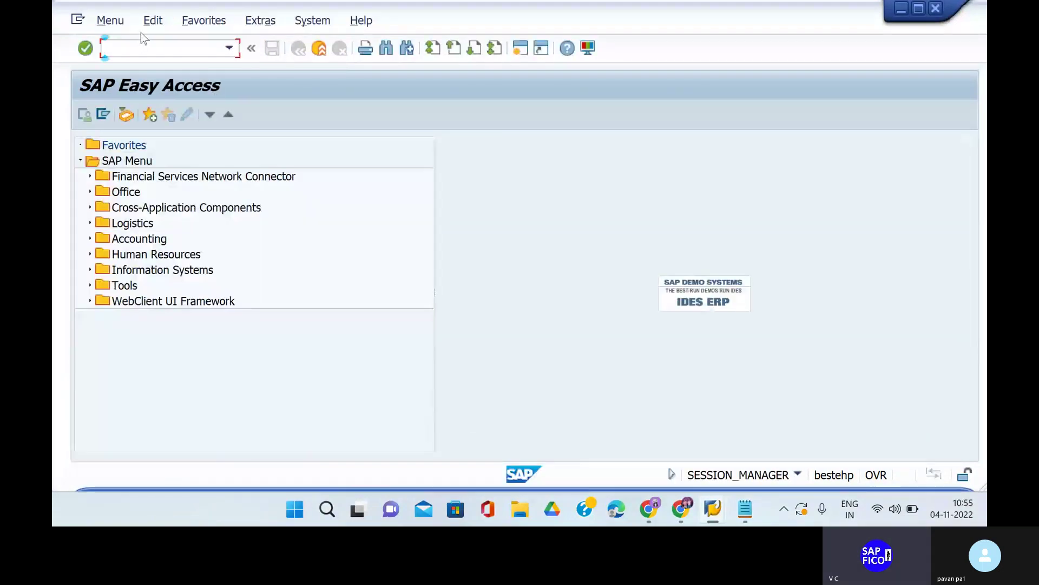
Open FS00 and dismiss the connection error message.
text(fs00)
key(Return)
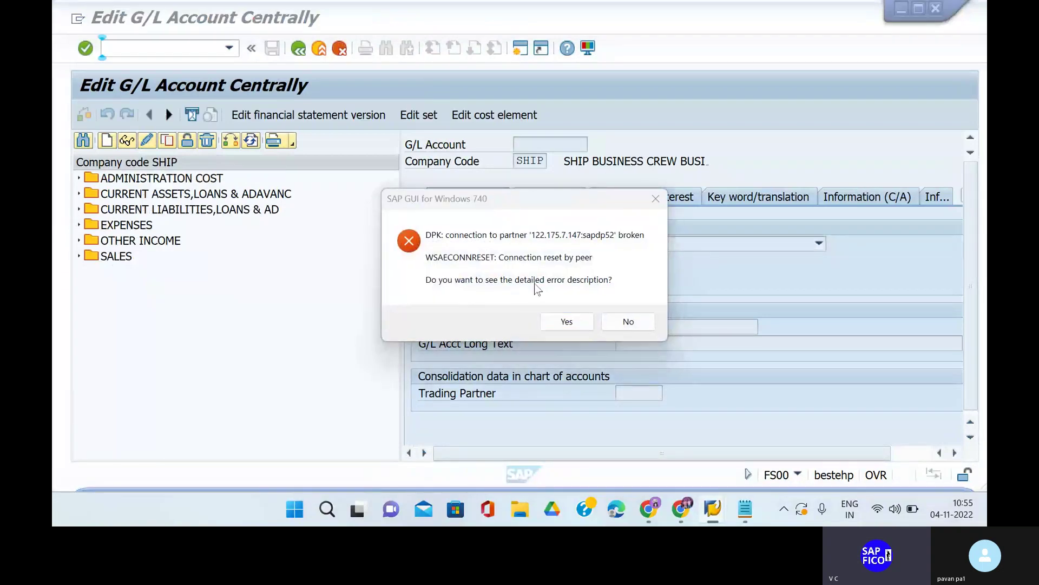
click(569, 328)
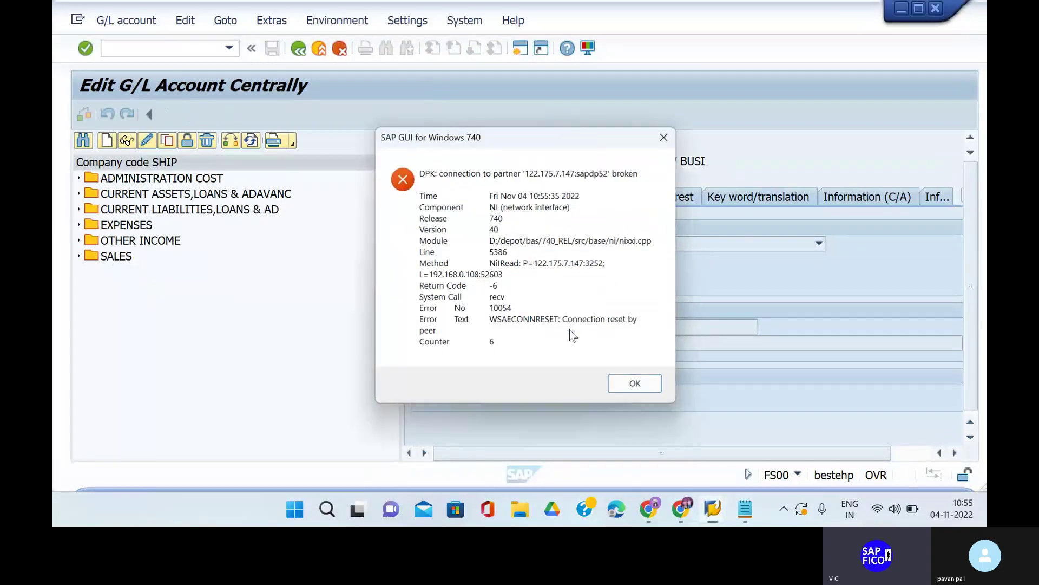
click(649, 383)
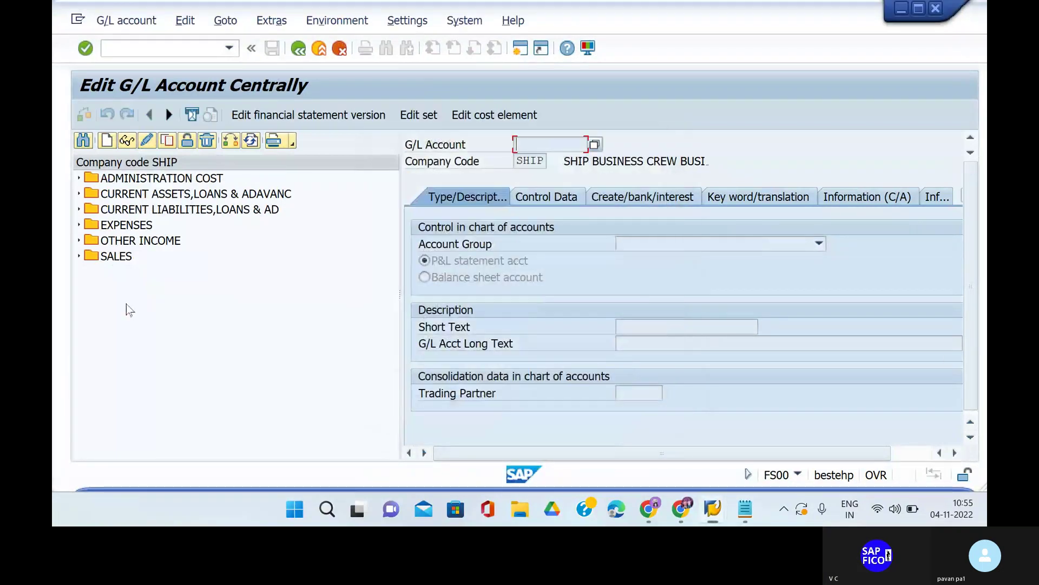
Expand the EXPENSES group and copy account 400608 BANK CHARGES AC as a template.
click(79, 225)
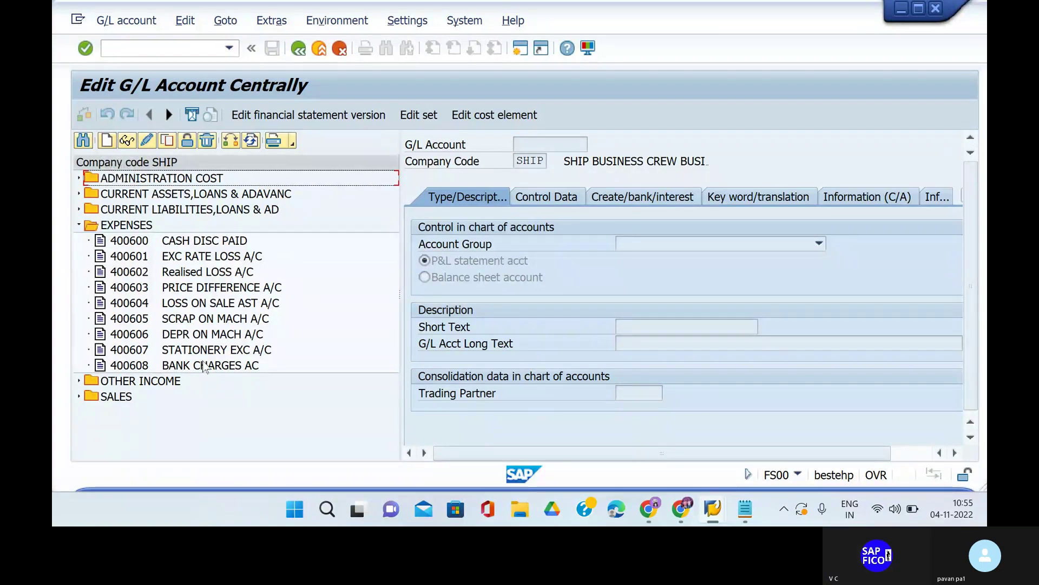
right_click(177, 368)
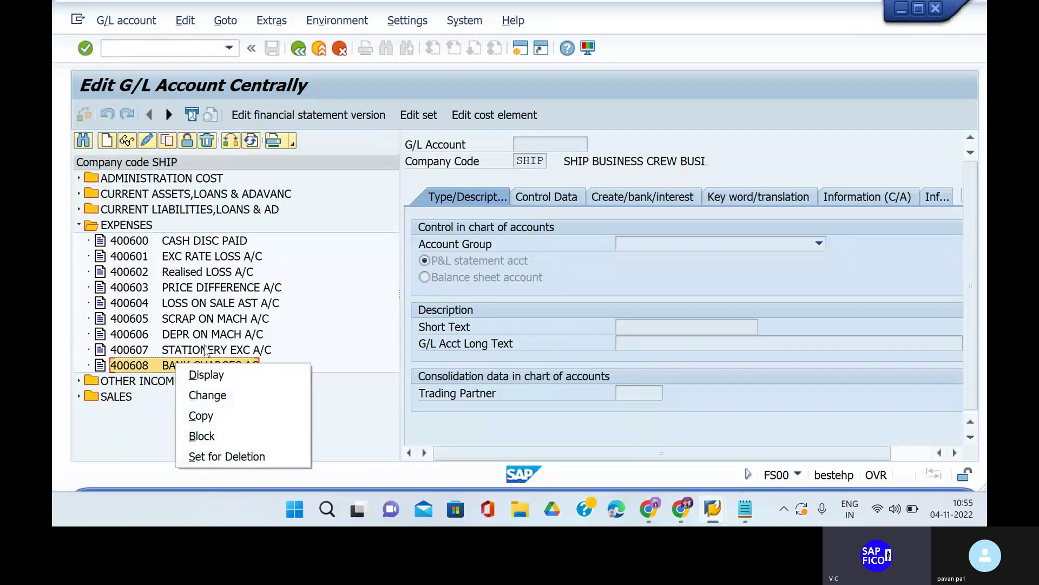
click(234, 416)
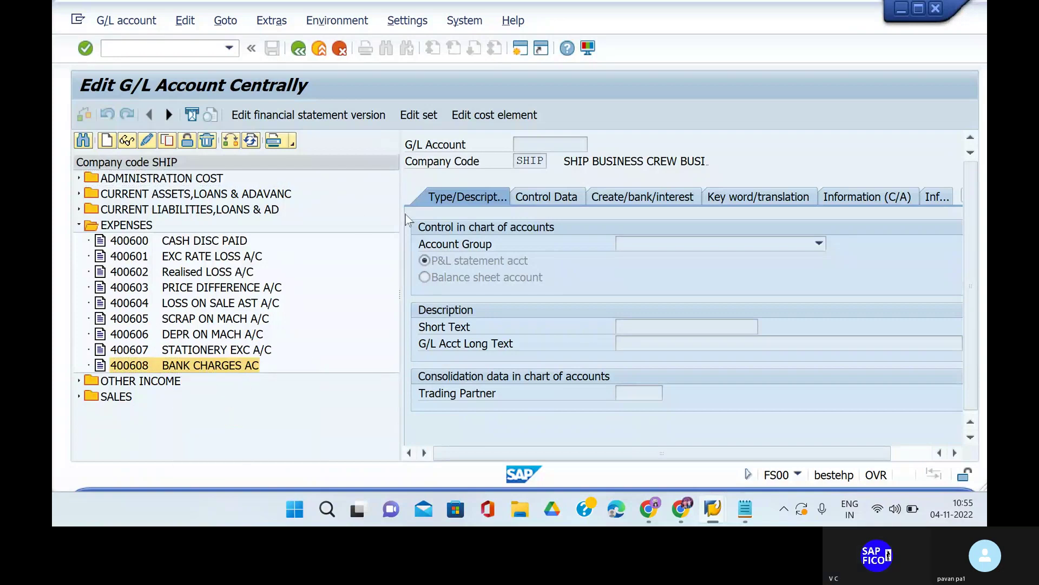
Create new account 400609 from the copied 400608 data.
key(BackSpace)
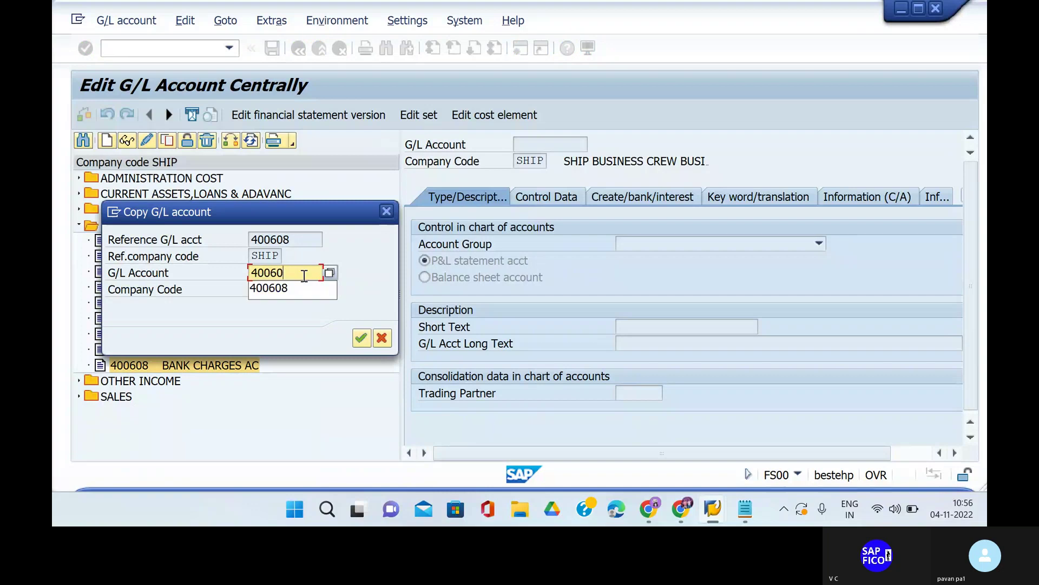
text(9)
key(Return)
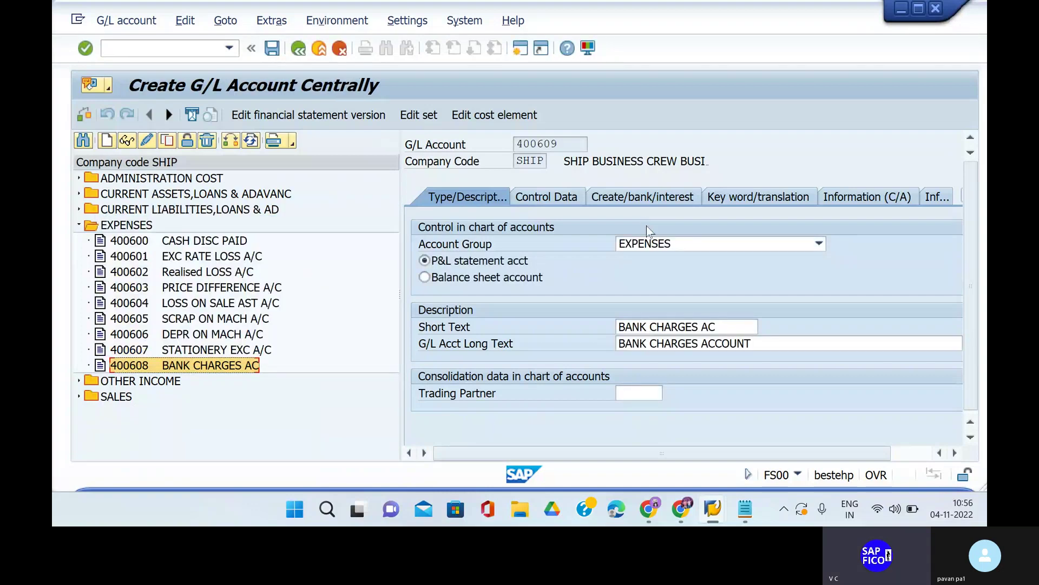
Set short text 'BANK CHARGES CUS AC' and adjust the long text for customers.
click(725, 329)
key(BackSpace)
key(BackSpace)
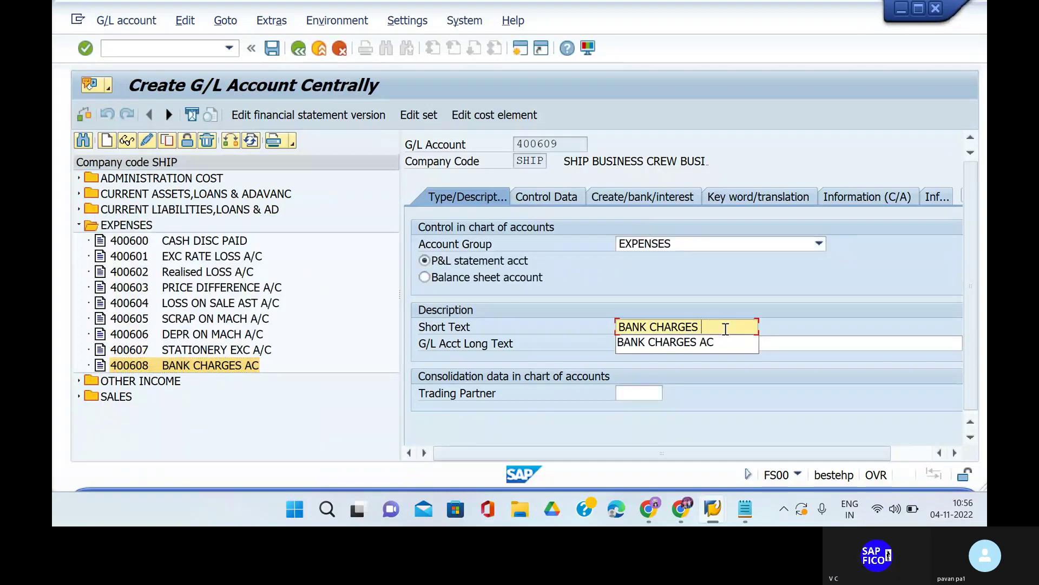
text(custom)
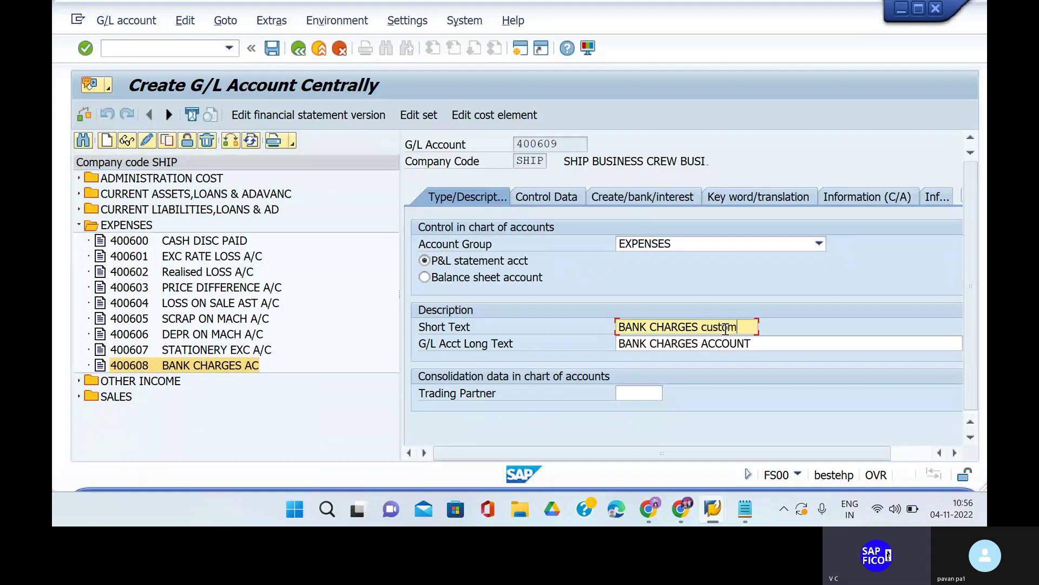
text(e)
key(BackSpace)
key(BackSpace)
key(BackSpace)
key(BackSpace)
key(BackSpace)
key(BackSpace)
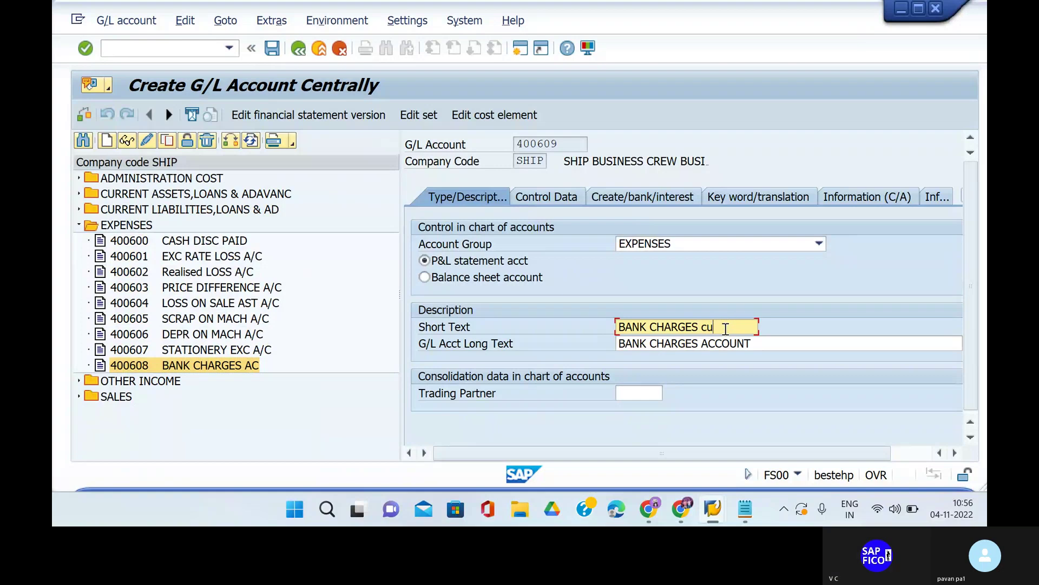
text(CUS AC)
click(758, 343)
key(BackSpace)
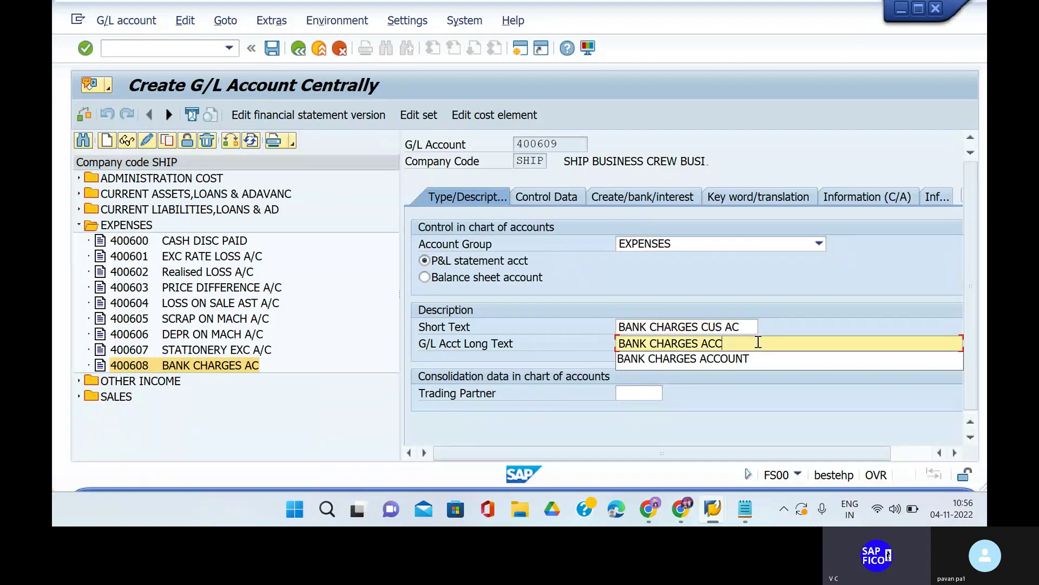
key(BackSpace)
key(BackSpace)
key(BackSpace)
text(CUSTOMER)
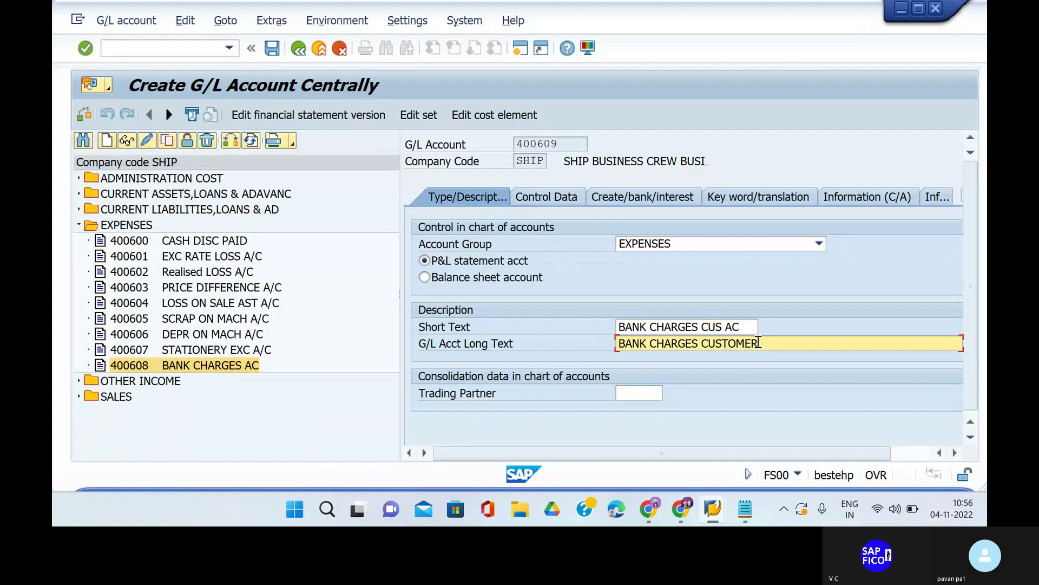
key(BackSpace)
key(BackSpace)
key(BackSpace)
key(BackSpace)
key(BackSpace)
key(BackSpace)
key(BackSpace)
key(BackSpace)
text( FOR CUST)
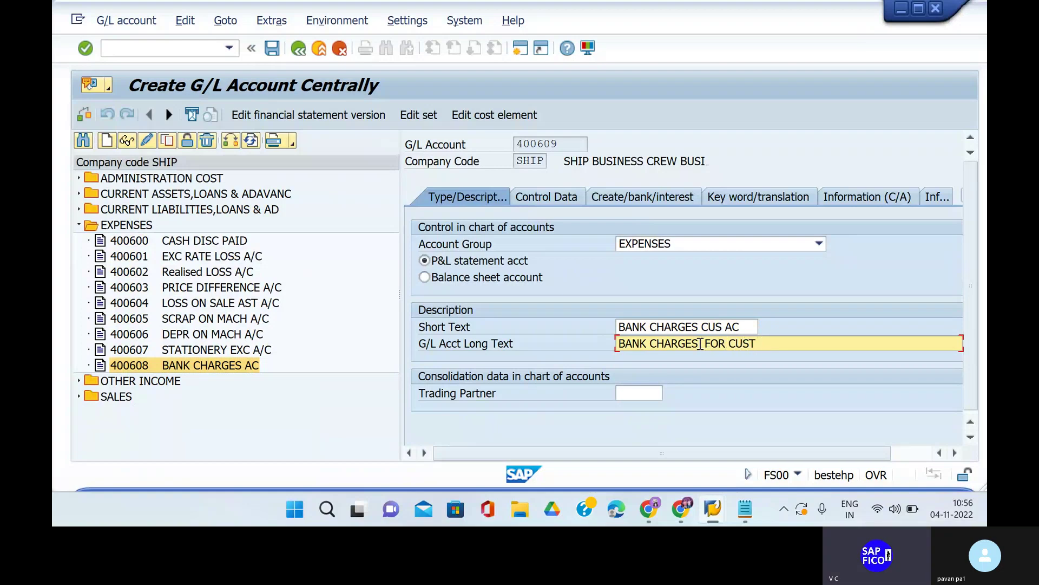
text(OMERS ACC)
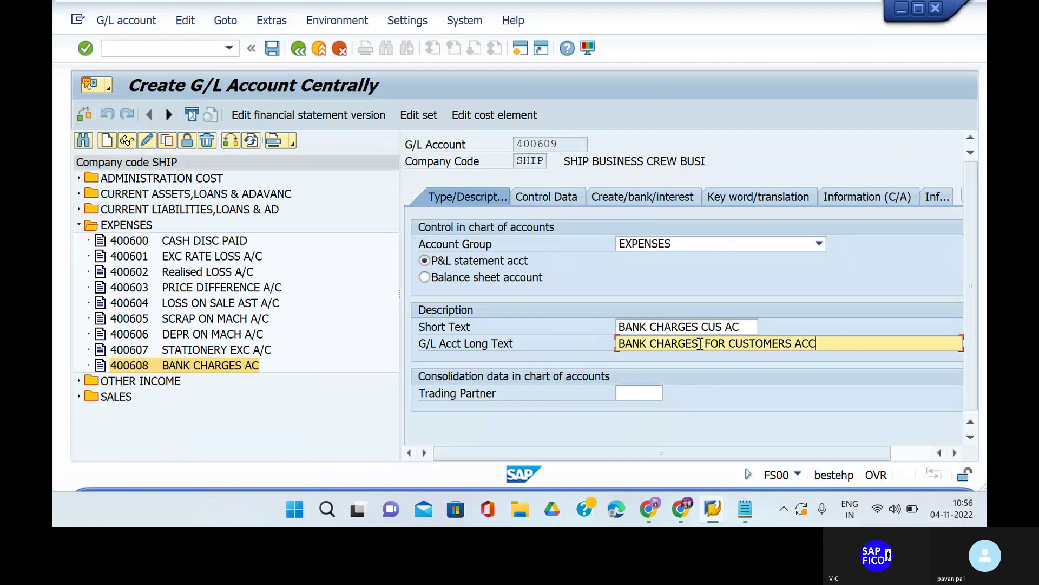
text(OUNT)
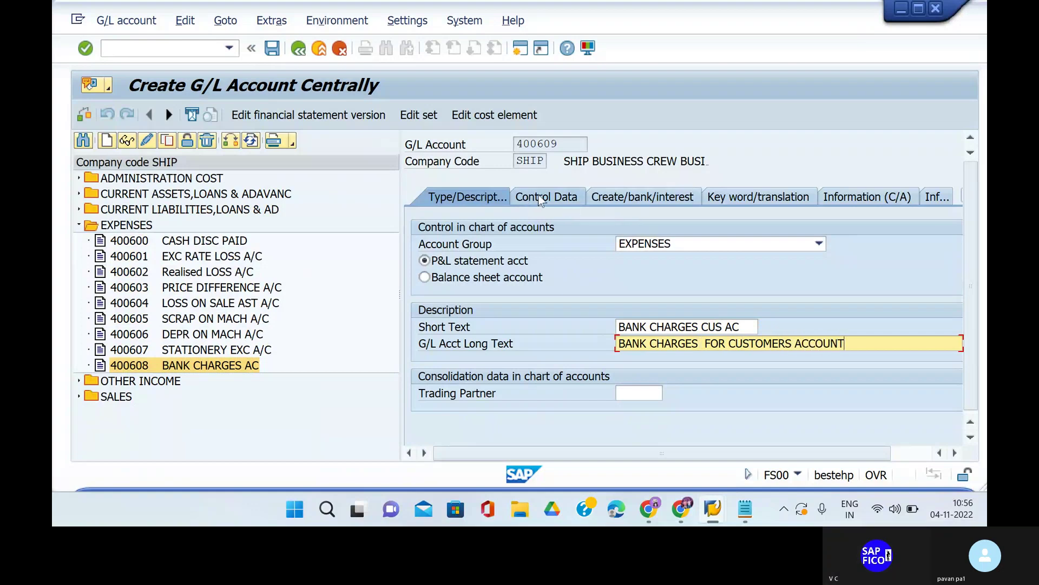
Review control data and field status group G001, save account 400609, then enter /N.
click(540, 198)
scroll(554, 330, down, 5)
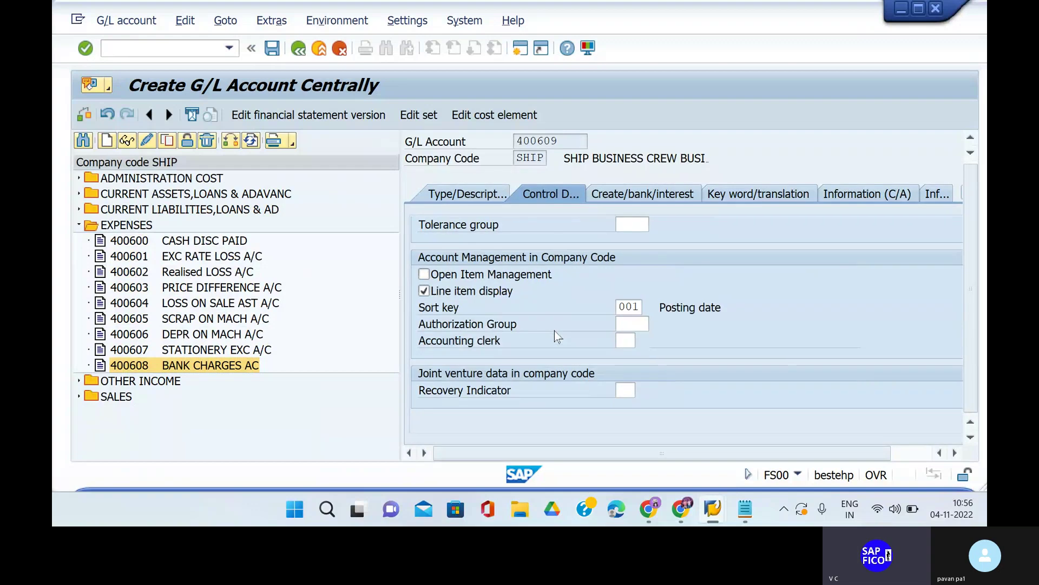
click(625, 198)
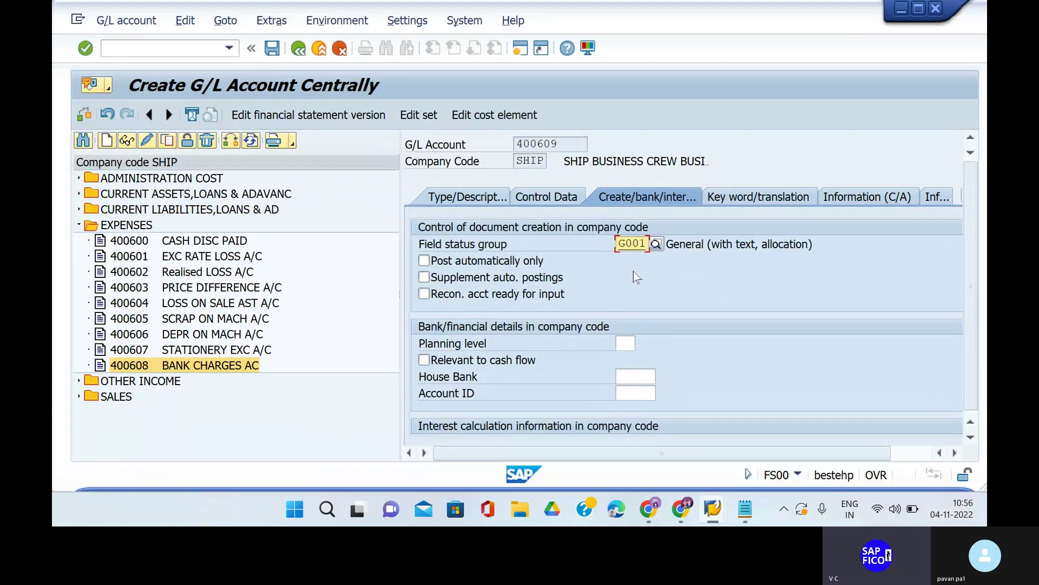
scroll(543, 374, down, 3)
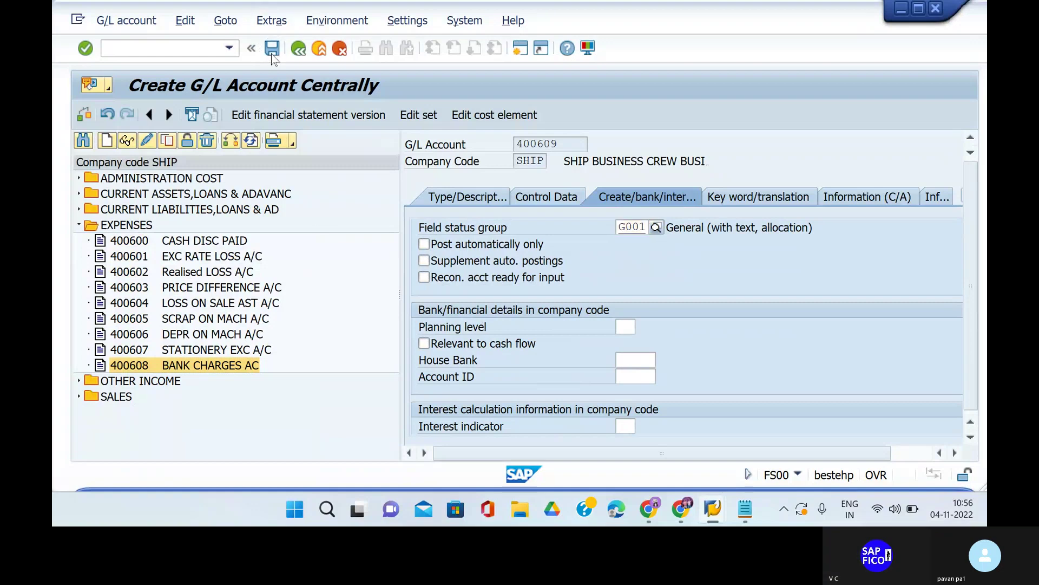
click(272, 55)
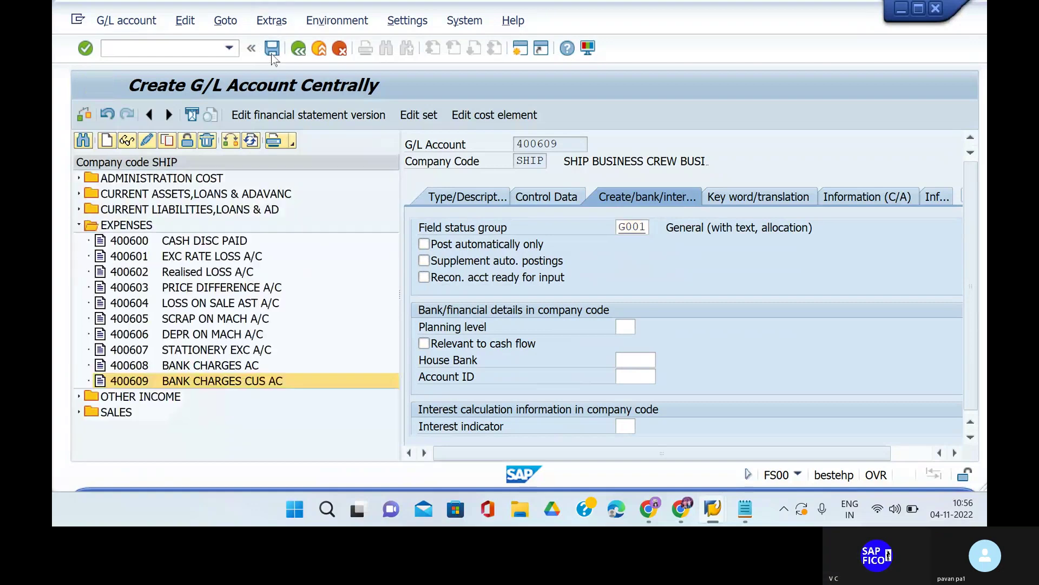
click(171, 49)
text(/N)
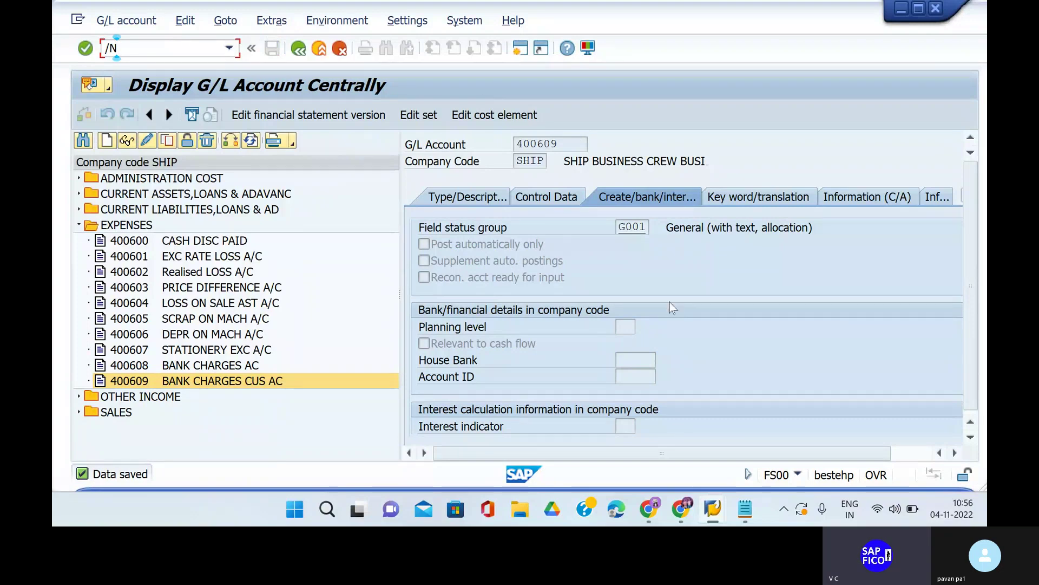
click(681, 509)
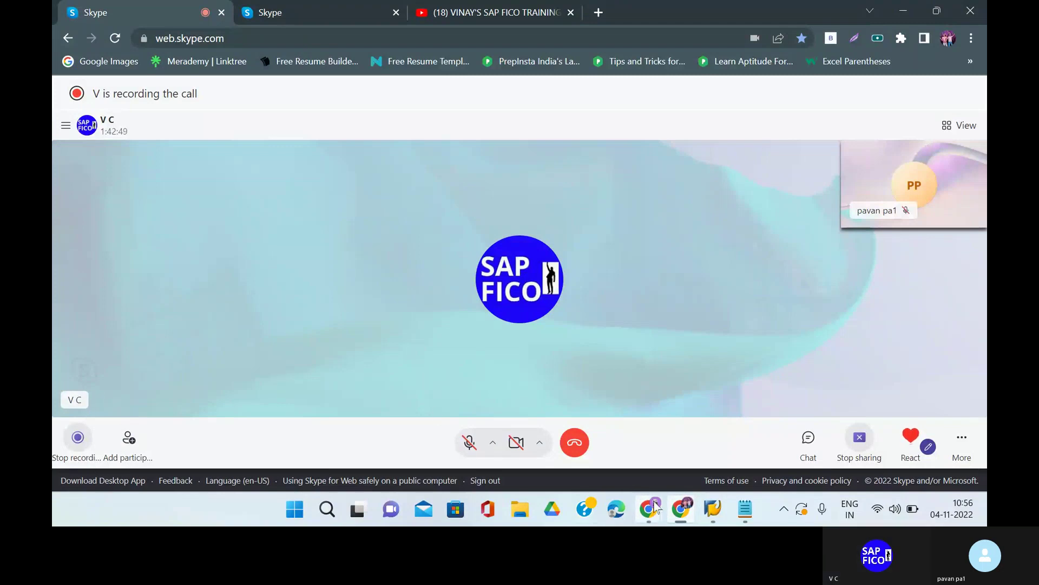
mouse_move(713, 509)
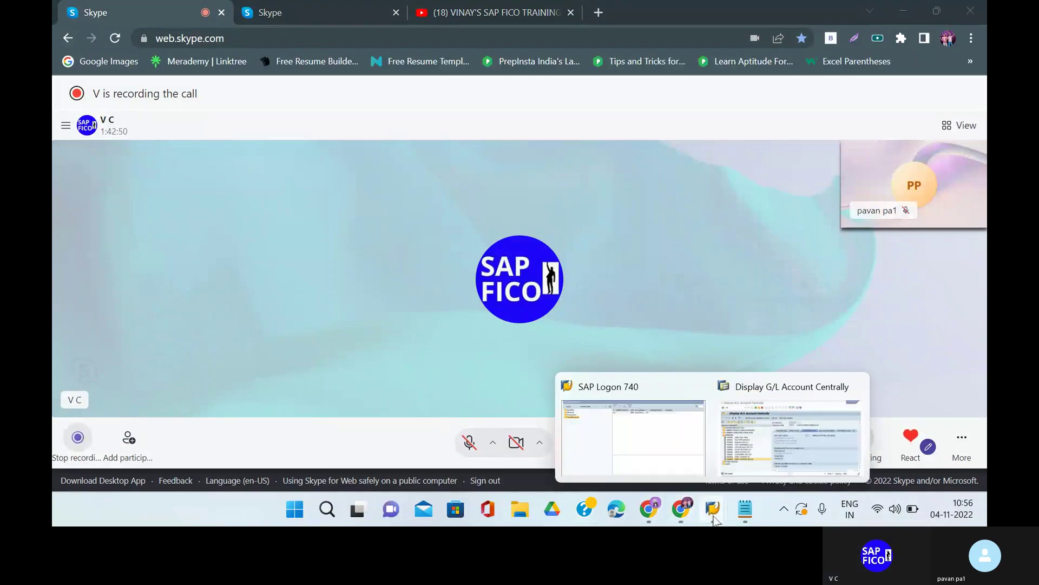
click(774, 441)
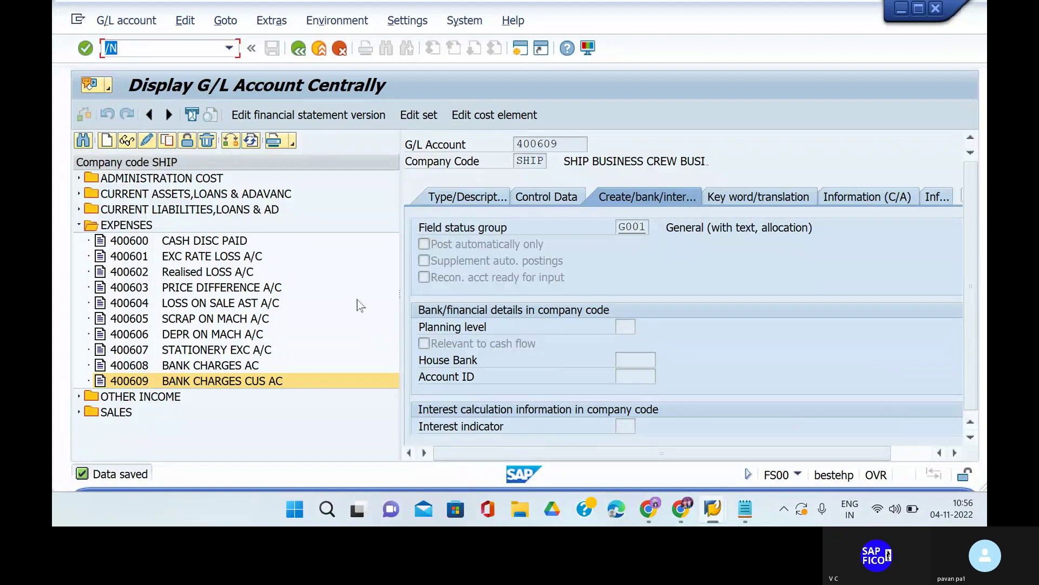
Leave the account display for the main menu and start the customizing transaction SPRO.
click(138, 49)
key(BackSpace)
key(BackSpace)
key(Return)
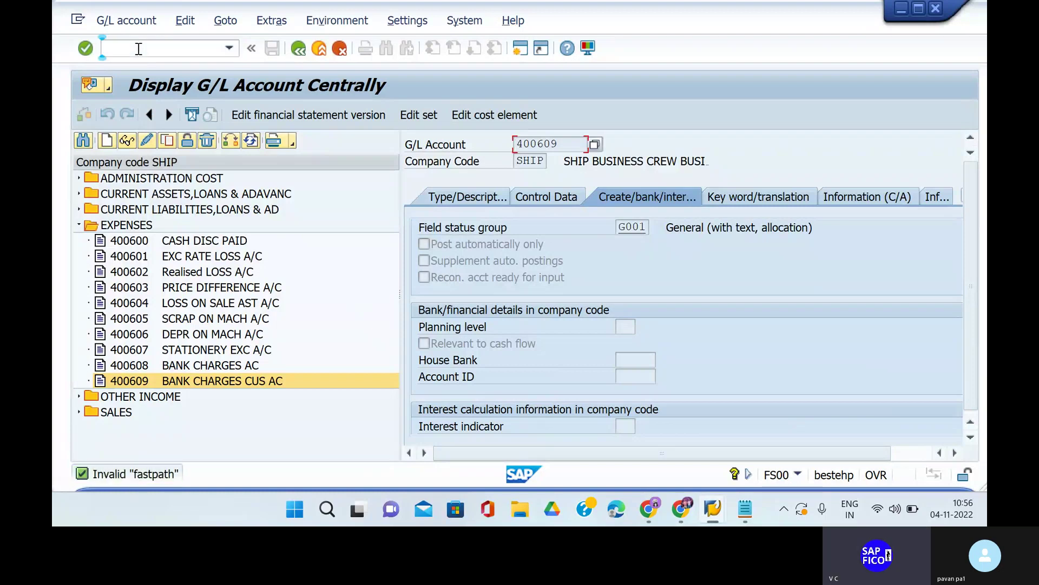
click(138, 48)
text(/N)
key(Return)
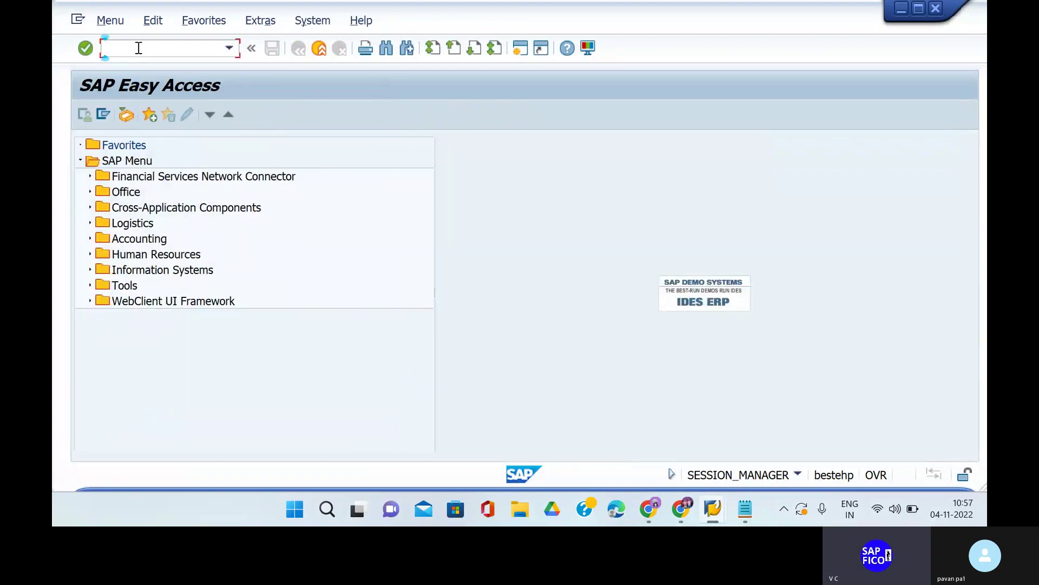
text(SPRO)
key(Return)
In the SAP Reference IMG, open Incoming Payments Global Settings > Define Accounts for Bank Charges (Customers).
click(125, 115)
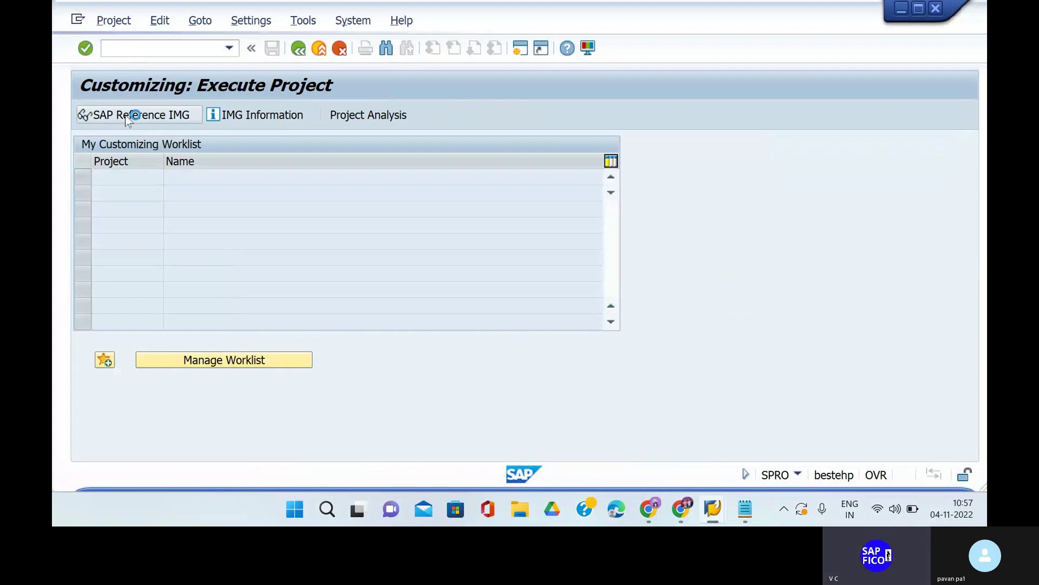
scroll(95, 351, down, 2)
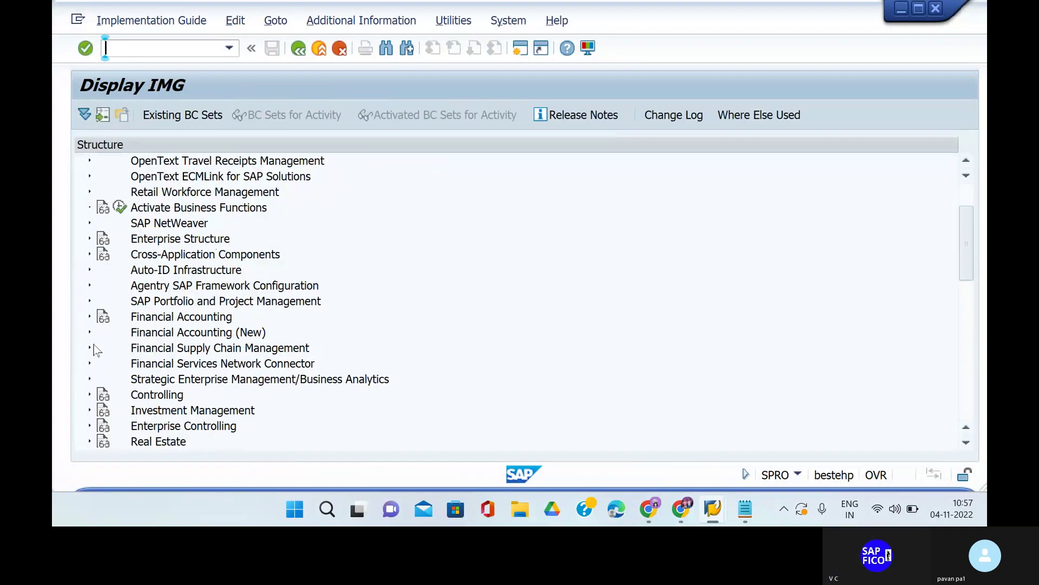
click(89, 316)
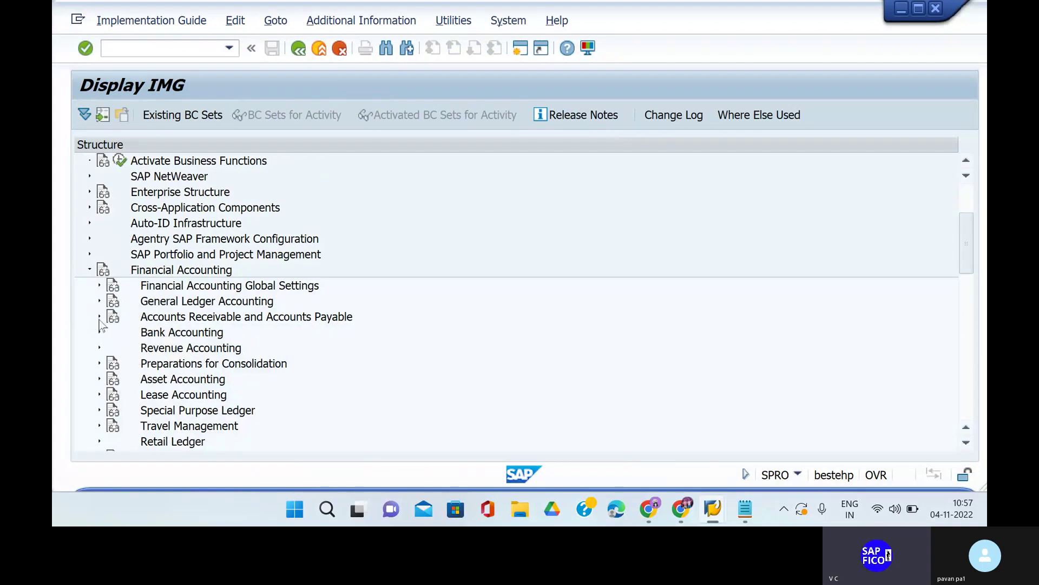
click(99, 318)
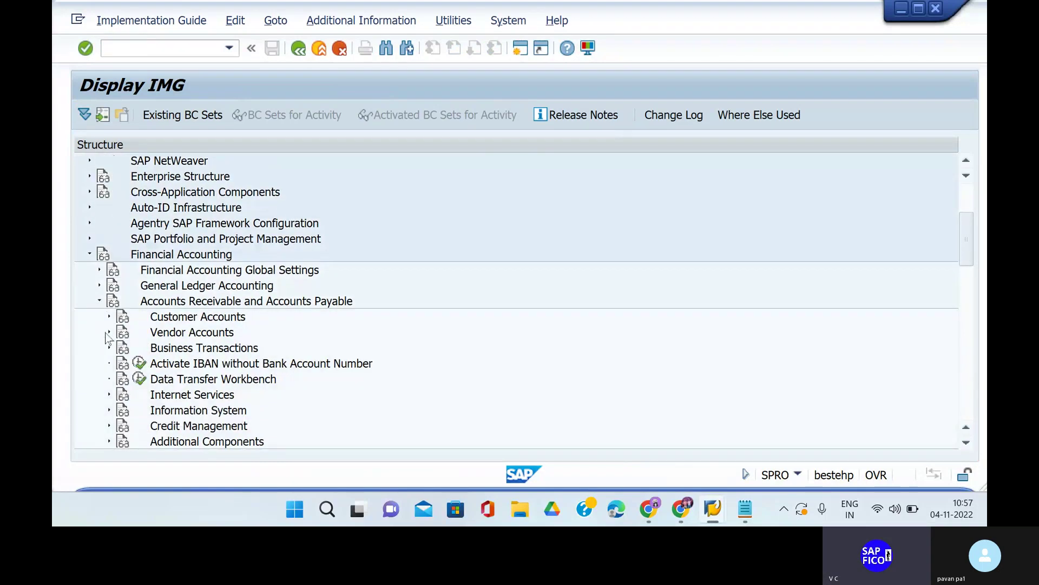
click(108, 348)
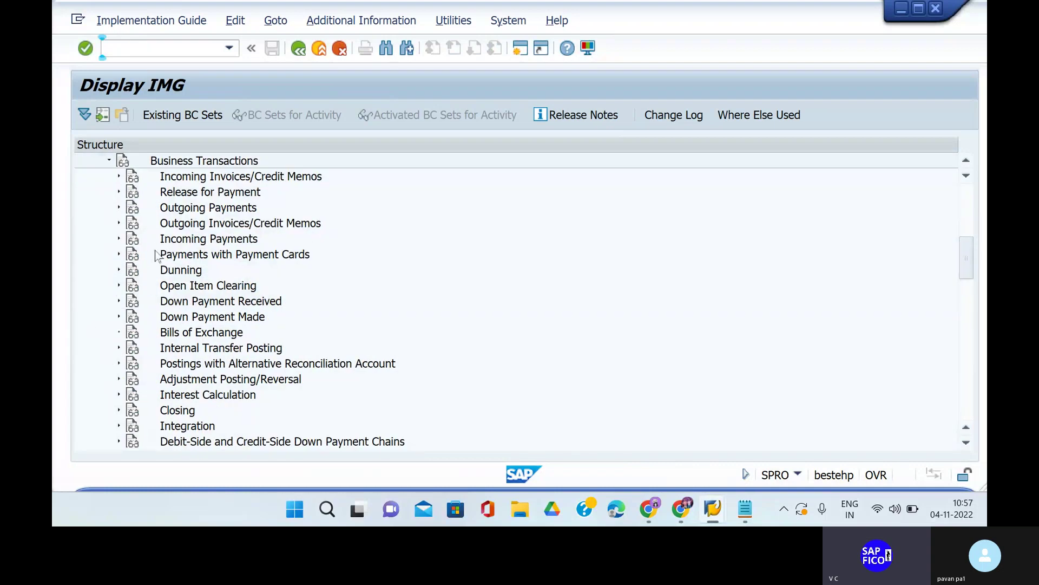
click(119, 239)
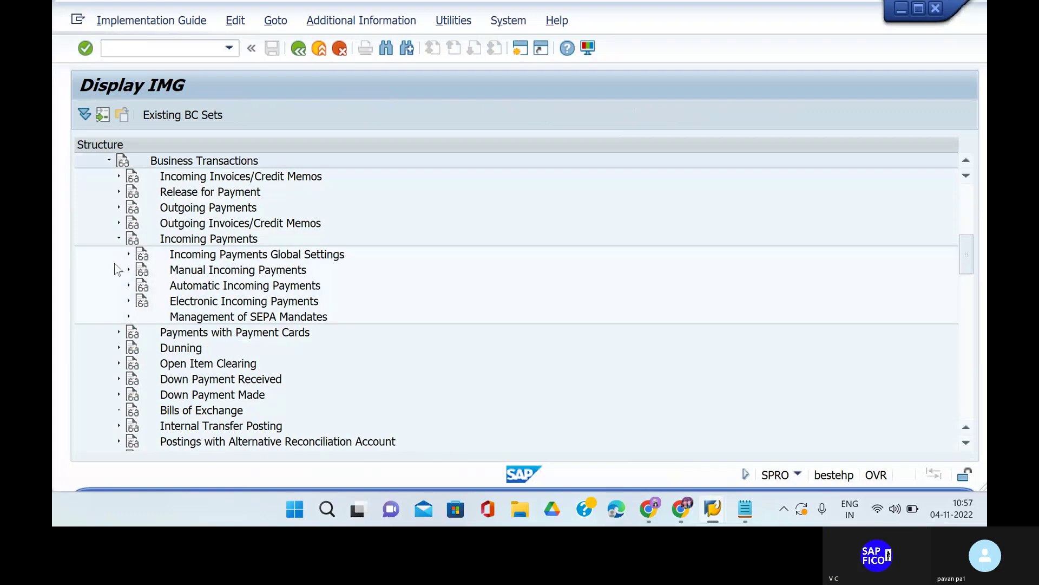
click(129, 254)
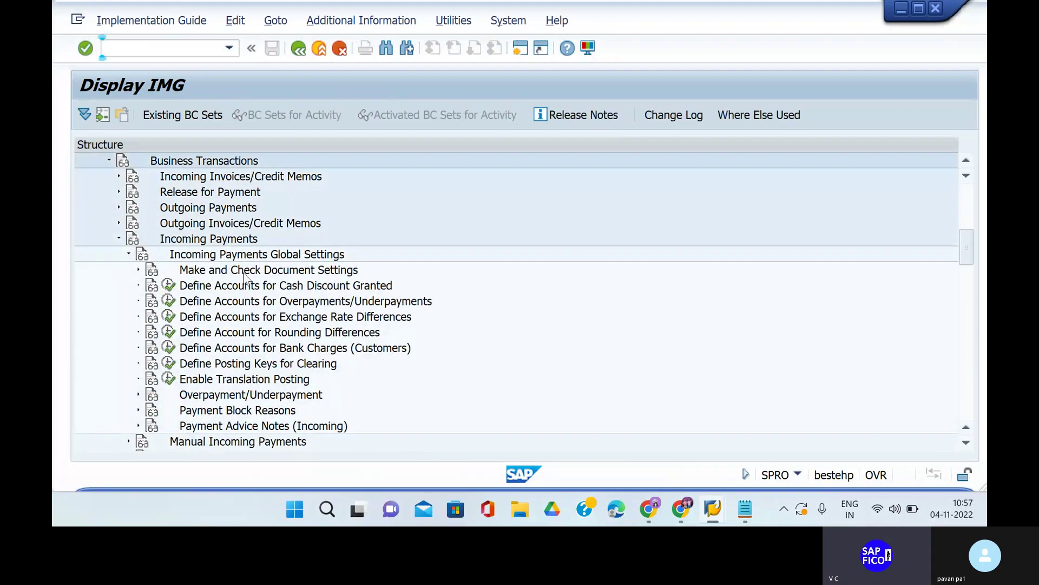
click(168, 348)
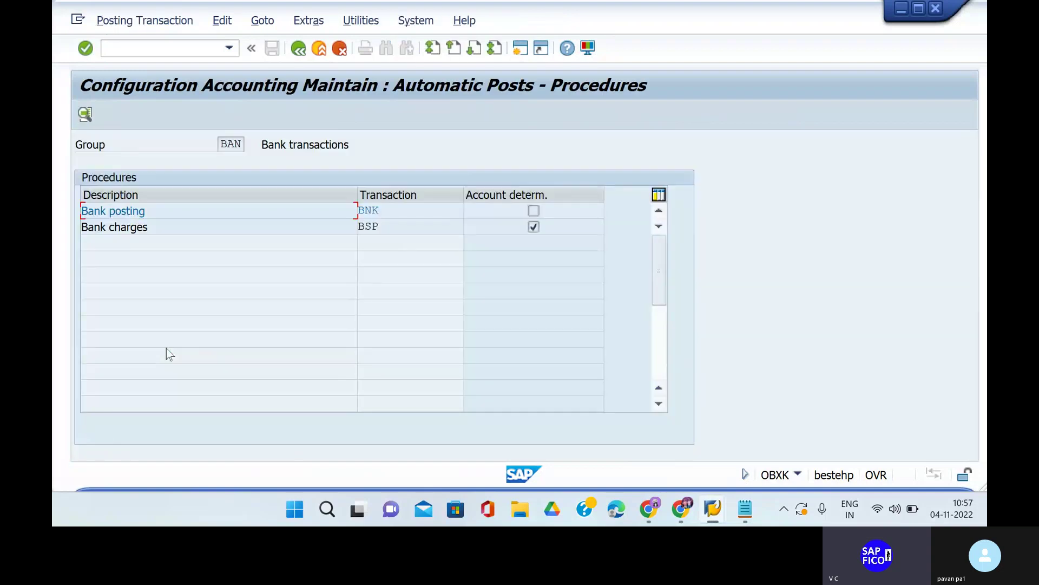
Assign G/L account 400609 to the Bank charges procedure BSP for chart of accounts SHOC.
double_click(395, 231)
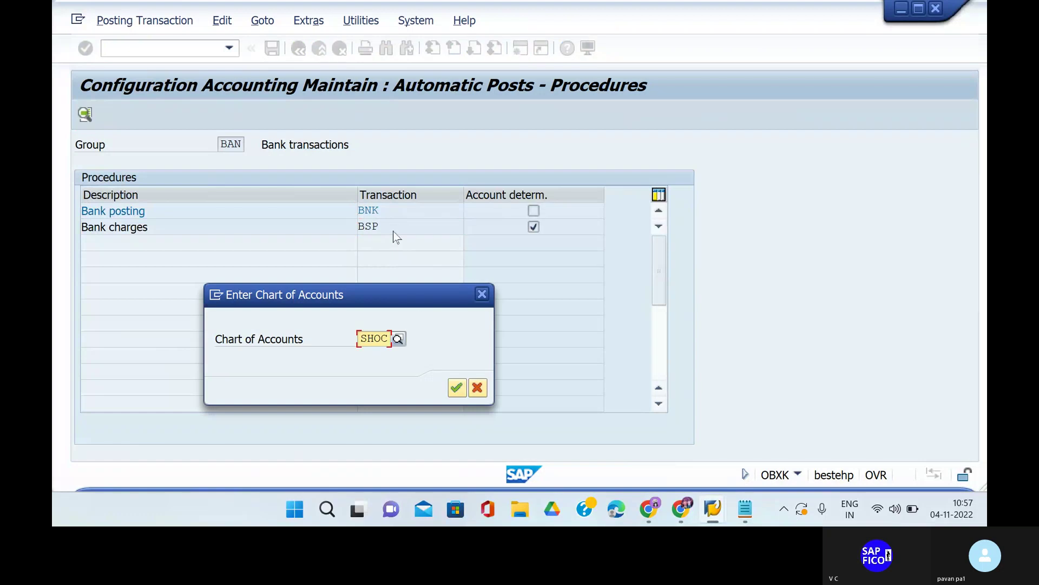
click(457, 388)
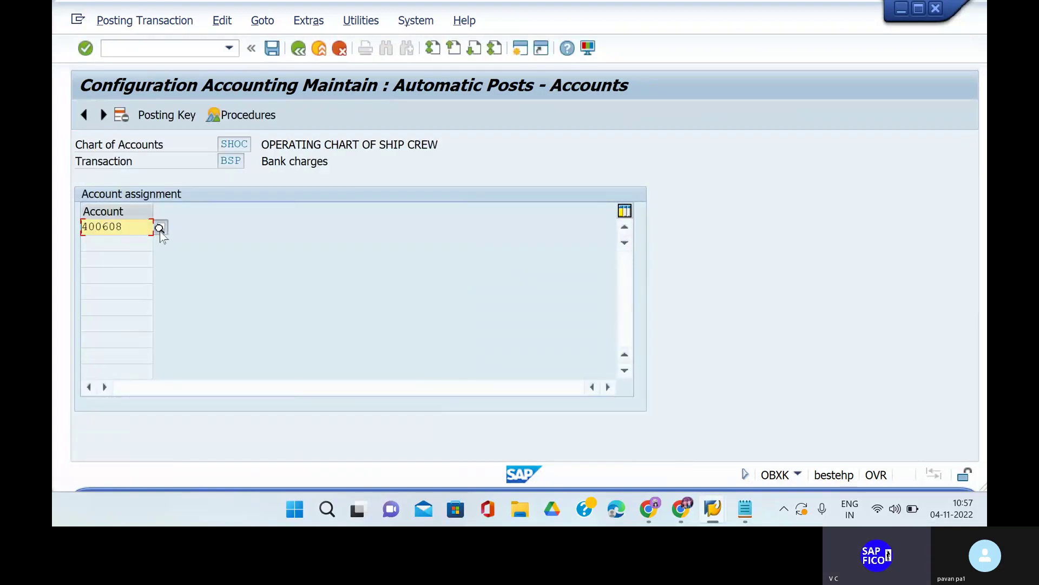
click(161, 230)
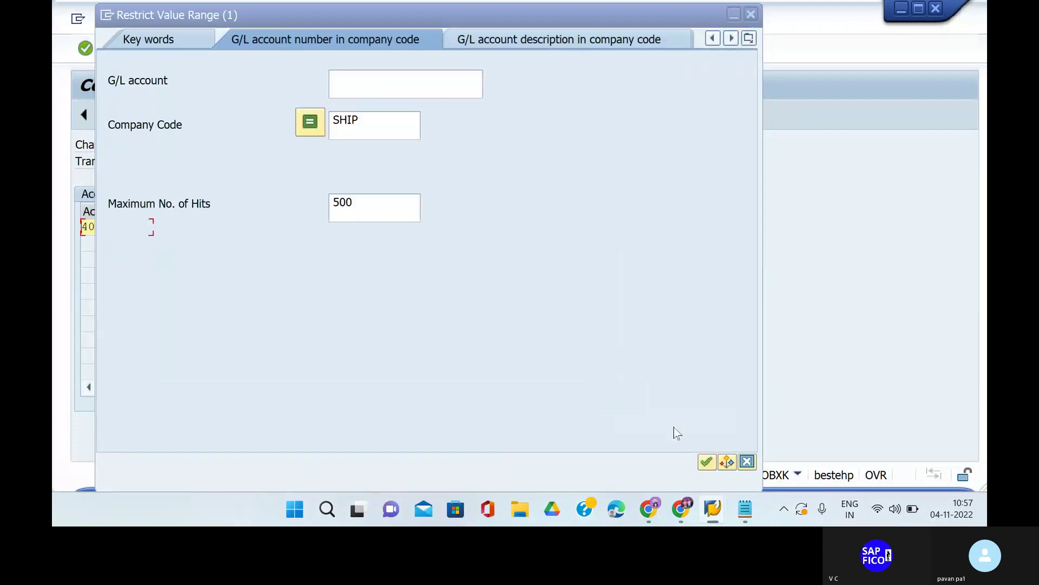
click(707, 461)
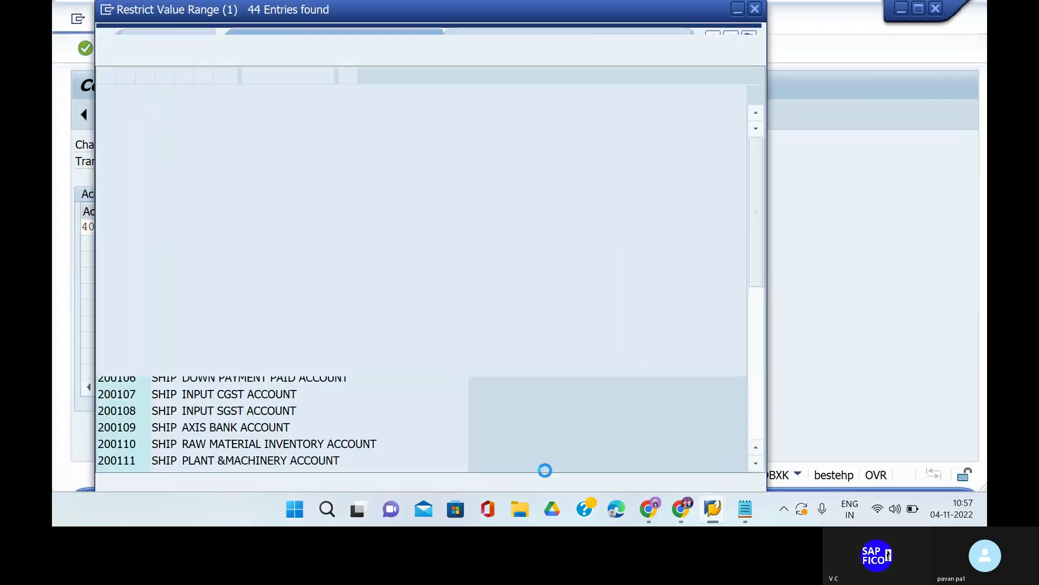
scroll(196, 469, down, 8)
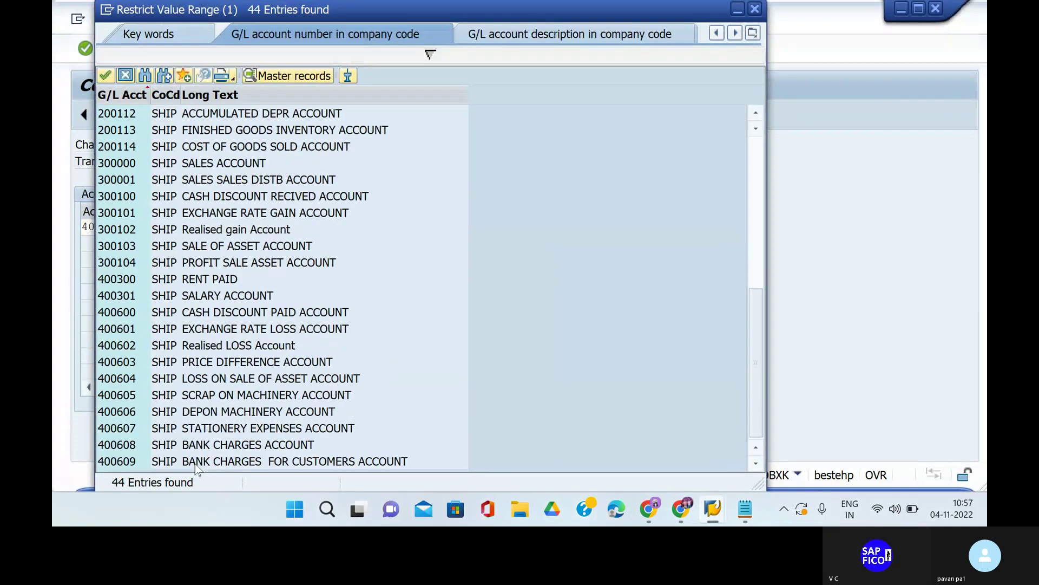
click(157, 465)
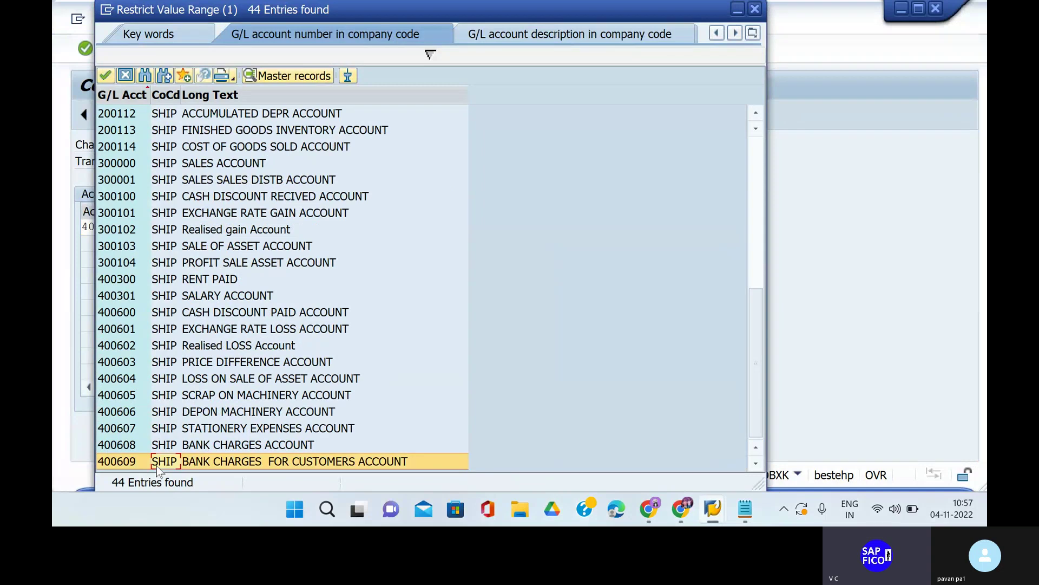
click(105, 76)
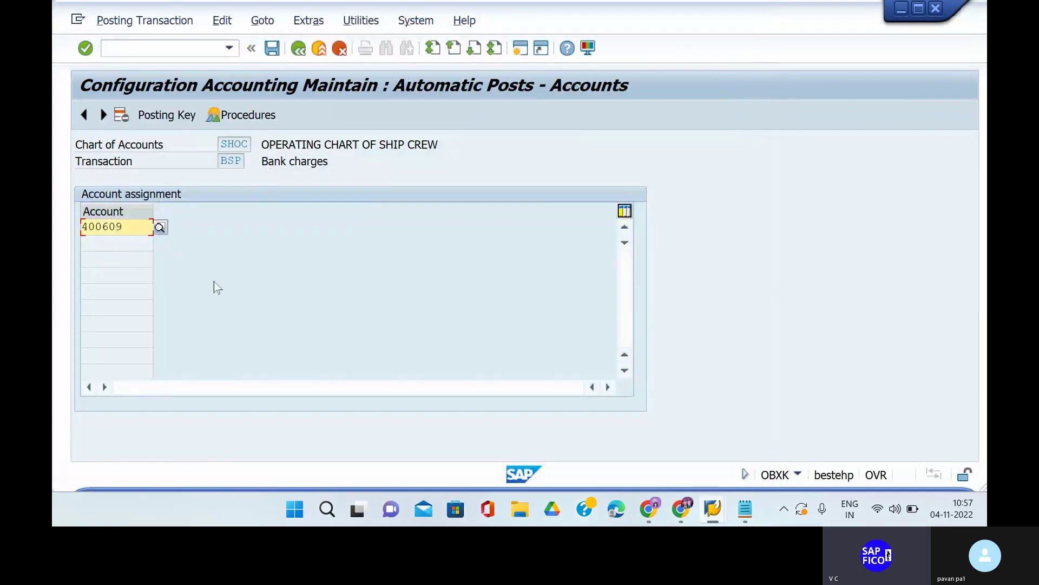
Save the bank charges account assignment under the existing customizing request.
click(272, 54)
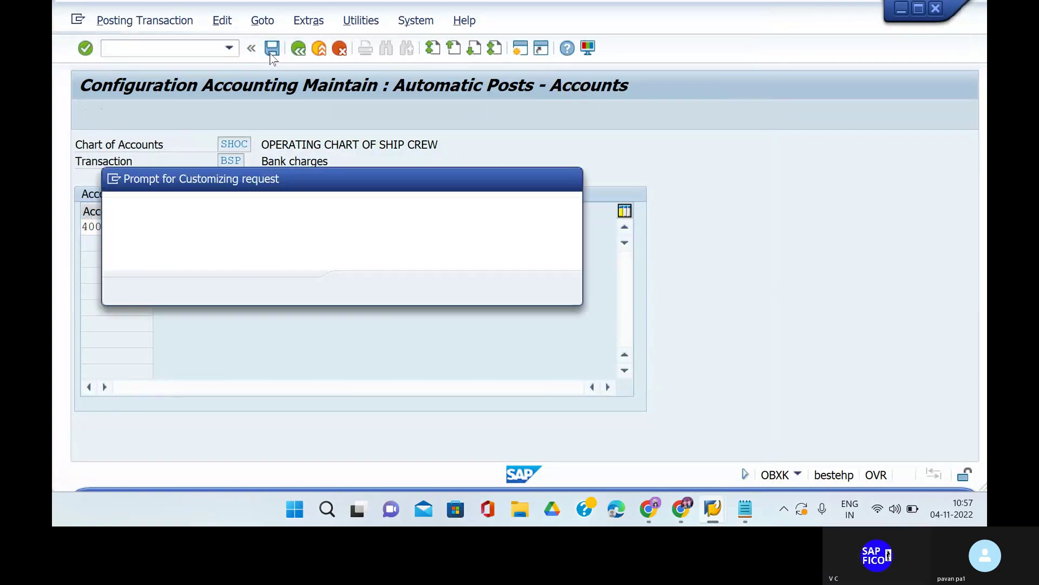
click(357, 289)
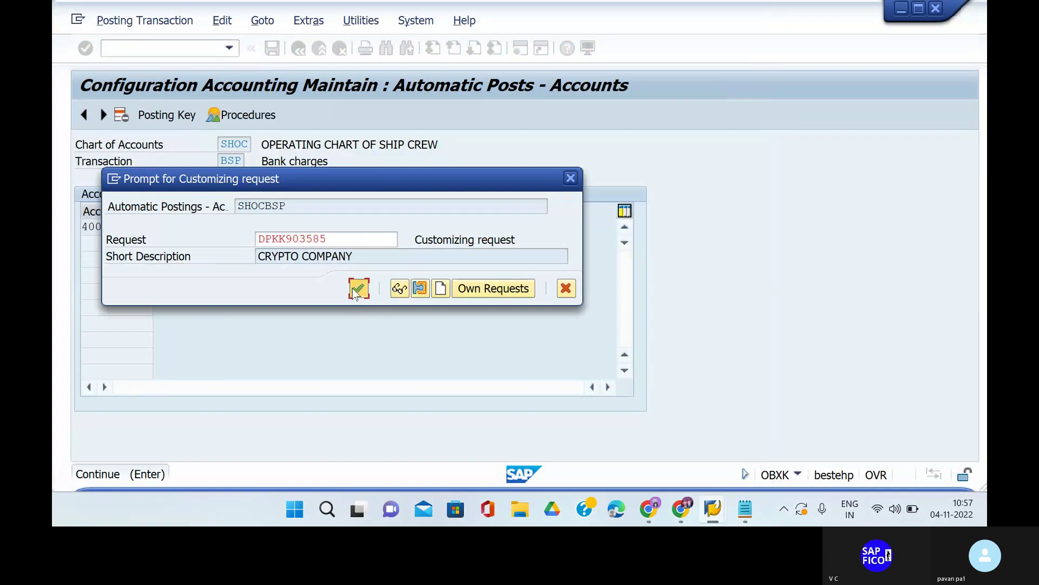
click(169, 48)
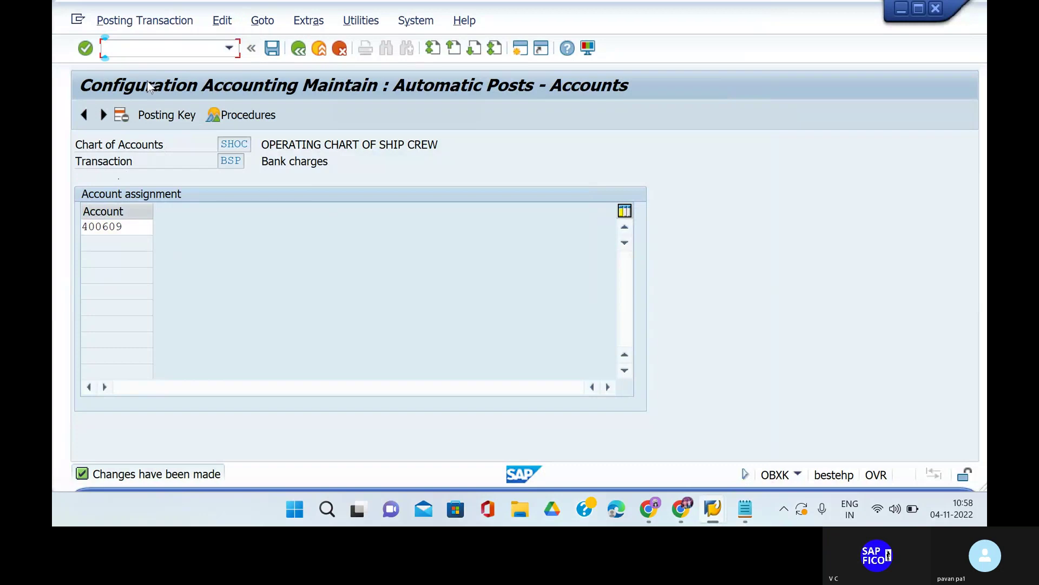
Go to the Bank posting procedure in the procedures list and open Help (F1) on the BSP transaction key.
click(243, 116)
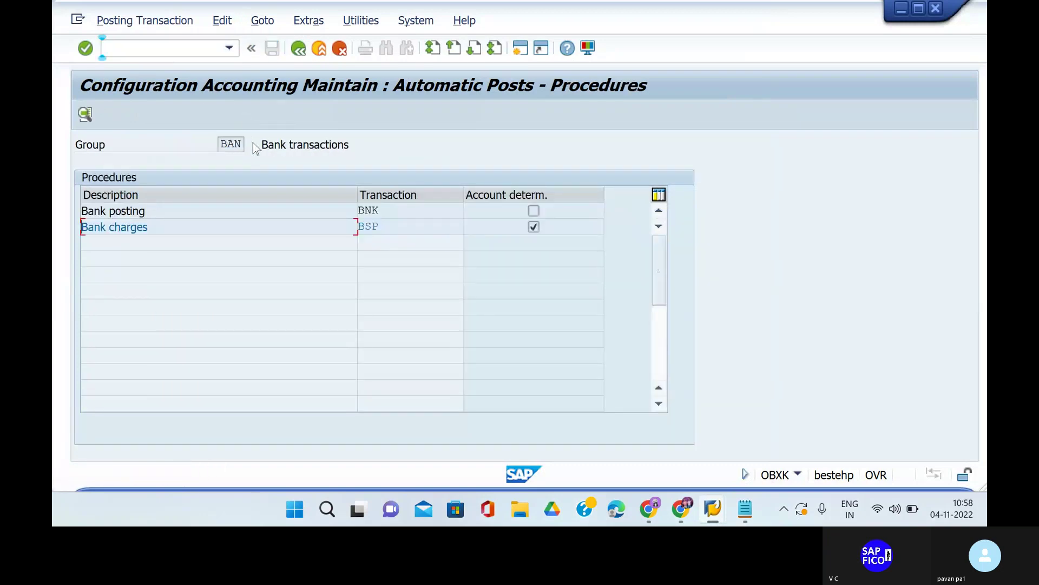
click(224, 216)
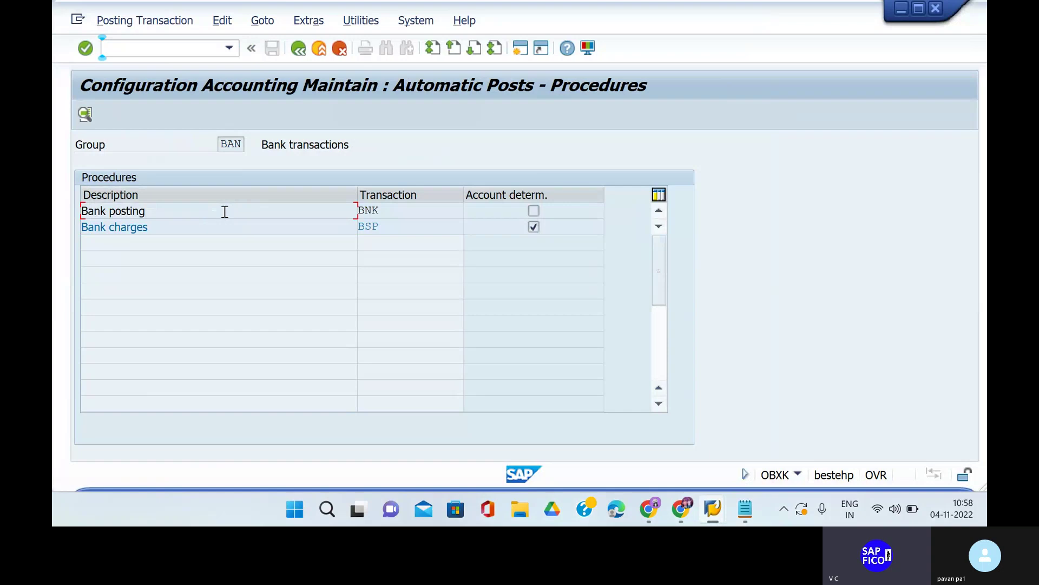
right_click(390, 230)
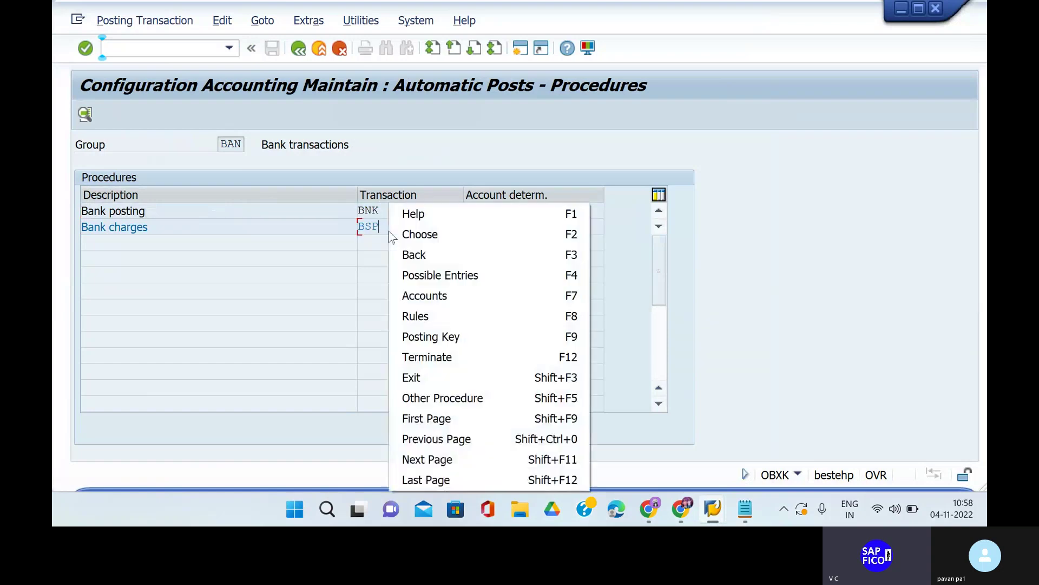
click(413, 216)
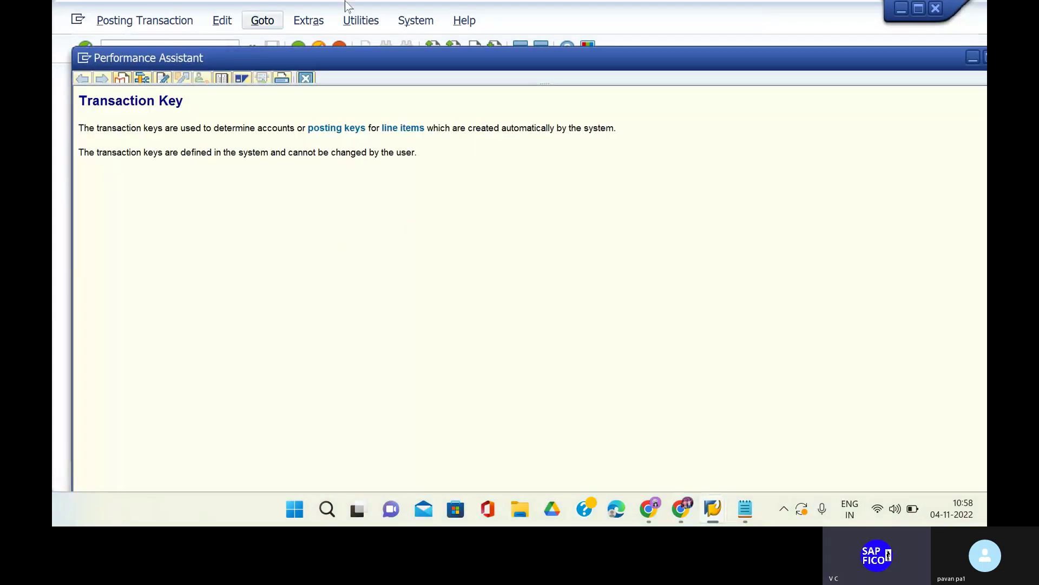
Close the help and start the customer line item display, FBL5N.
key(Escape)
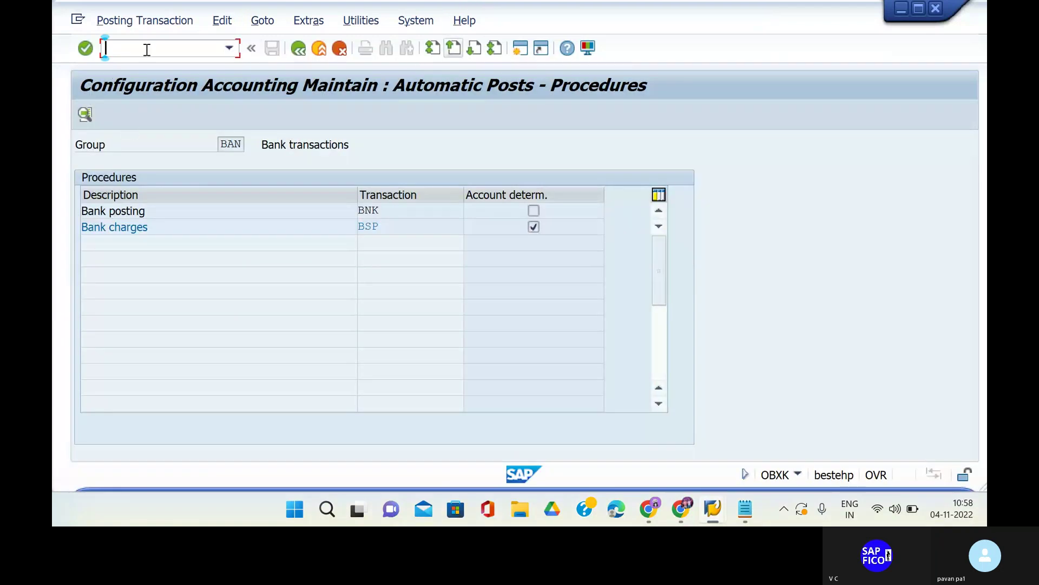
text(/N)
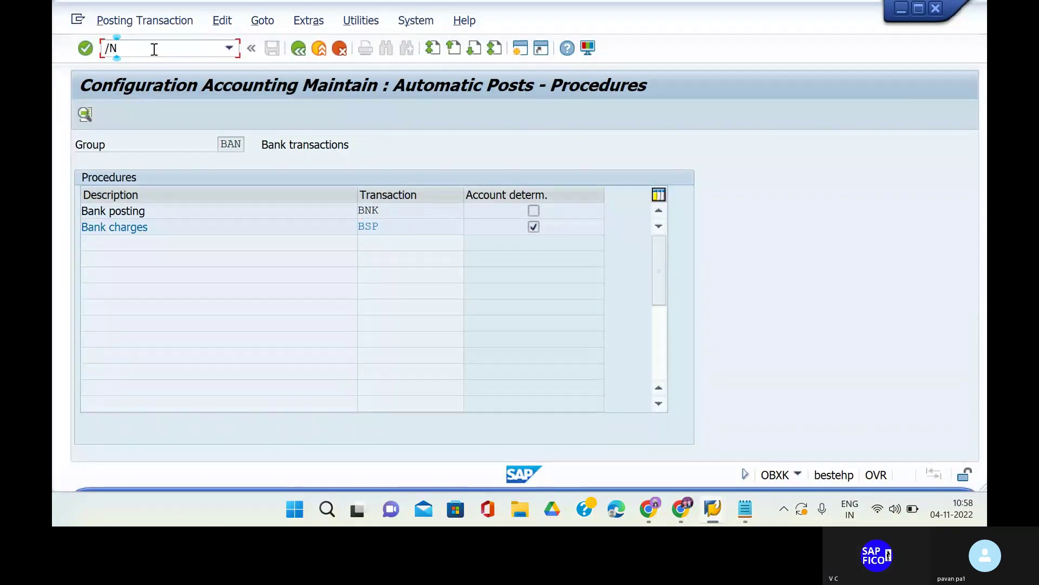
key(Return)
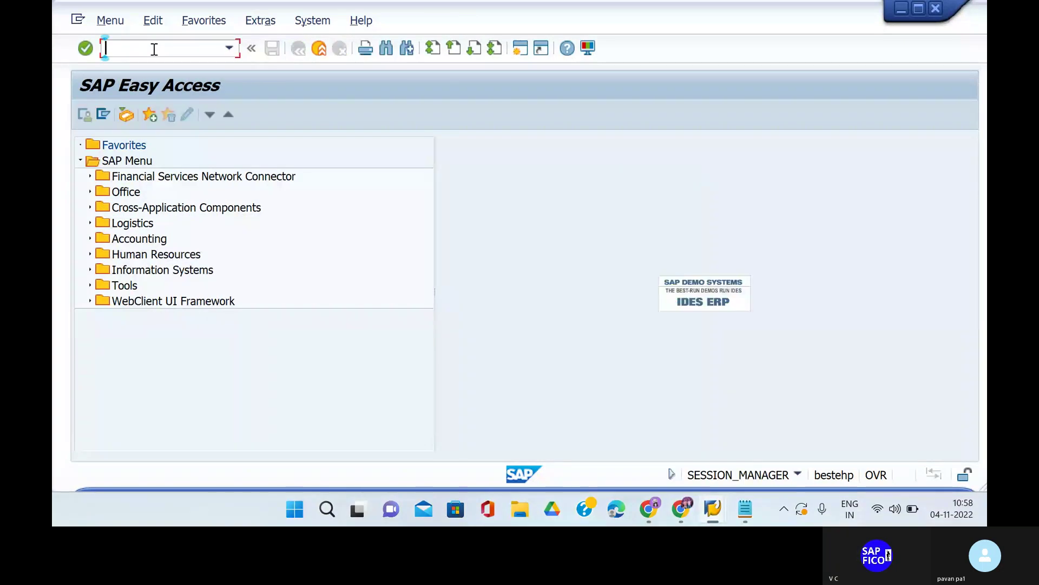
text(FB)
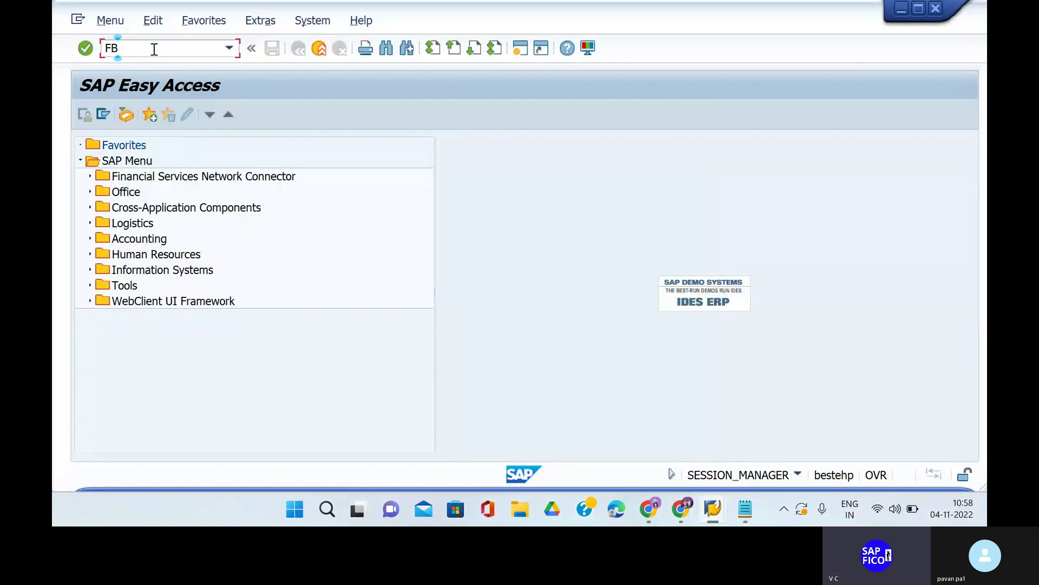
text(L5N)
key(BackSpace)
key(BackSpace)
text(5N)
key(Return)
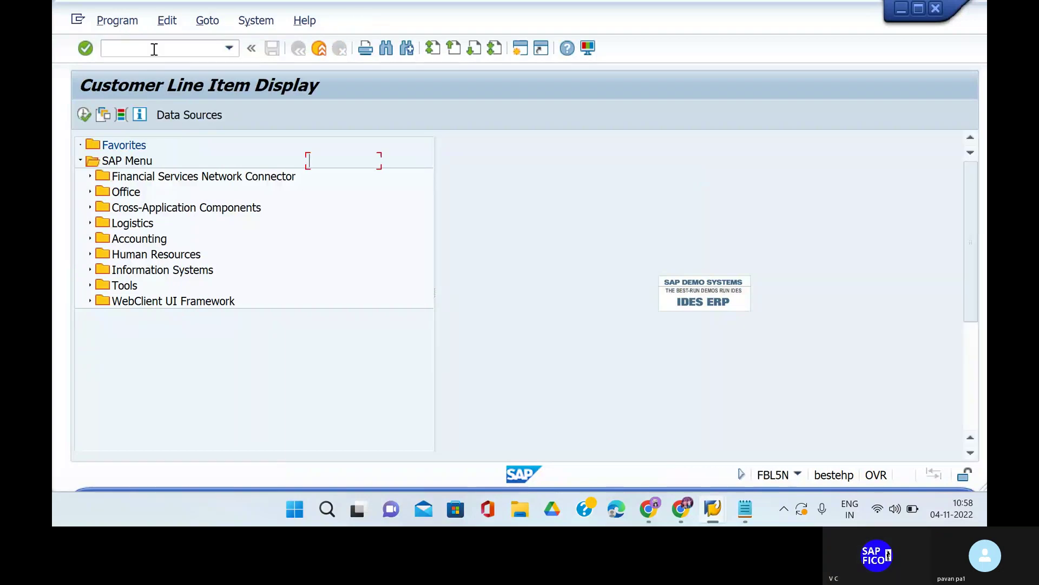
Run the line item report for customer 92, then return to the selection criteria.
text(92)
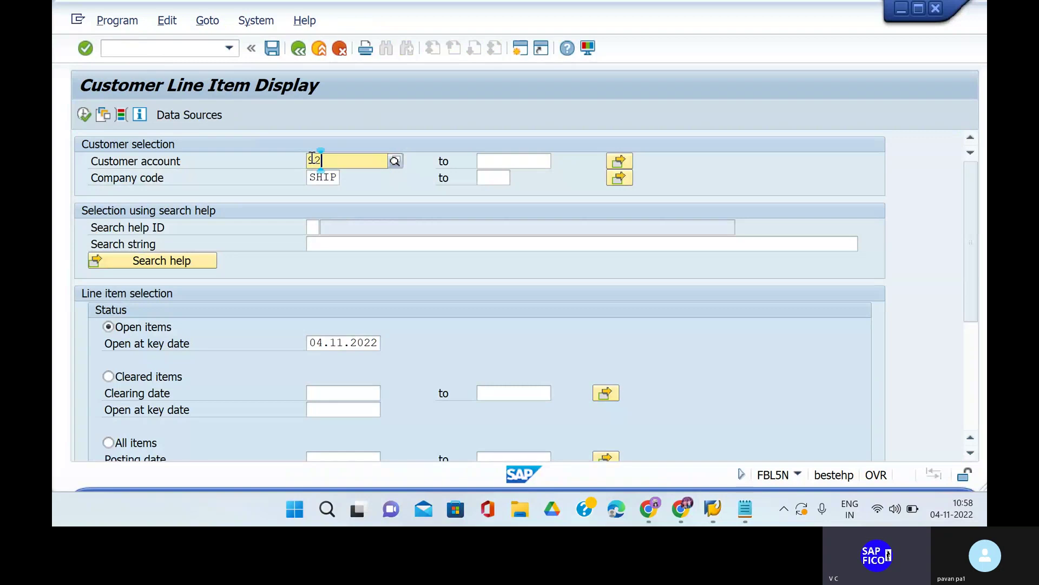
key(F8)
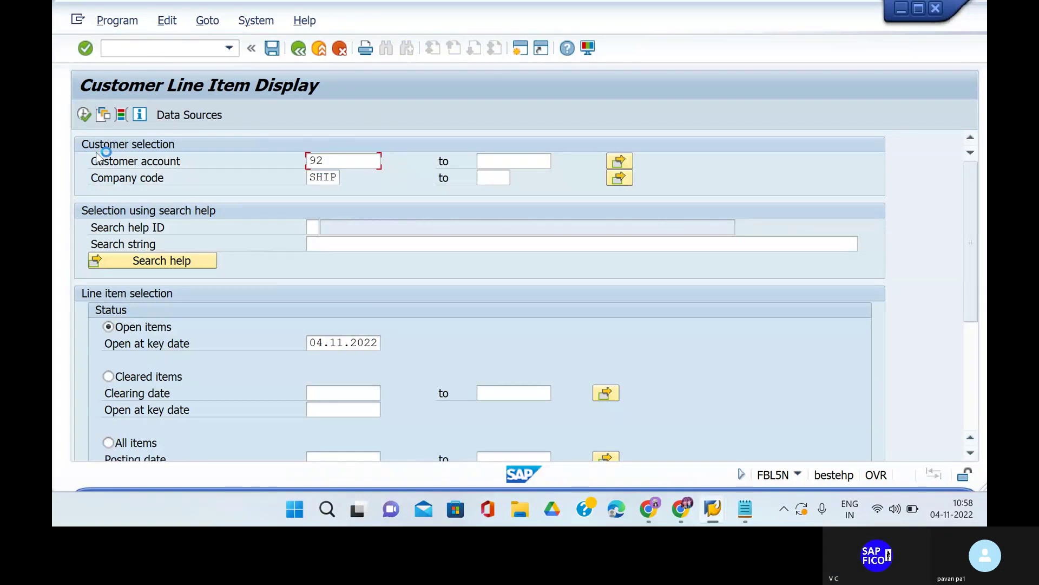
click(84, 115)
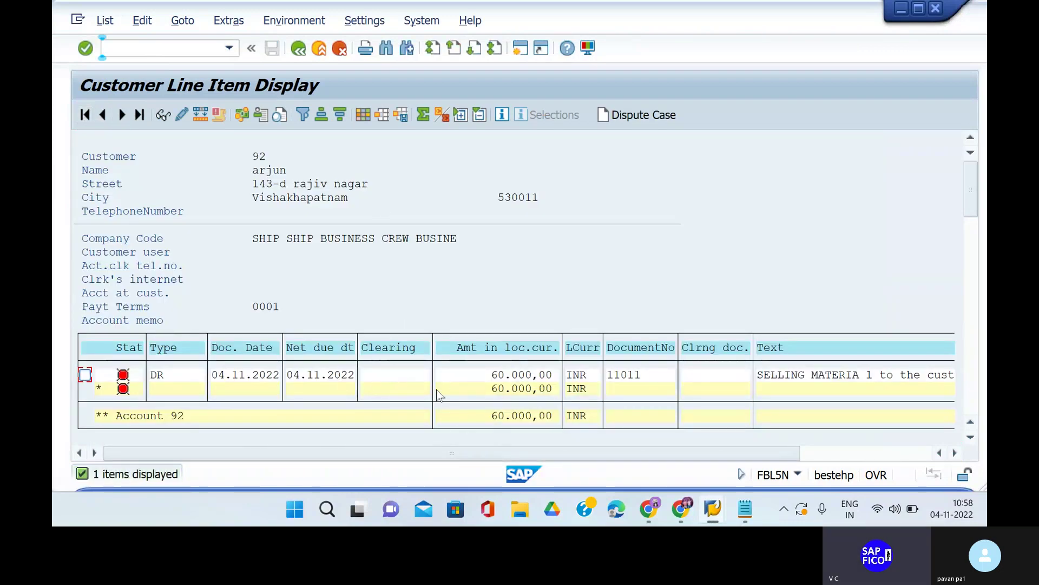
click(300, 57)
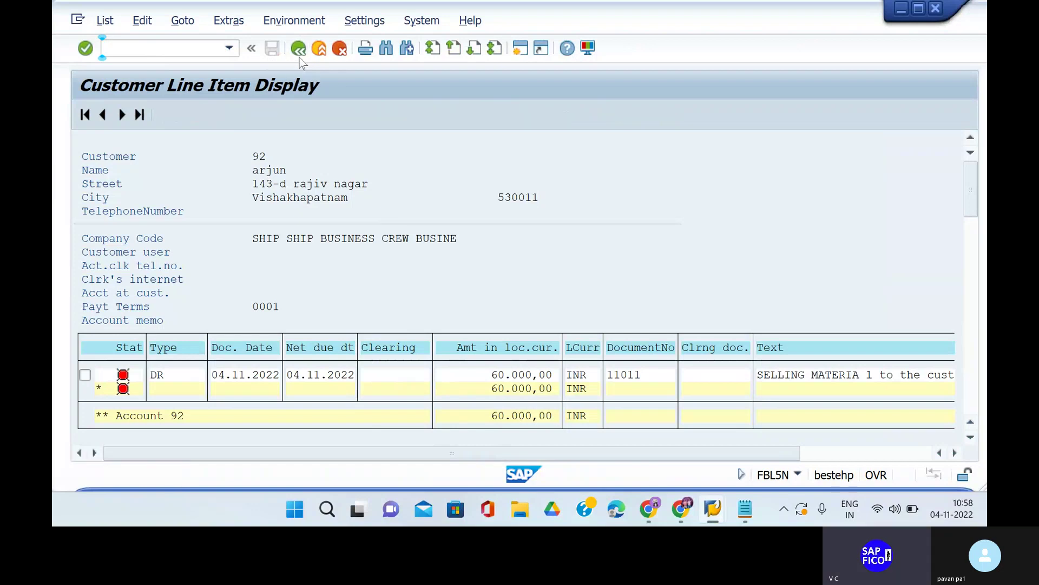
click(299, 57)
click(189, 50)
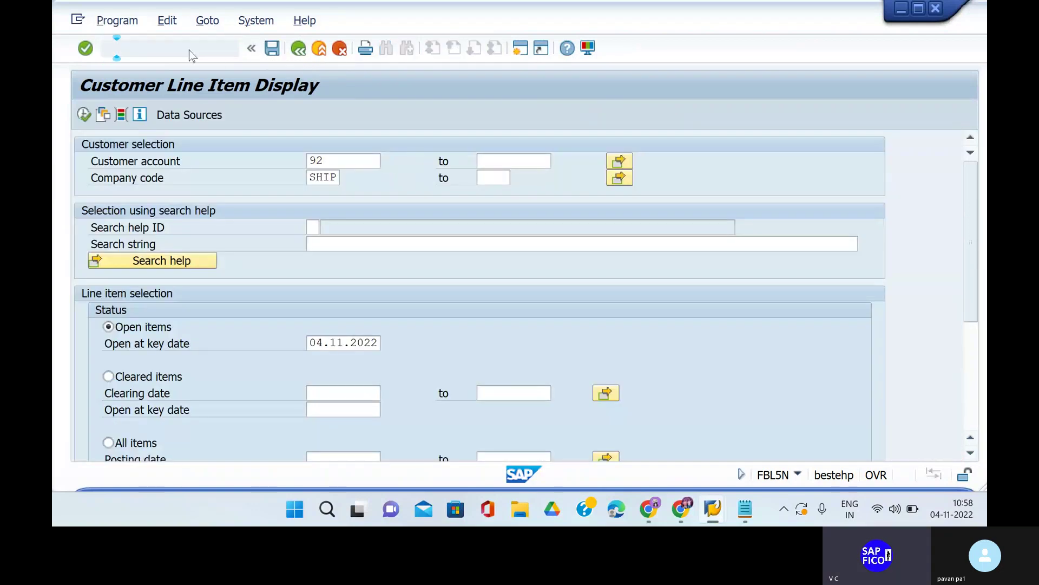
Start an FB70 customer invoice for customer 92 dated 04.11.2022.
key(F3)
text(FB70)
key(Return)
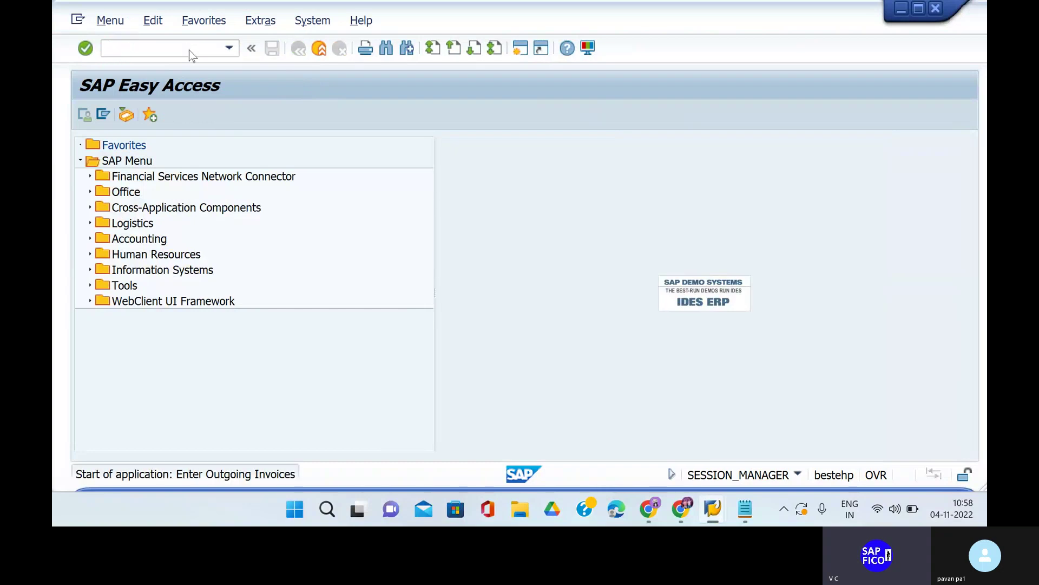
text(92)
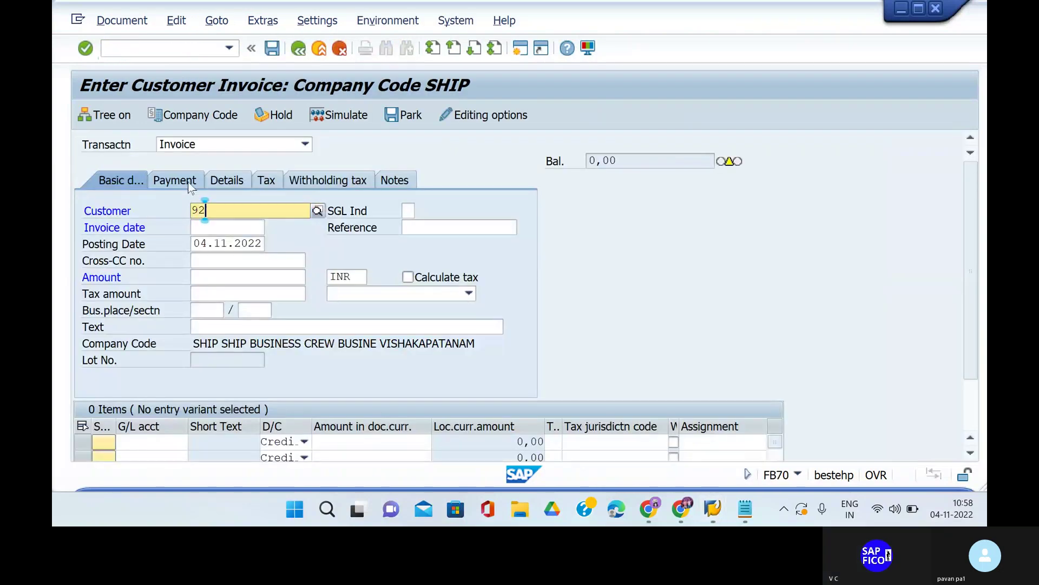
key(Return)
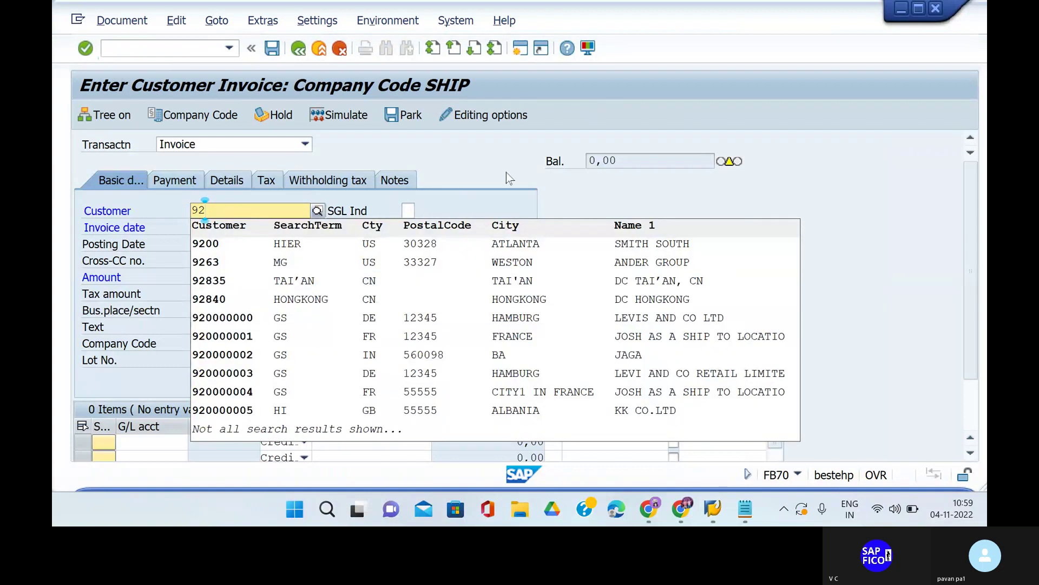
click(512, 177)
click(230, 227)
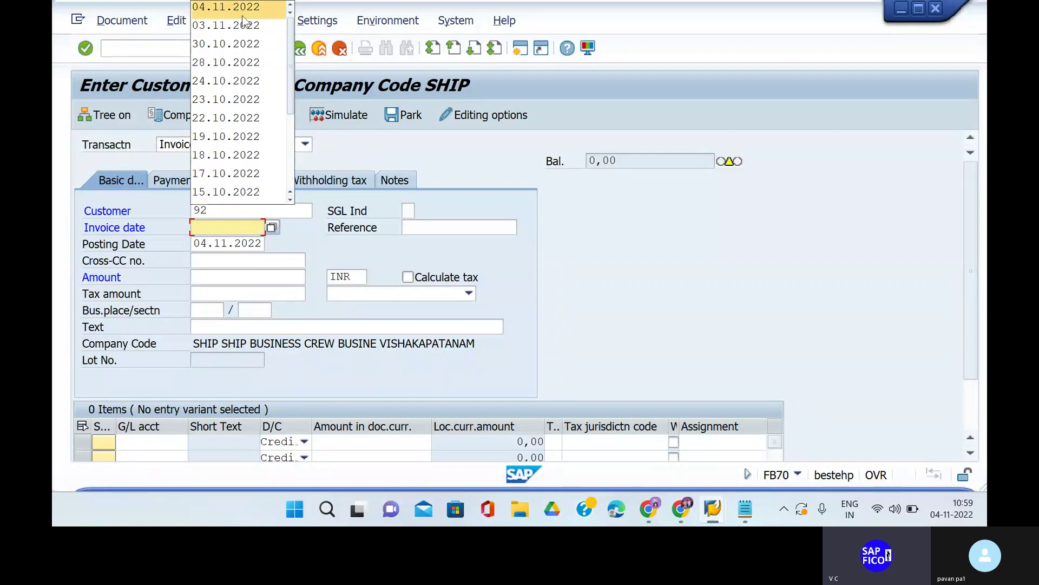
click(226, 7)
Enter invoice amount 40000 with the selling material text, posting 40000 to G/L 300000 SALES ACCOUNT.
click(225, 281)
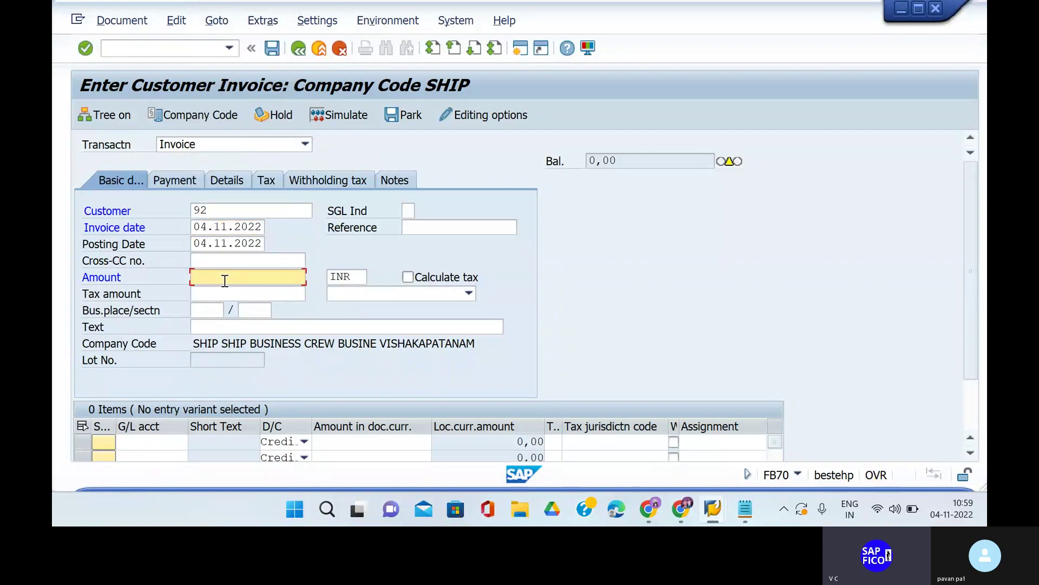
text(4000)
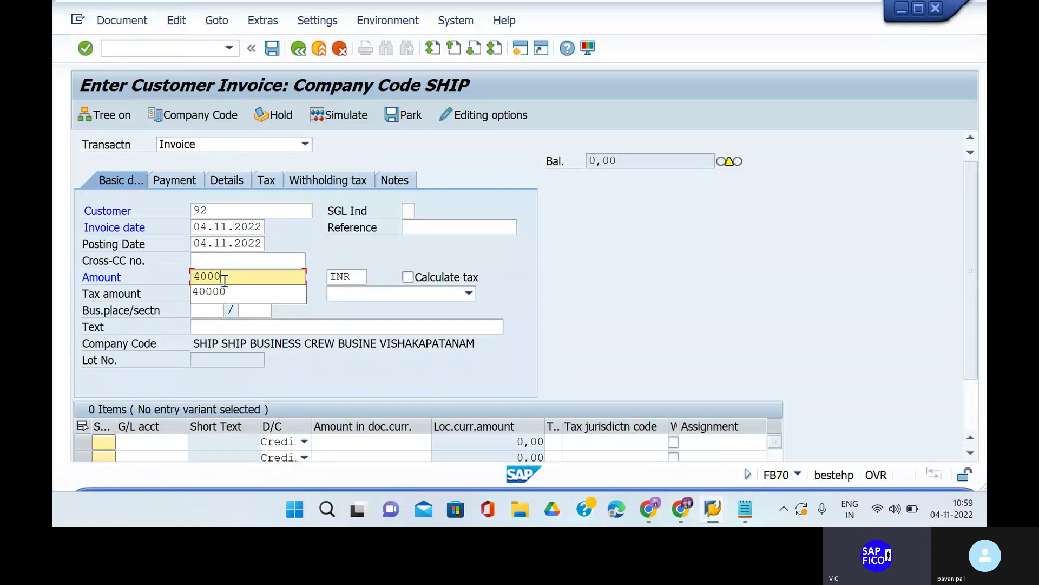
text(0)
click(245, 329)
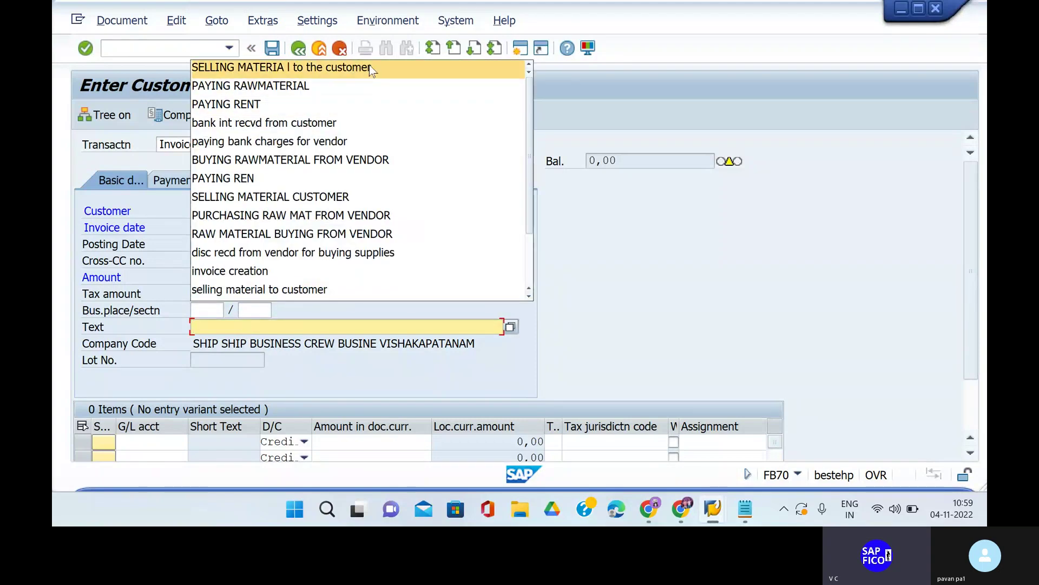
click(369, 66)
click(156, 441)
text(3000)
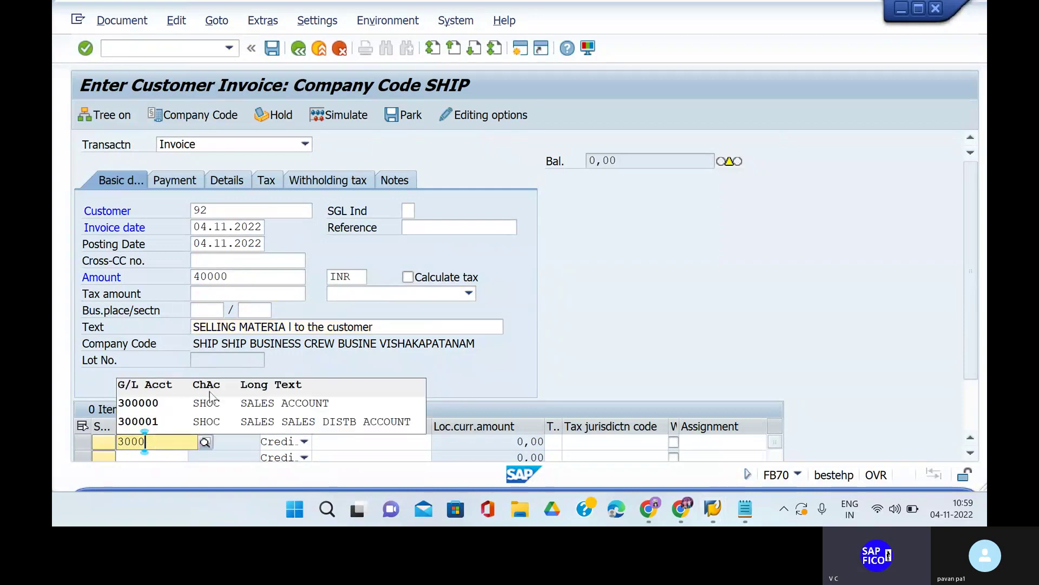
click(210, 403)
click(361, 445)
text(4)
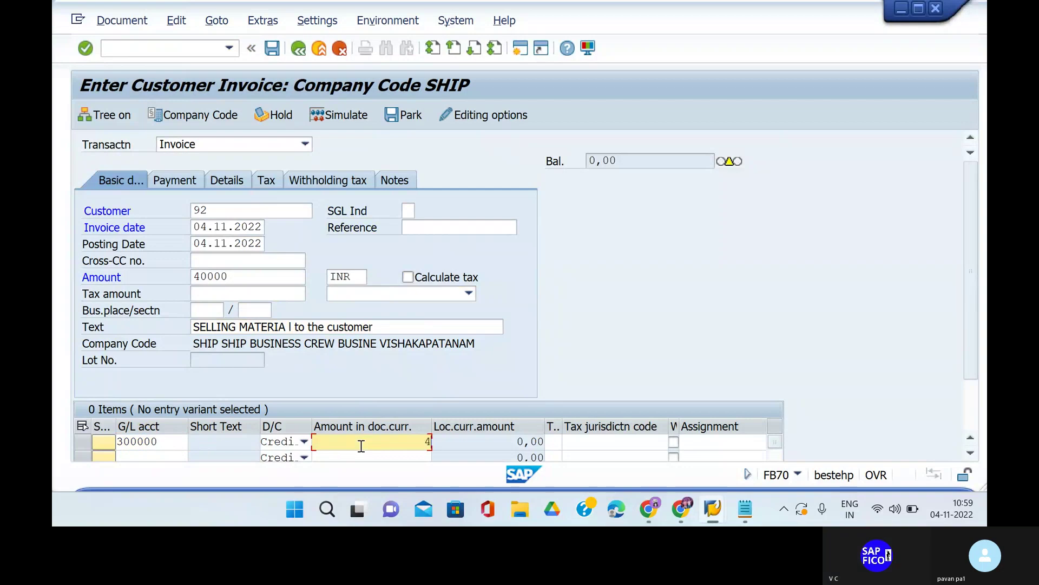
text(0000)
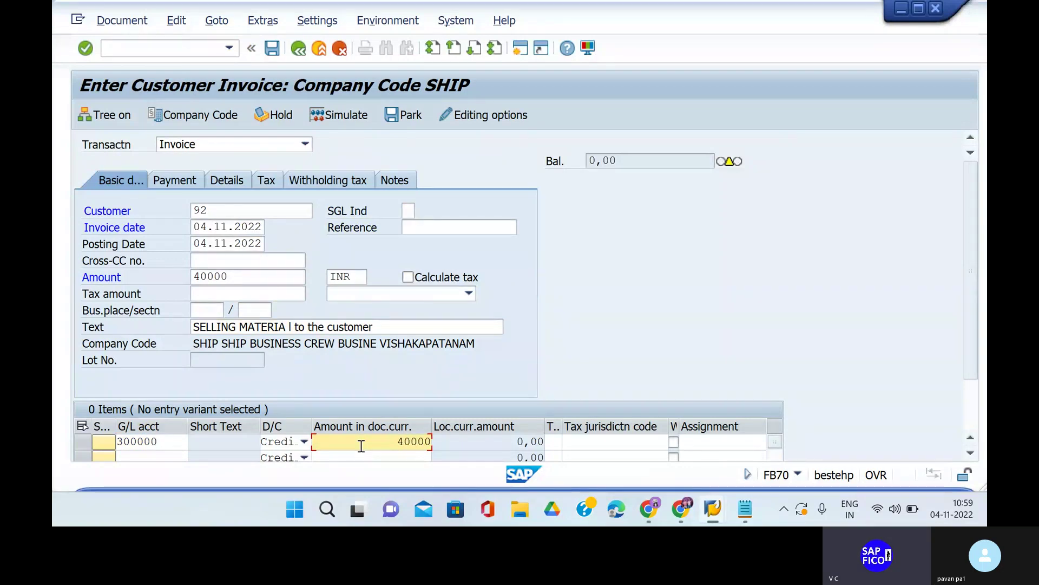
Correct the customer number to 92, simulate the invoice, and post it.
click(233, 212)
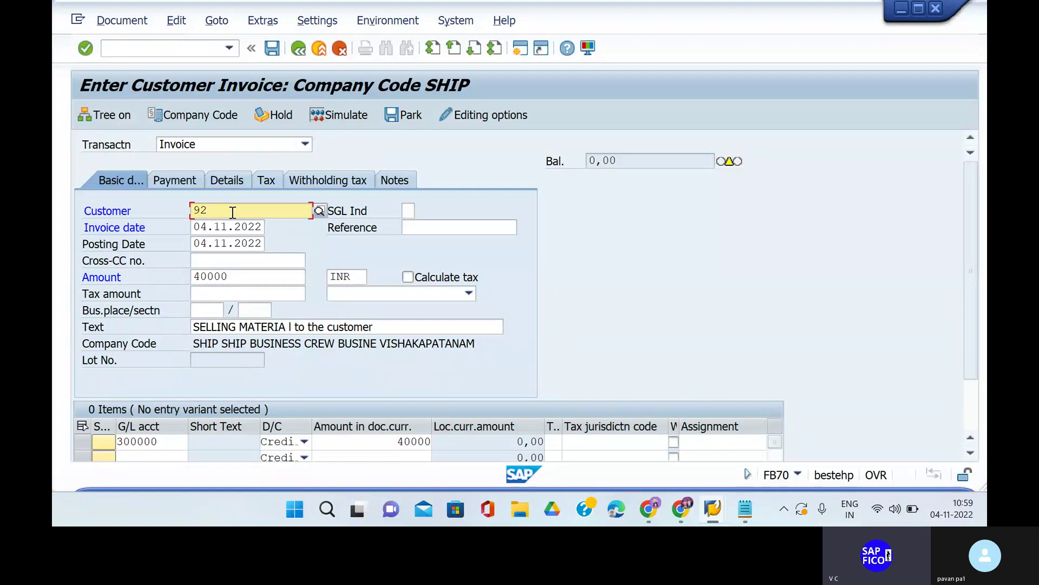
key(BackSpace)
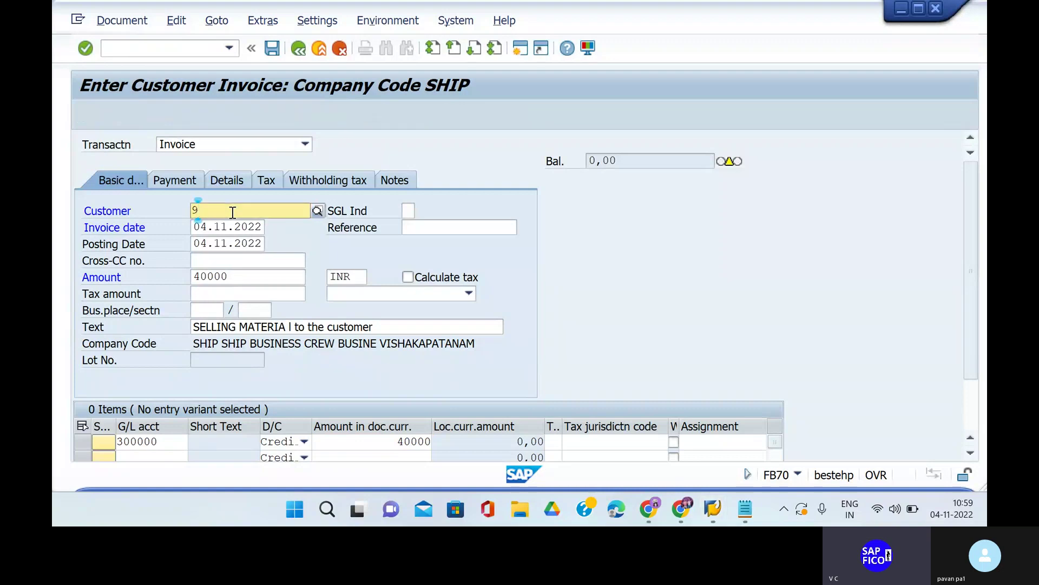
text(1)
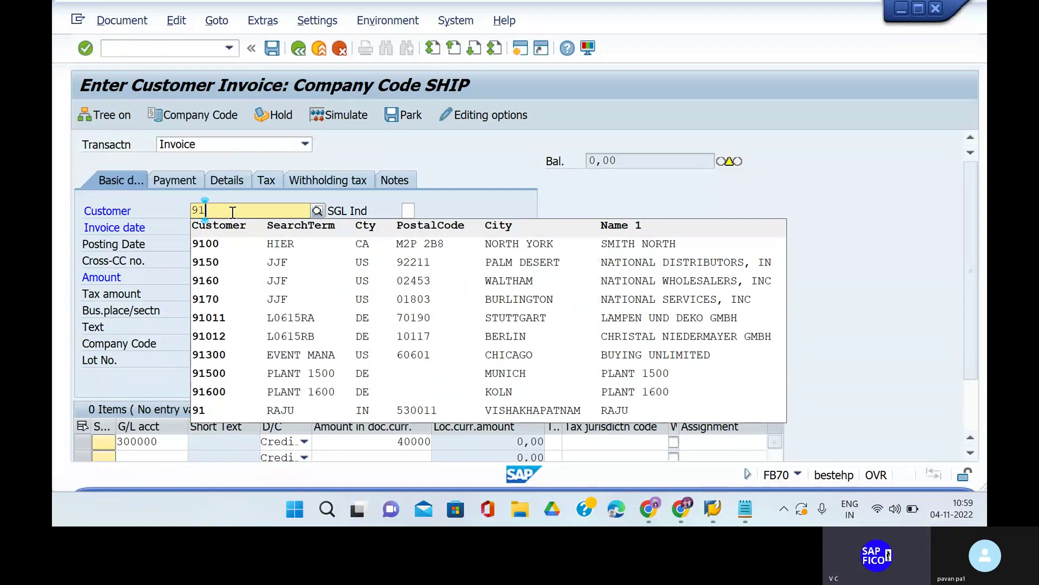
key(BackSpace)
text(2)
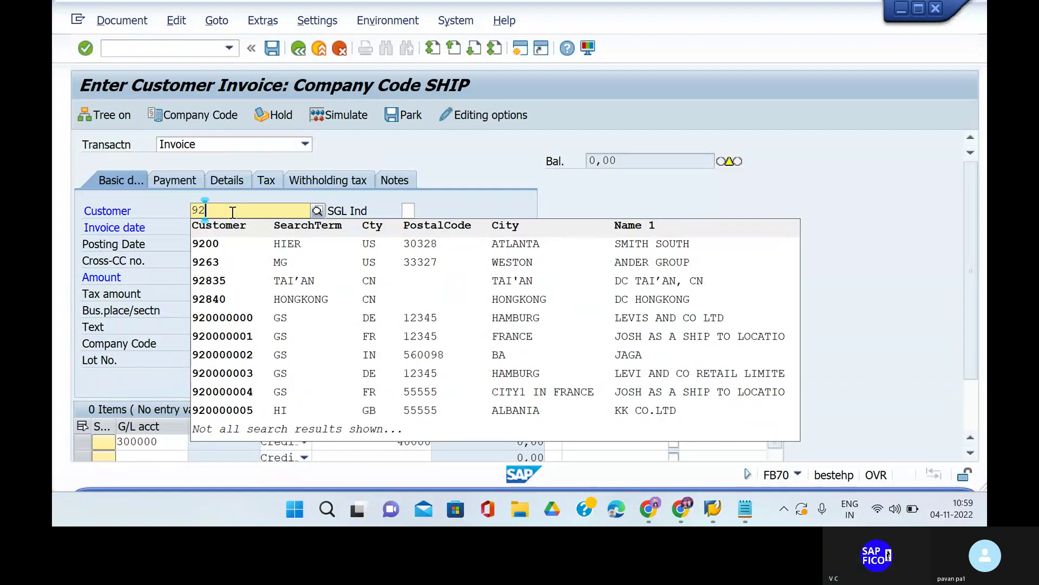
key(Return)
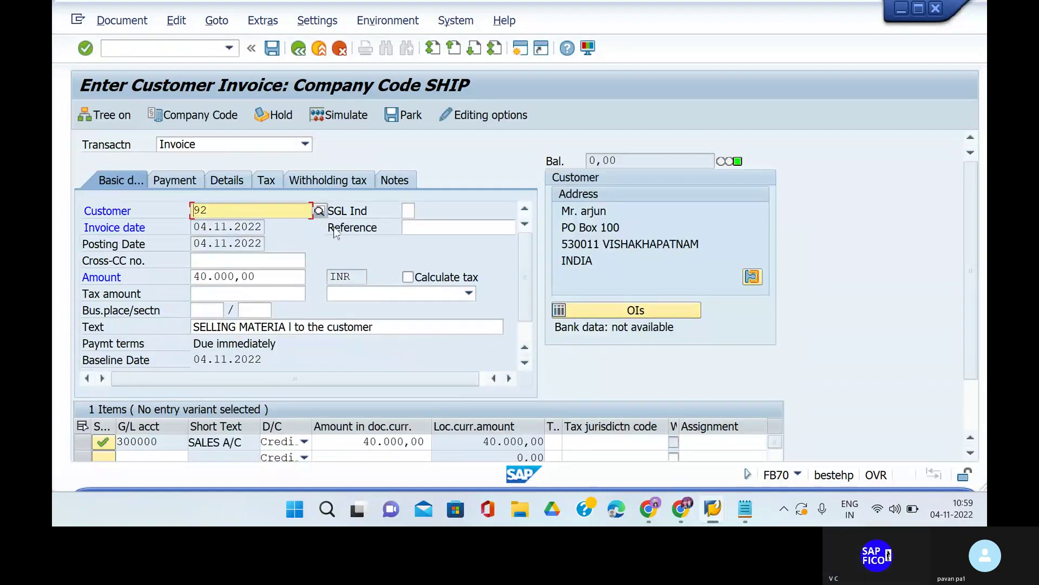
click(352, 118)
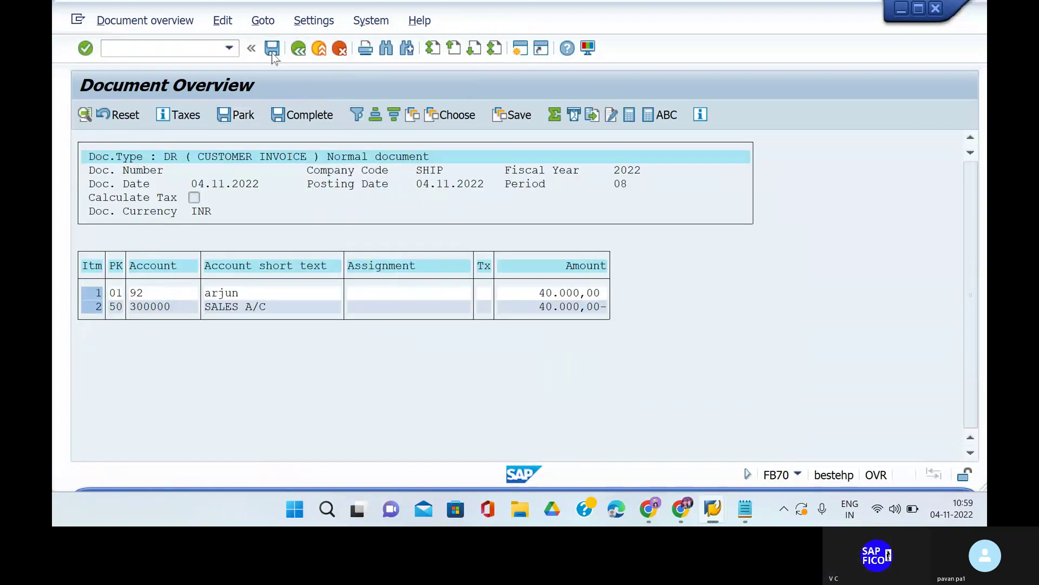
click(271, 50)
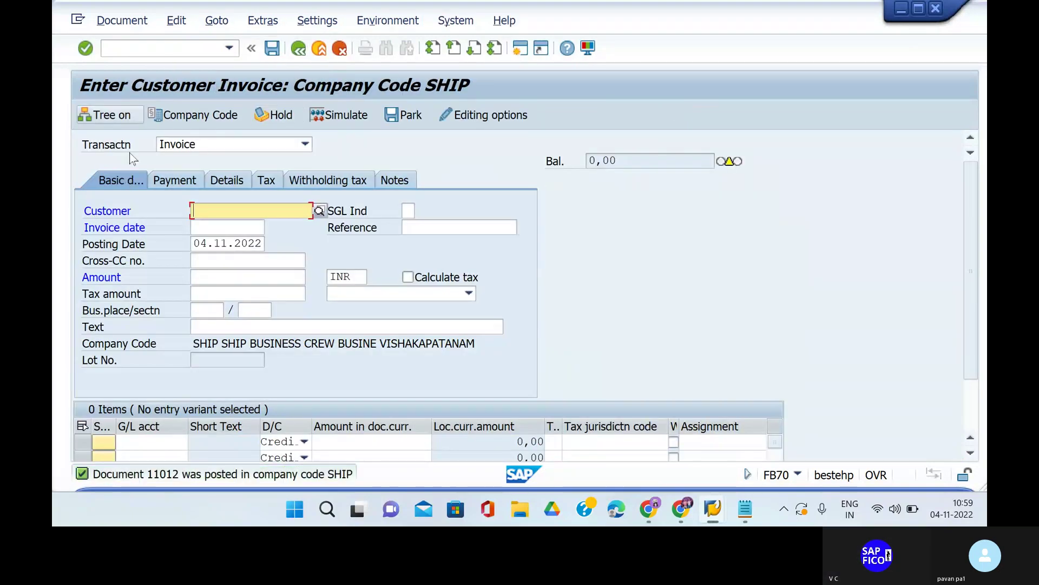
List customer 92's open items in FBL5N: documents 11011 and 11012 totalling 100,000 INR.
click(158, 48)
text(/N)
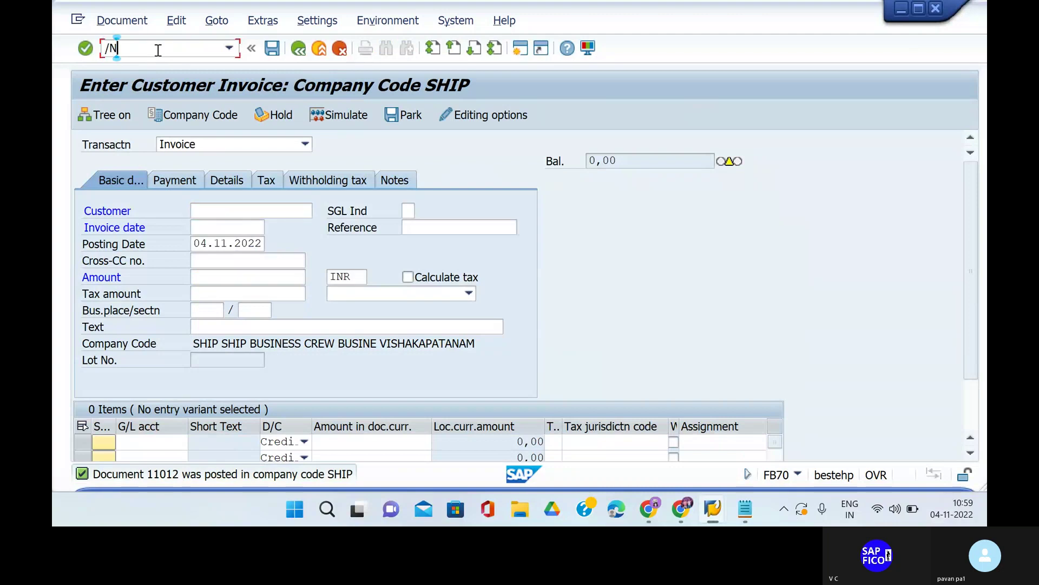
text(FBL5N)
key(Return)
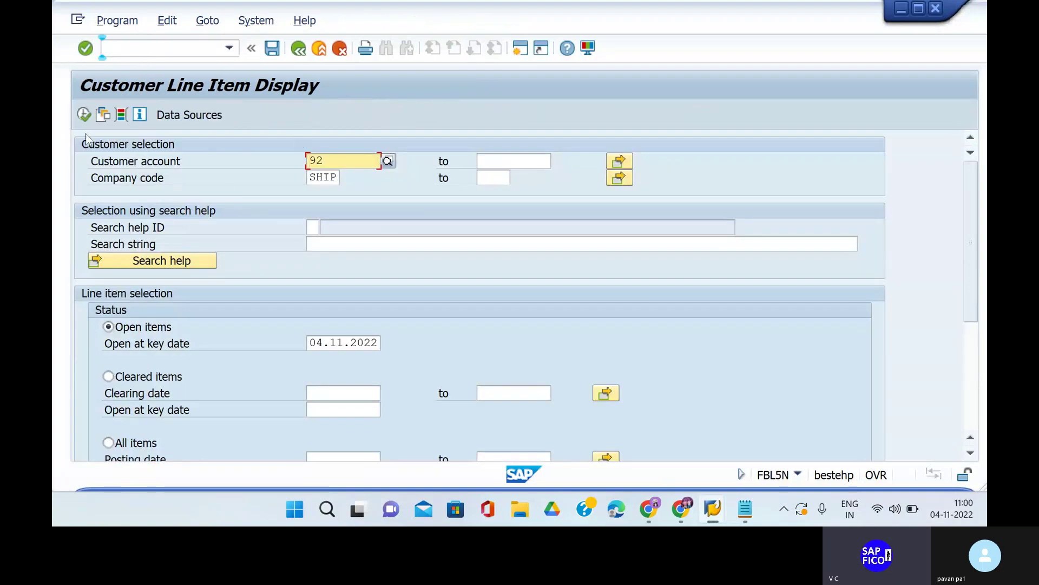
click(85, 116)
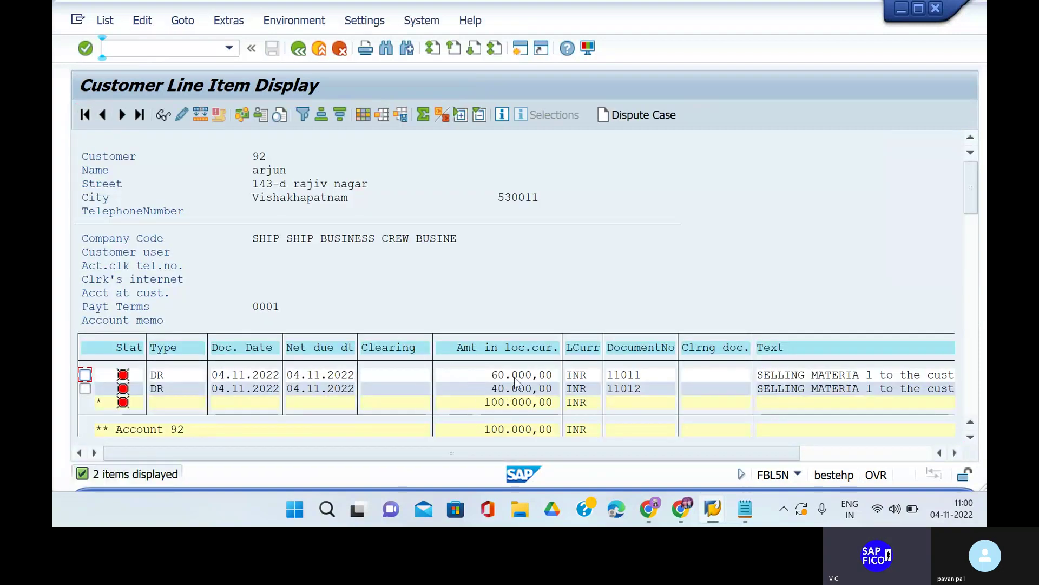
Return to the SAP Easy Access menu with /n.
click(181, 49)
text(/n)
key(Return)
text(F)
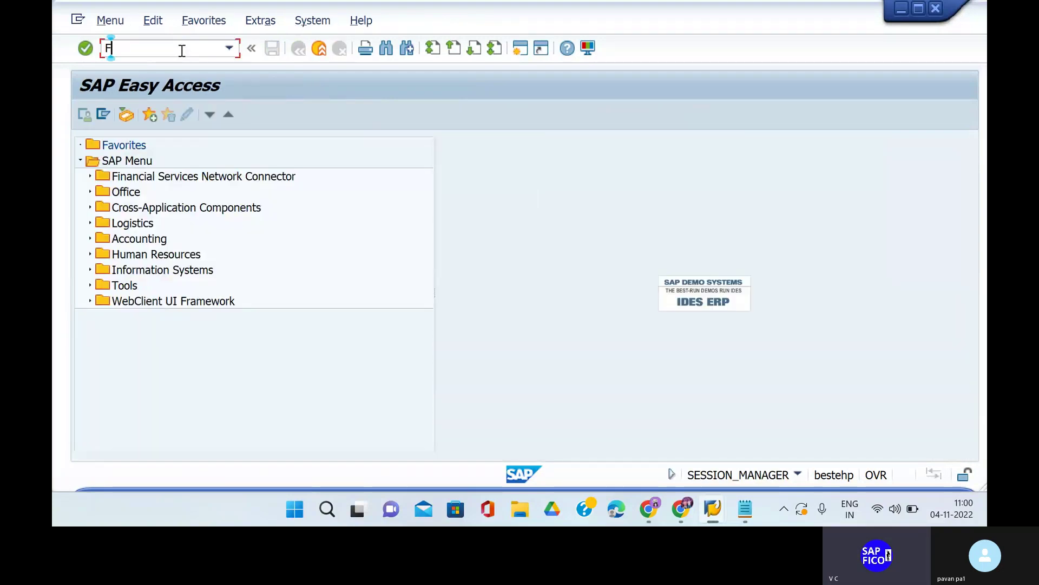
key(BackSpace)
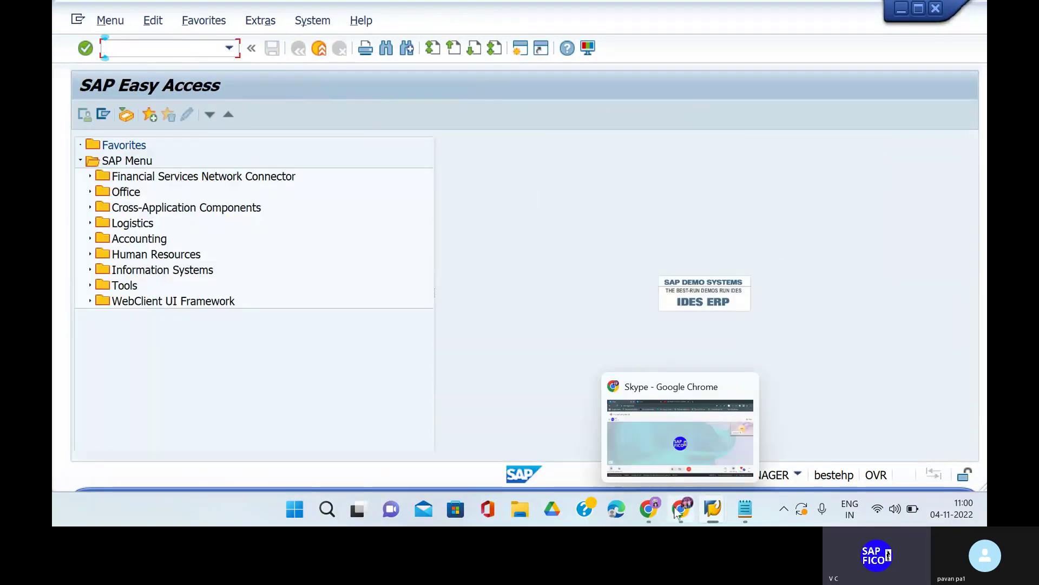
Bring up Google's calculator in a Chrome tab.
click(647, 511)
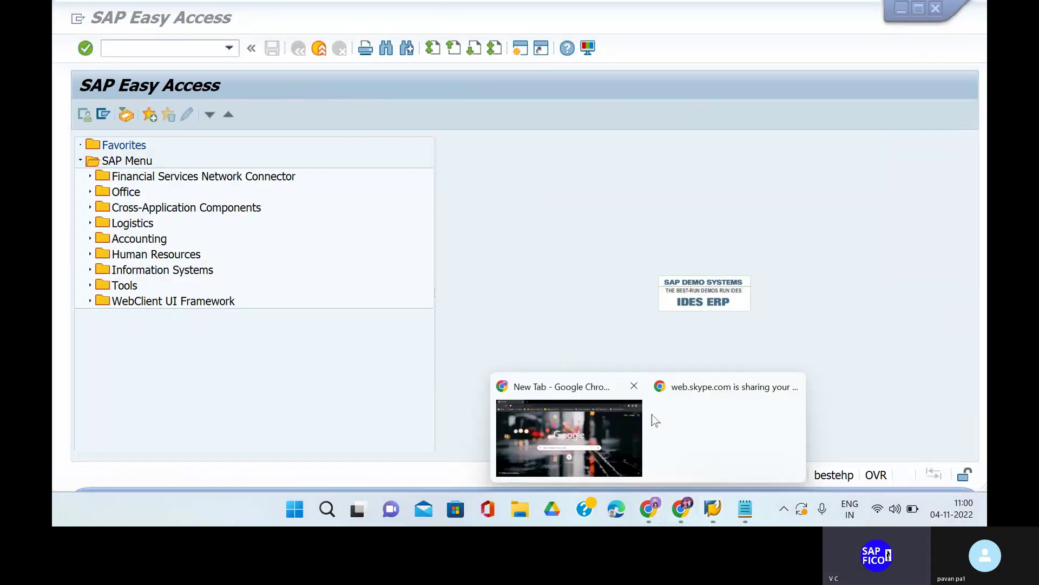
click(612, 407)
click(255, 38)
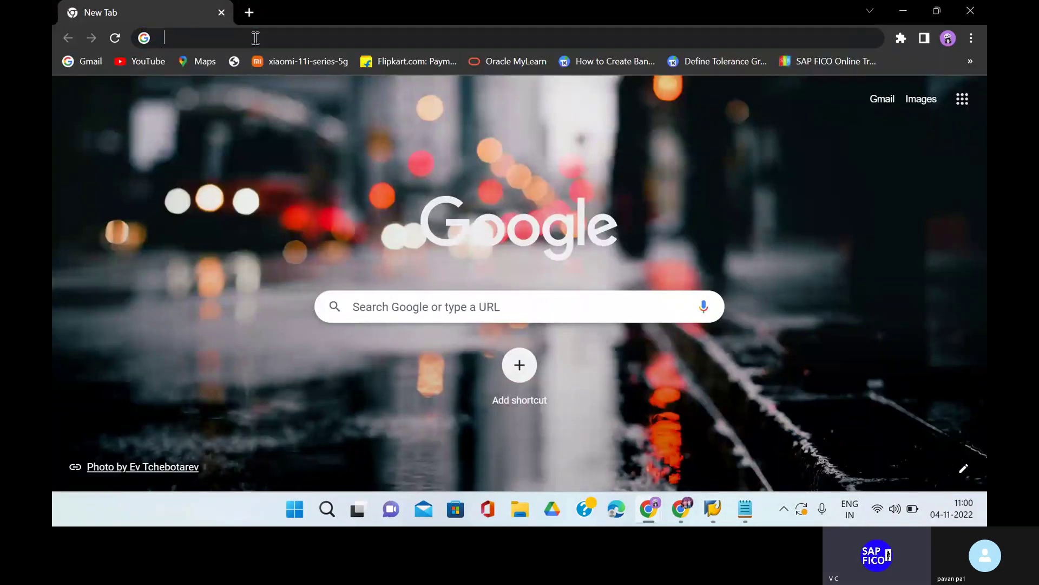
text(CAL)
click(230, 89)
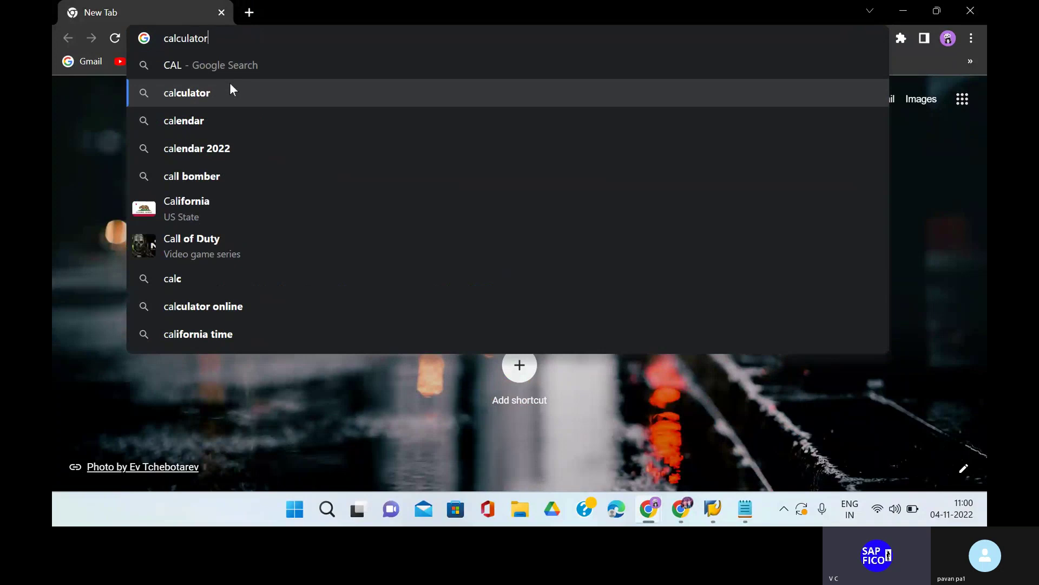
Enter 100000 × .25 on the calculator.
click(368, 357)
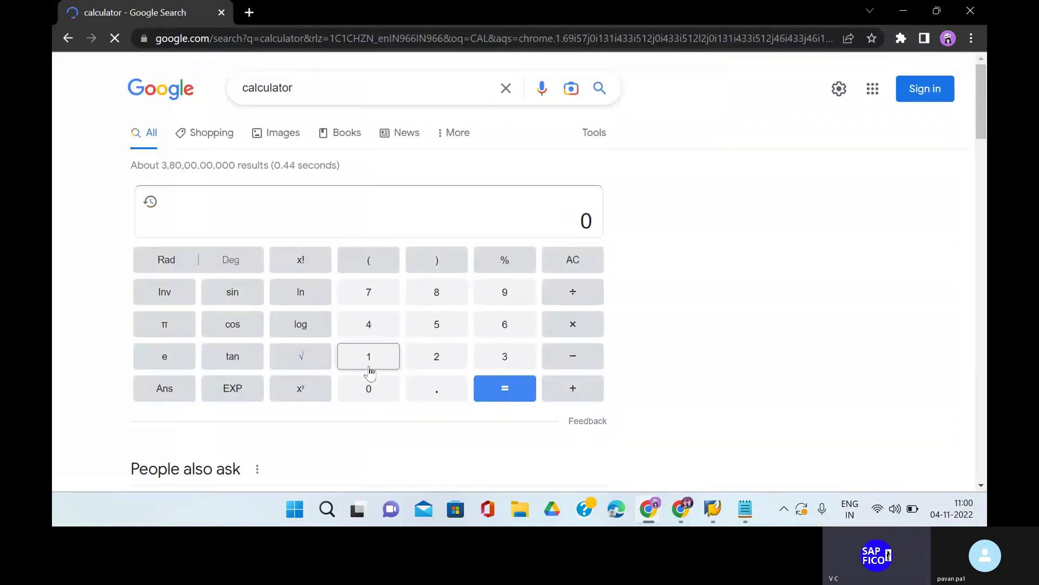
click(367, 389)
click(367, 388)
click(367, 389)
click(367, 389)
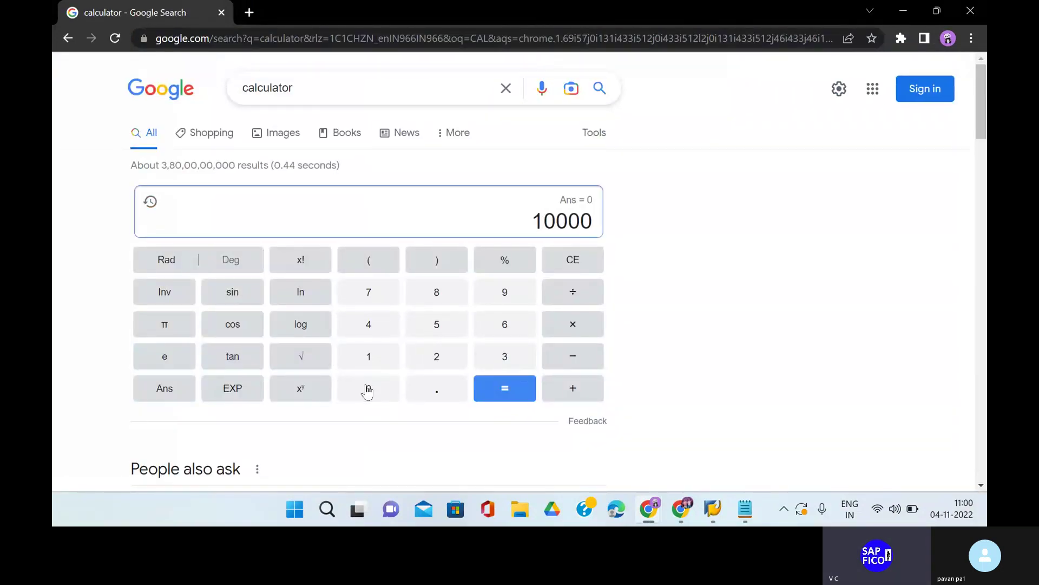
click(368, 389)
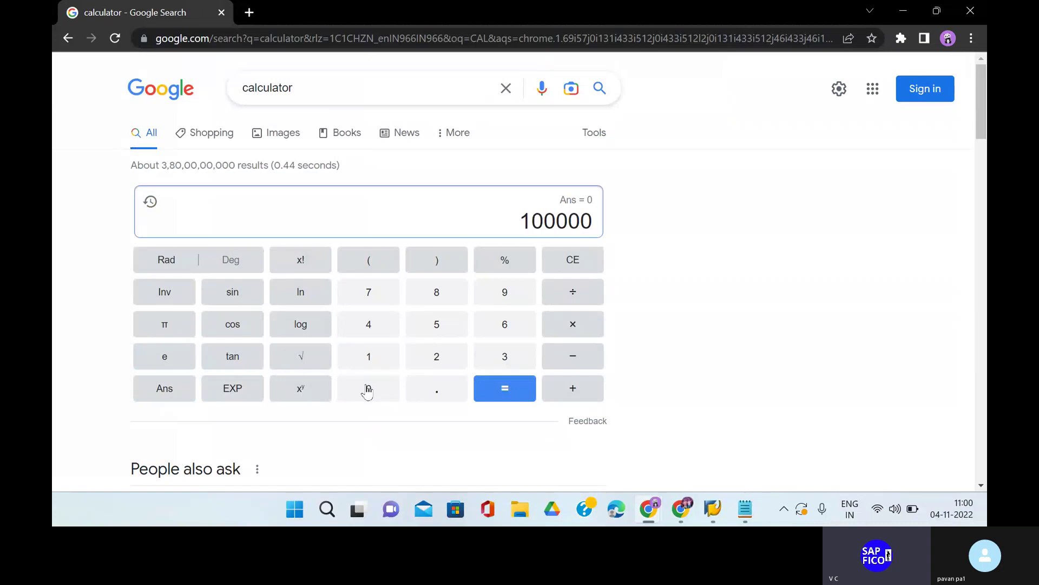
click(571, 325)
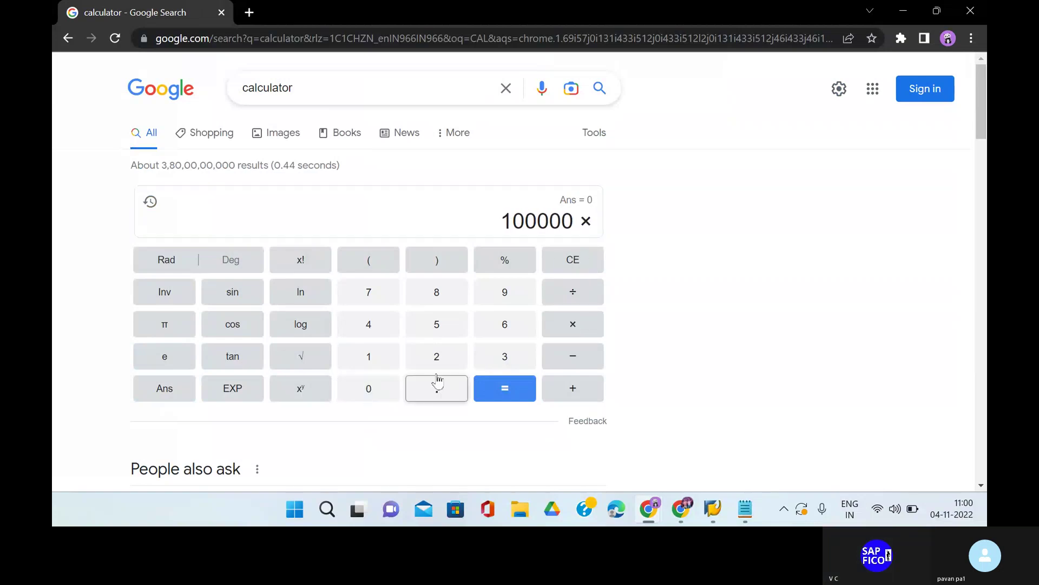
click(435, 356)
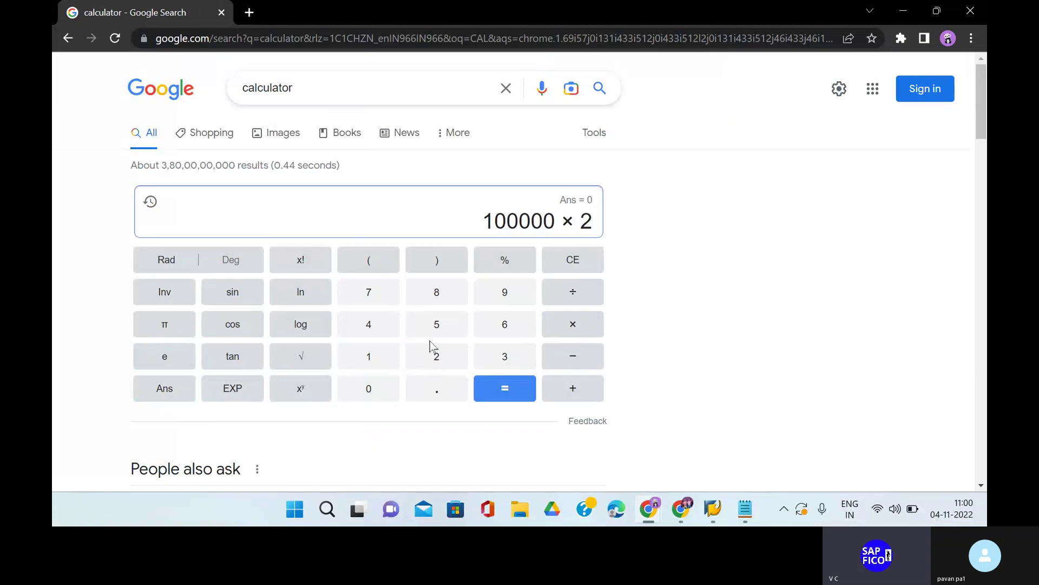
click(567, 260)
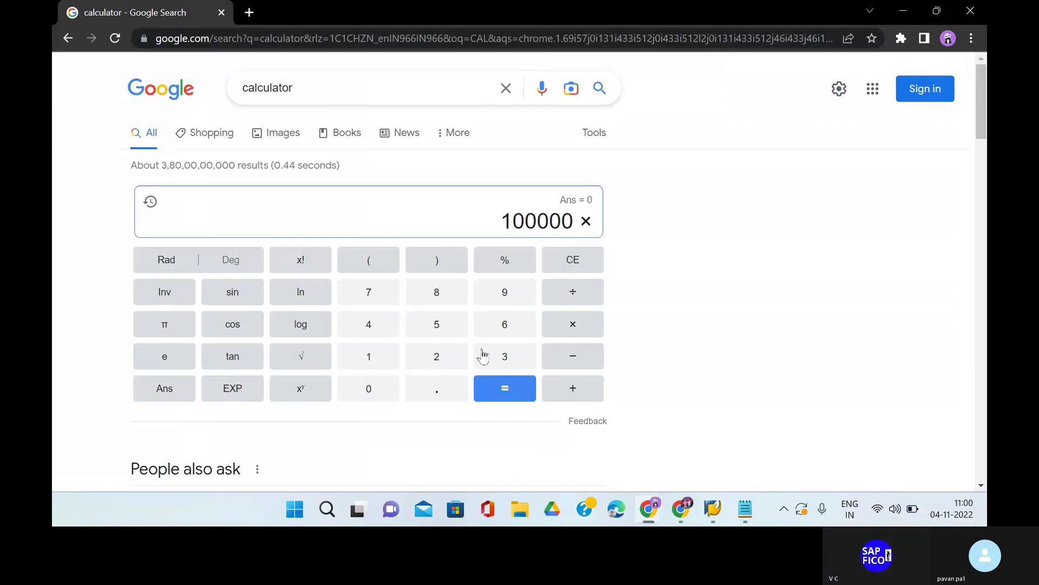
click(453, 390)
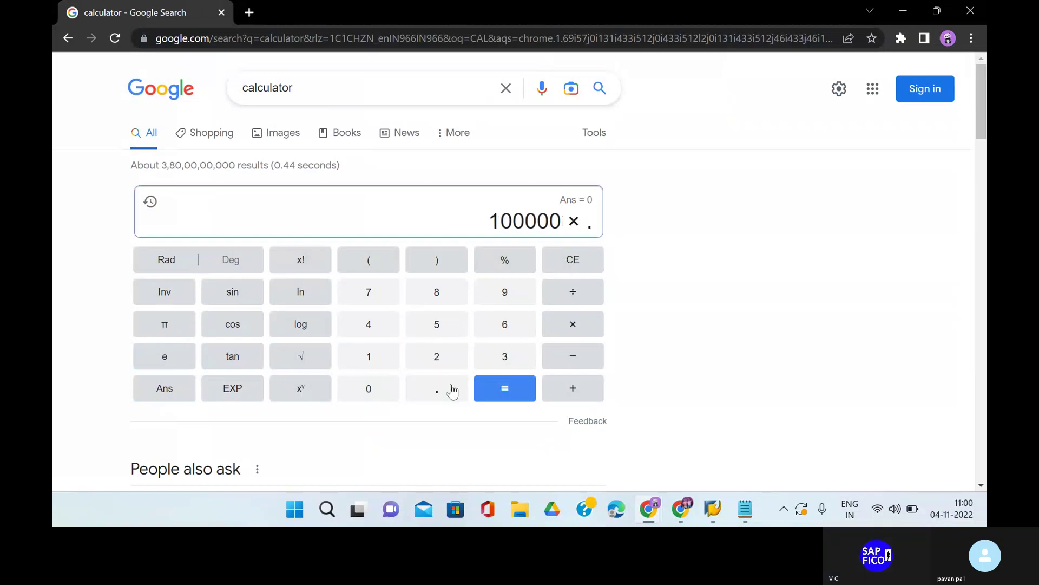
click(439, 358)
click(440, 331)
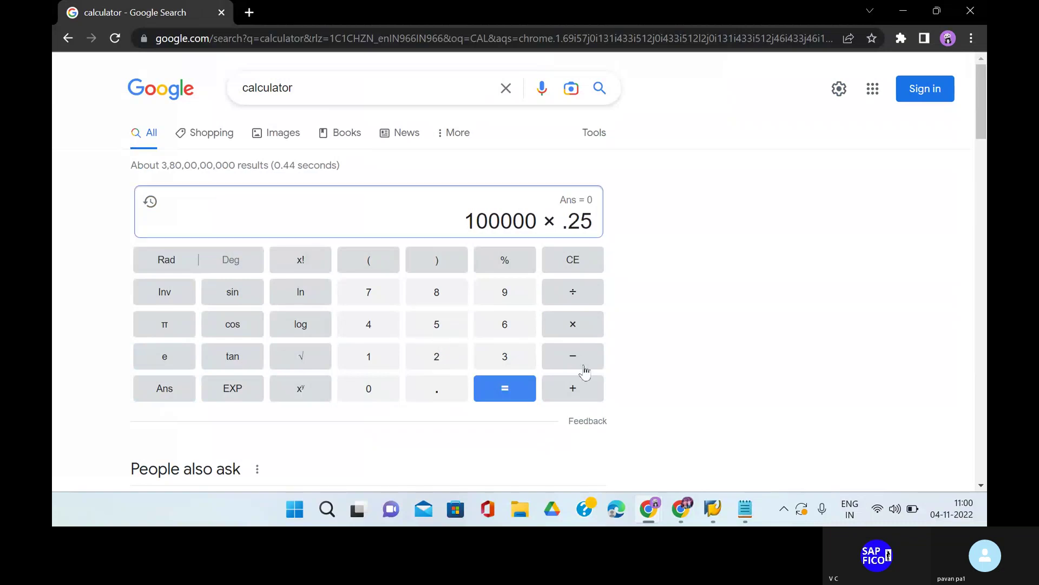
Divide by 100 to get the 250 bank charge, then switch back to SAP.
click(586, 298)
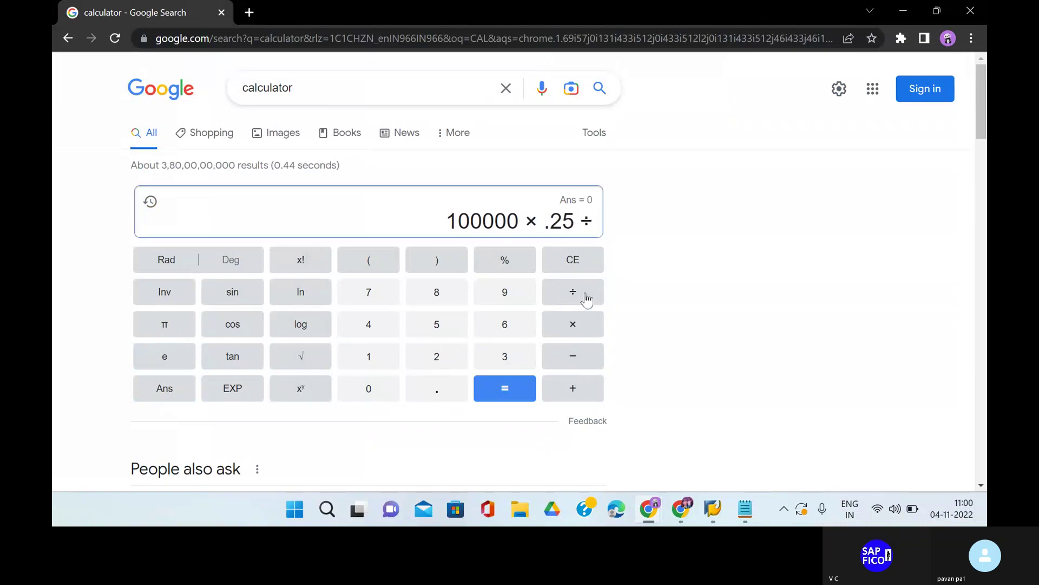
click(383, 359)
click(380, 388)
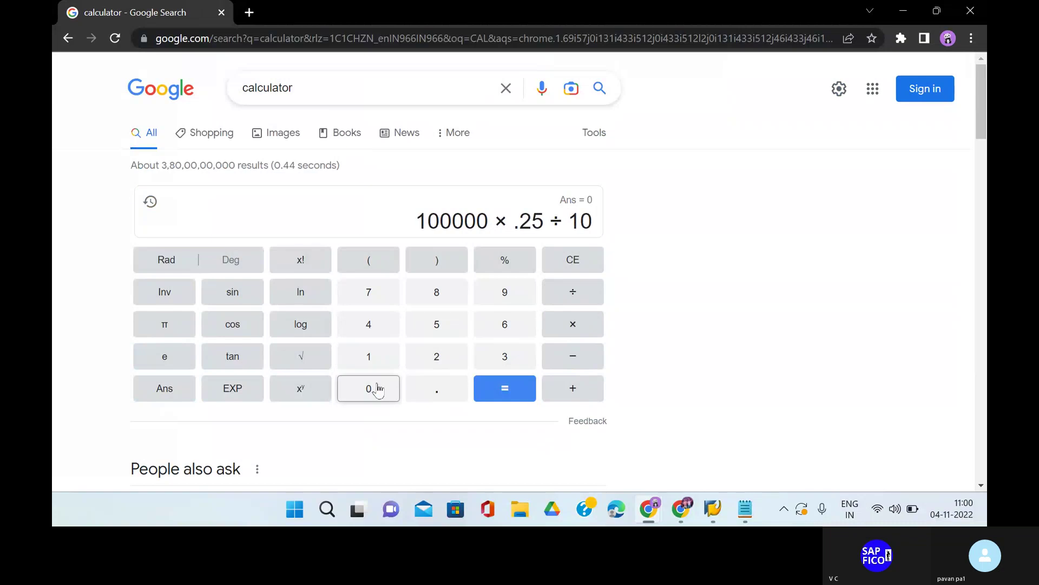
click(380, 388)
click(515, 392)
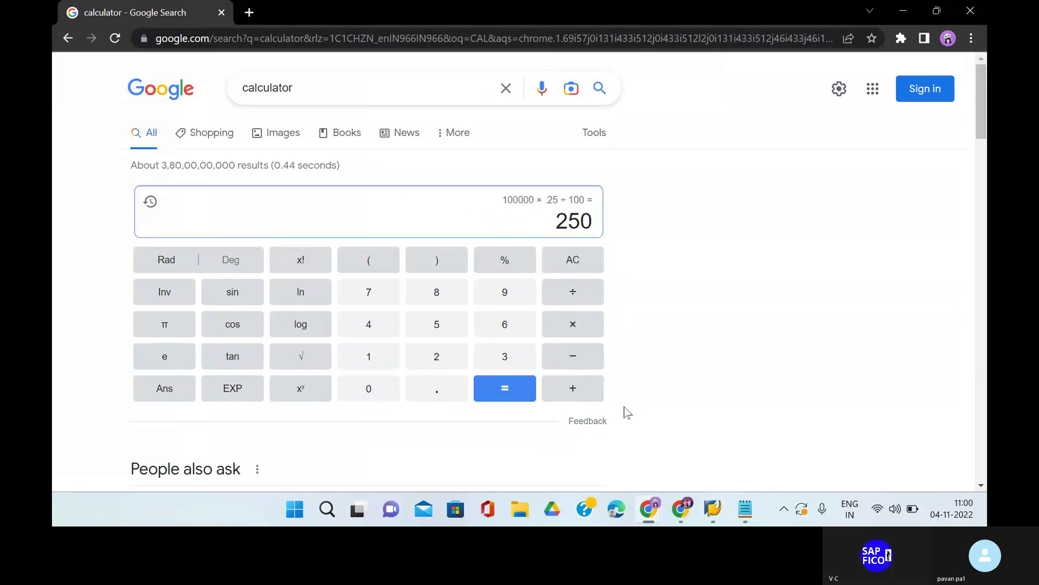
mouse_move(713, 508)
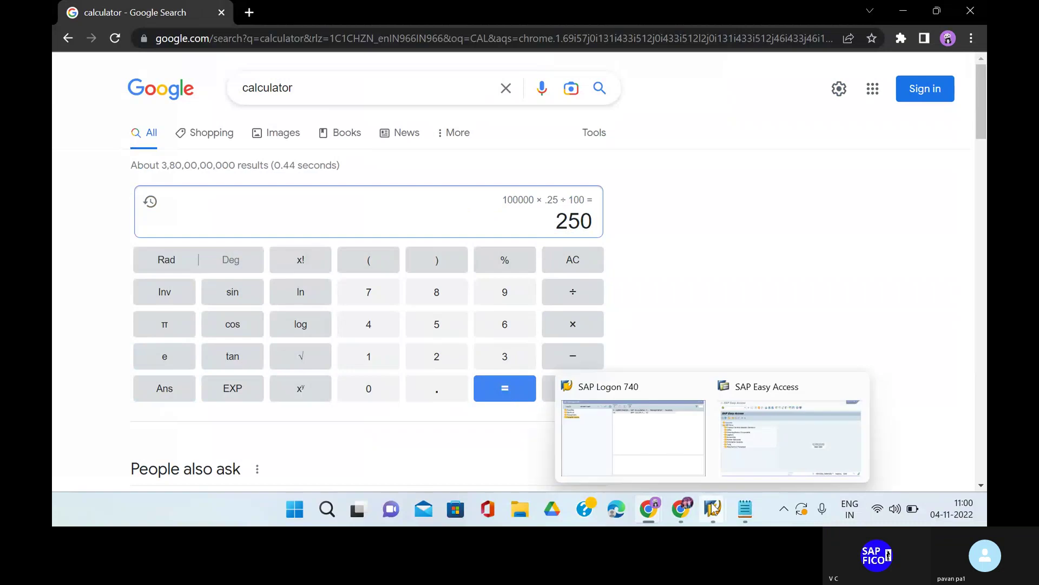
click(761, 436)
Start F-28 with document date 04.11.2022 and reference 1.
text(F-28)
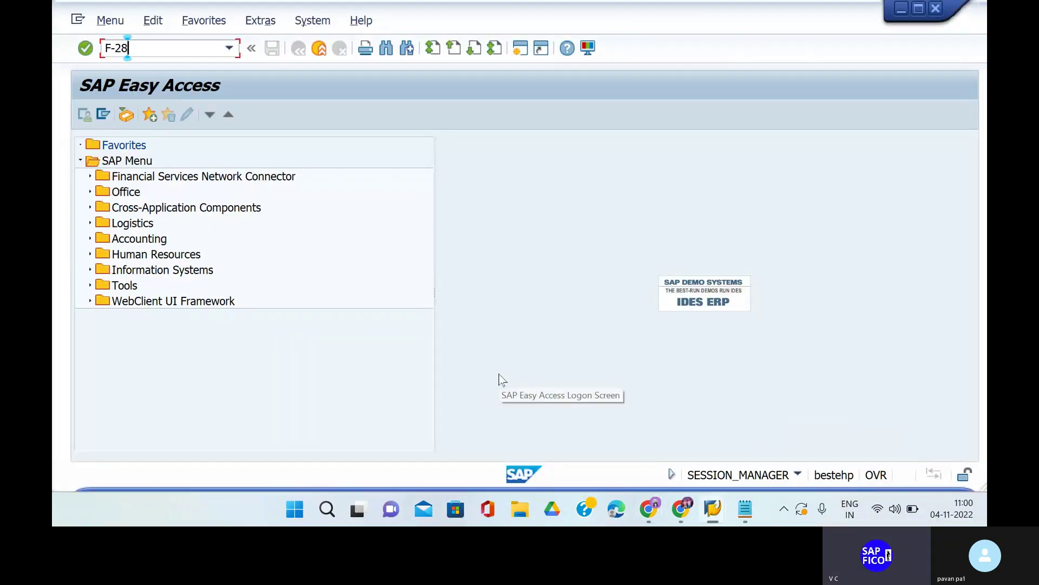
key(Return)
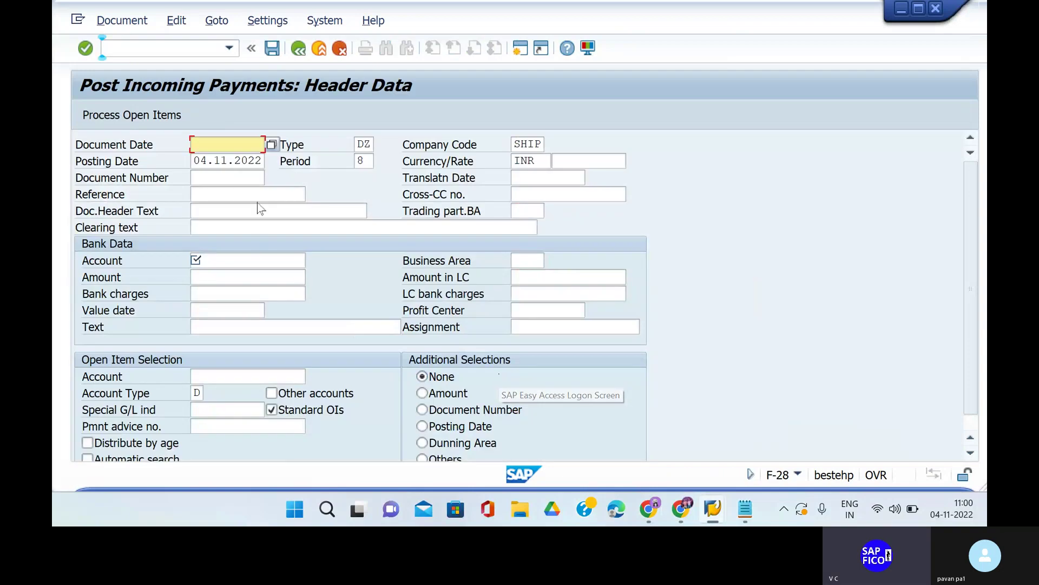
key(space)
key(Return)
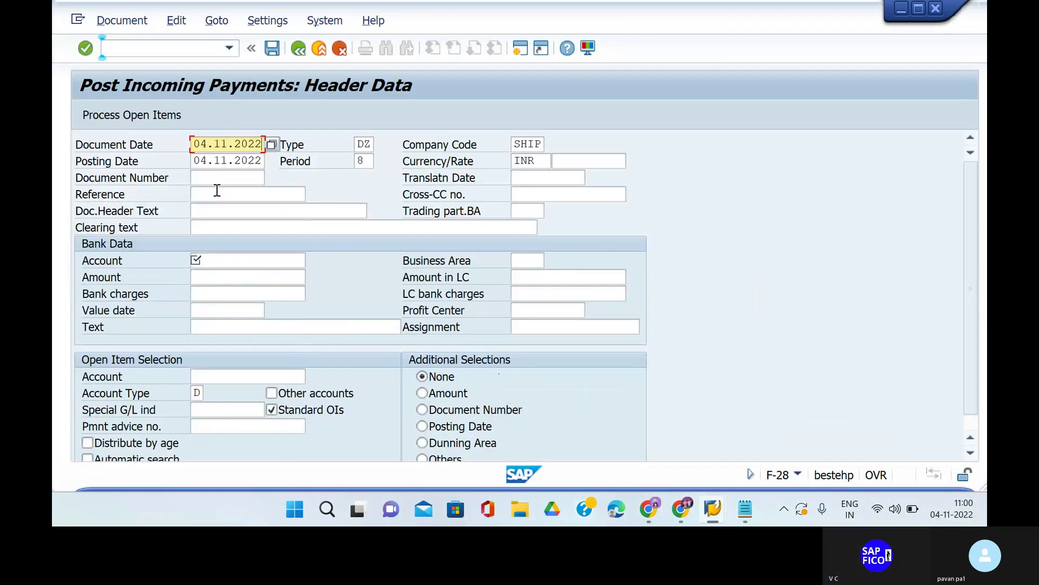
click(216, 194)
text(1)
Set header text 'INCOMING AMO' and clearing text 'INCOMING PAYMENT'.
click(219, 211)
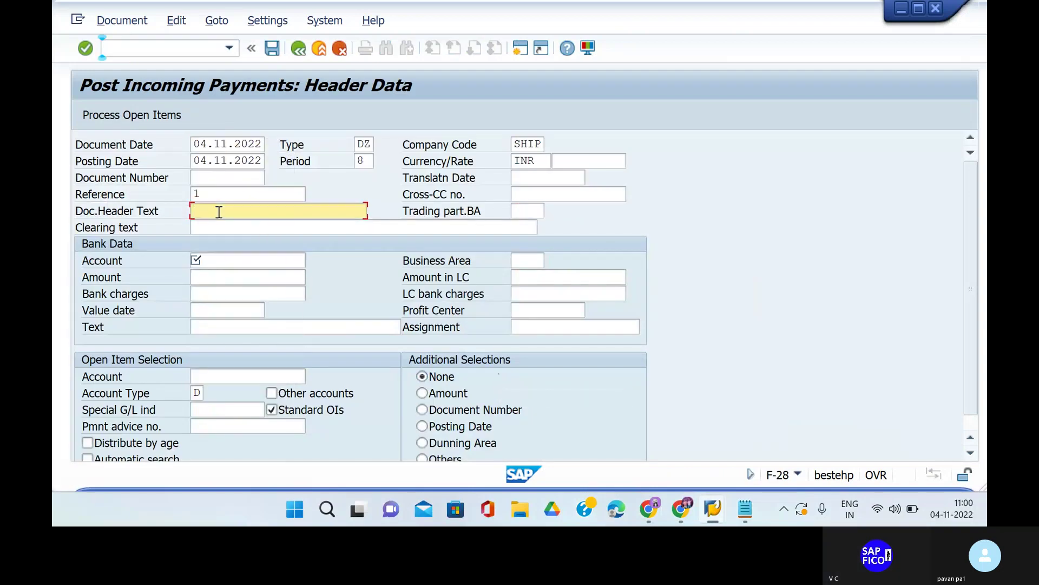
text(PAYING AMO)
key(BackSpace)
key(BackSpace)
key(BackSpace)
key(BackSpace)
key(BackSpace)
key(BackSpace)
key(BackSpace)
key(BackSpace)
key(BackSpace)
key(BackSpace)
key(BackSpace)
text(RE)
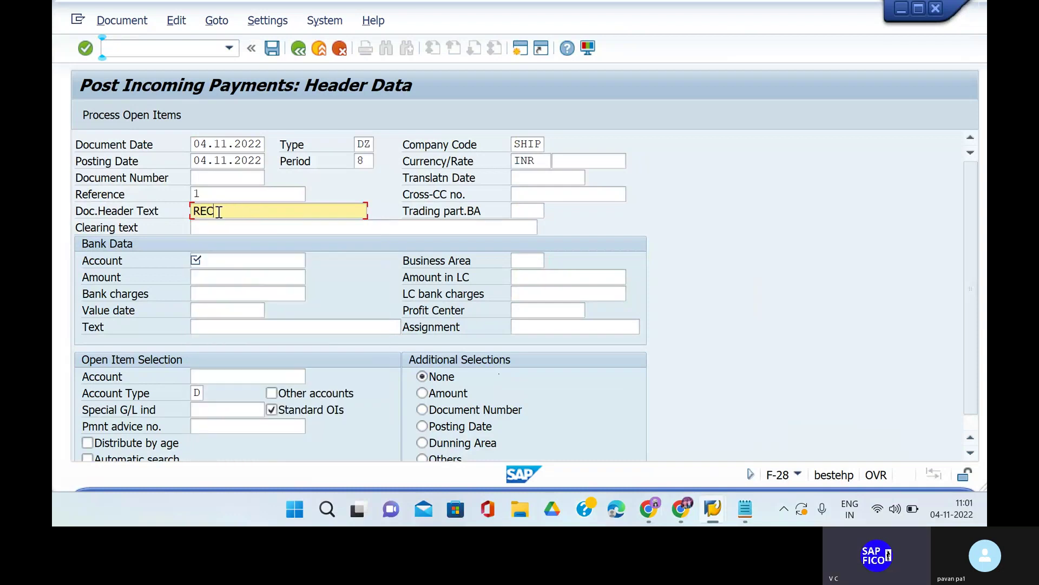
text(C)
key(BackSpace)
key(BackSpace)
key(BackSpace)
text(INCOMING AMOUNT)
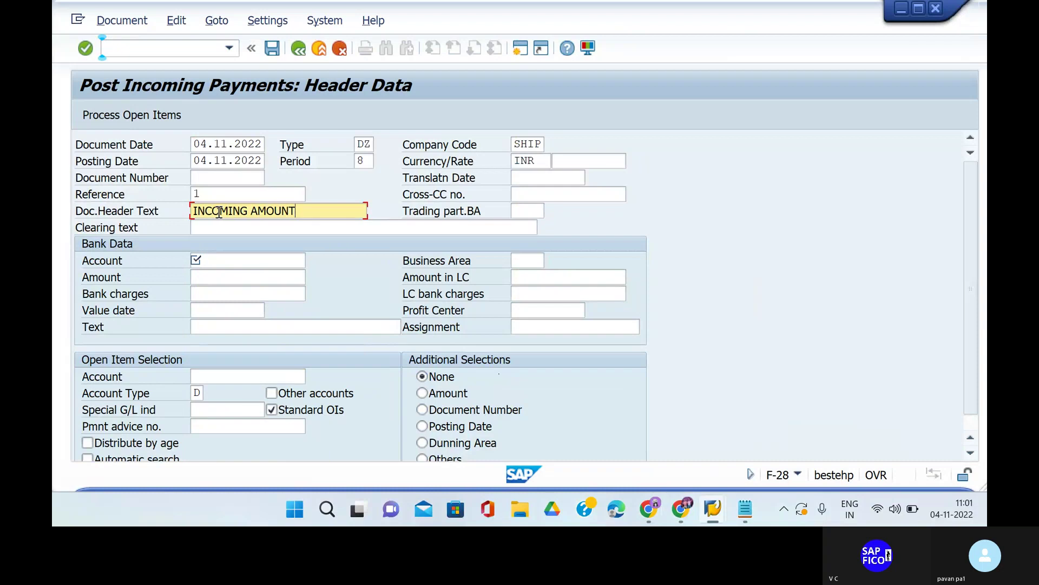
click(229, 228)
text(IN)
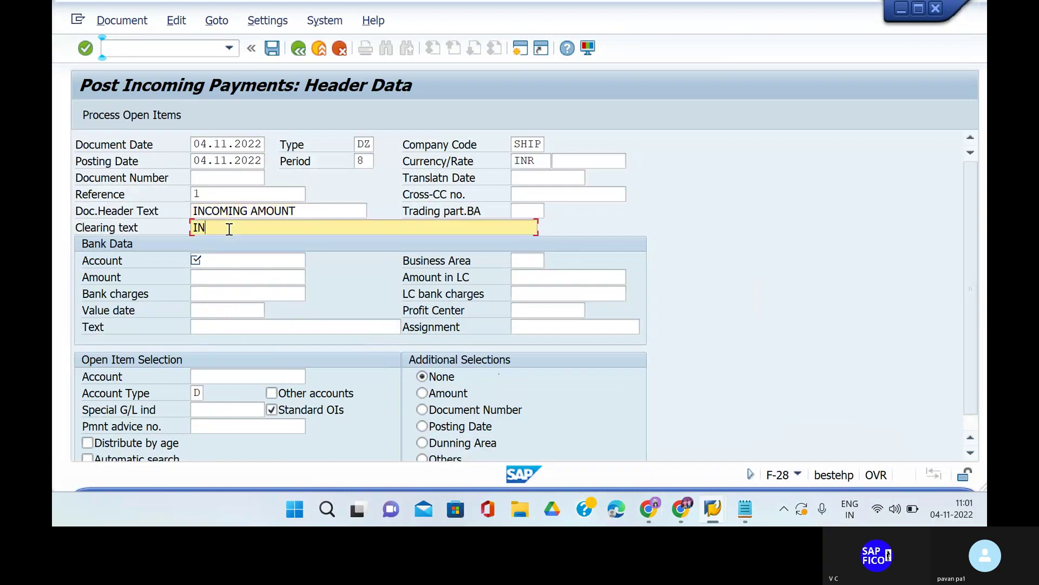
text(COMING PAYMENT)
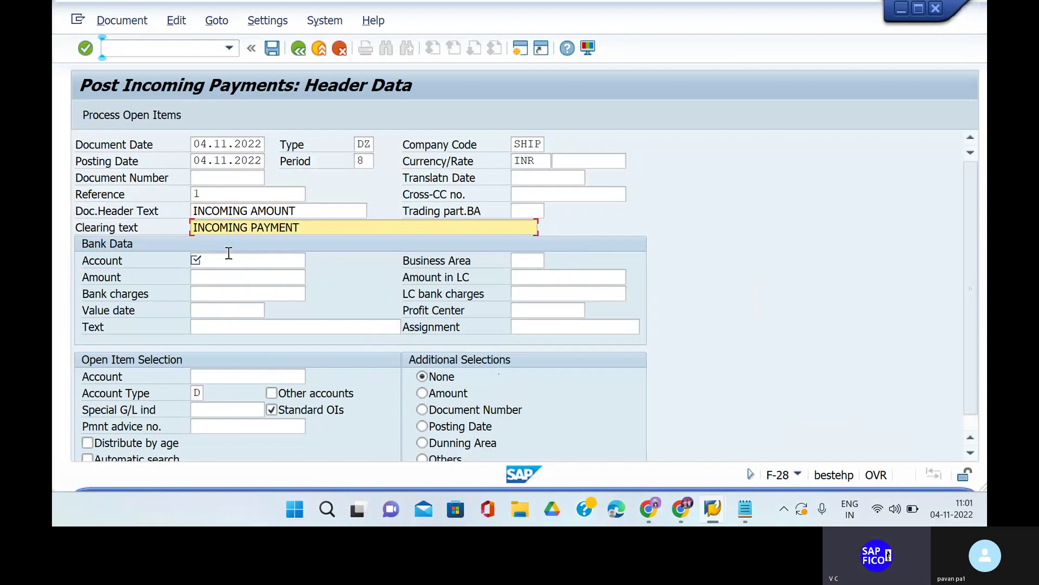
Enter bank account 200100, amount 99750, bank charges 250, and value date 04.11.2022.
click(231, 258)
text(200)
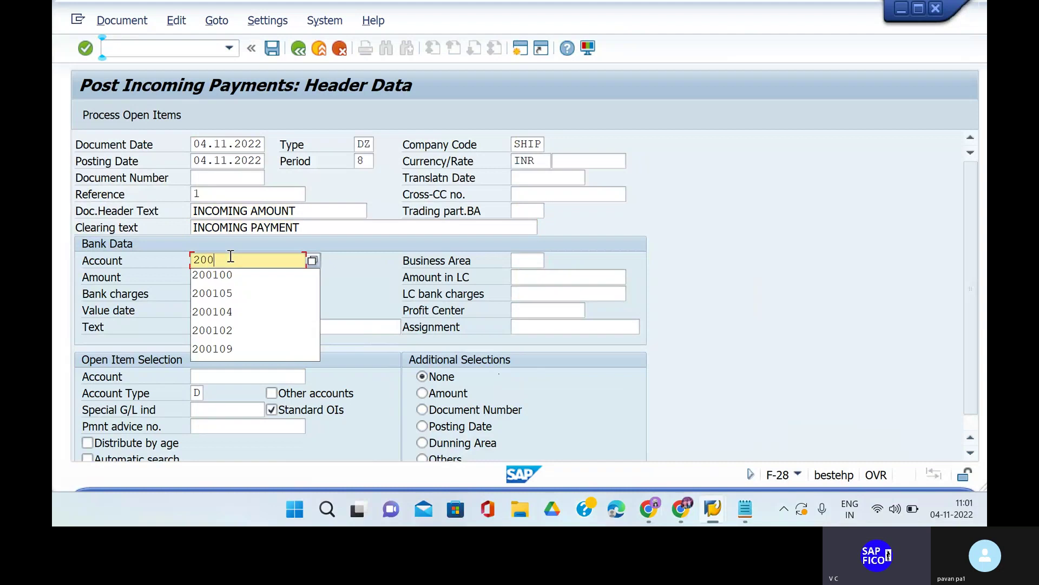
click(231, 274)
click(230, 282)
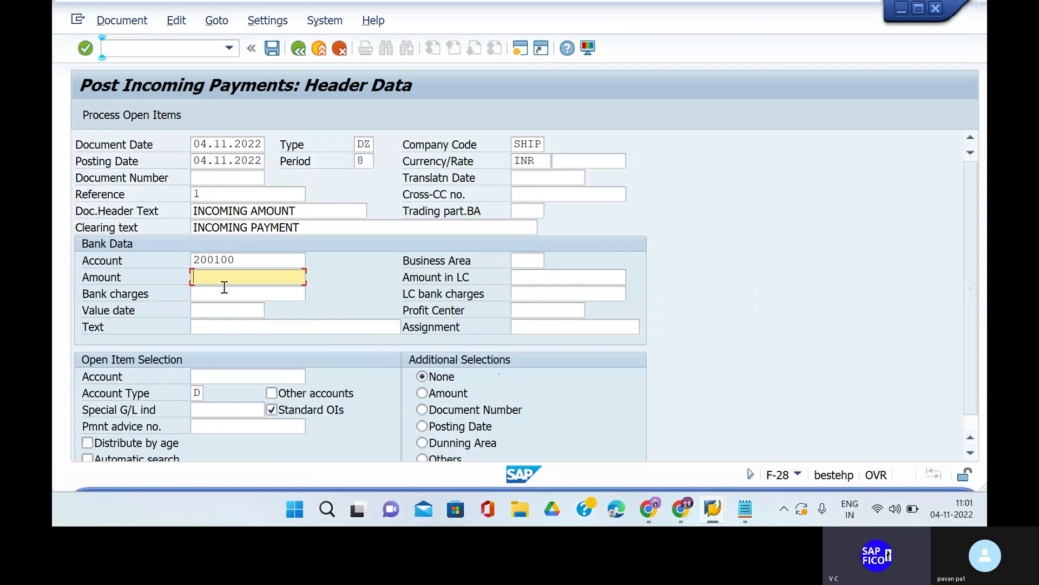
text(1)
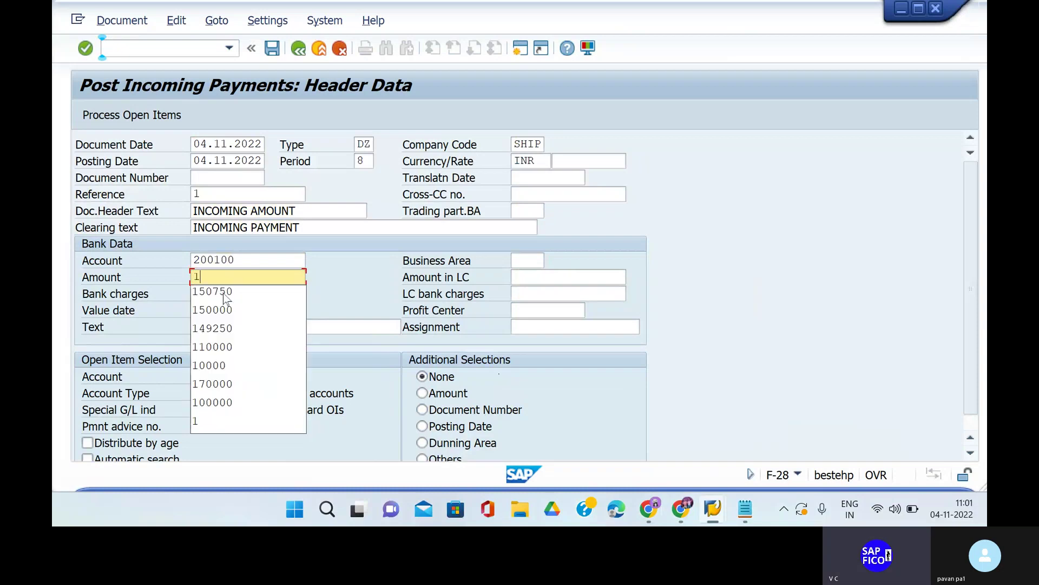
key(BackSpace)
text(99)
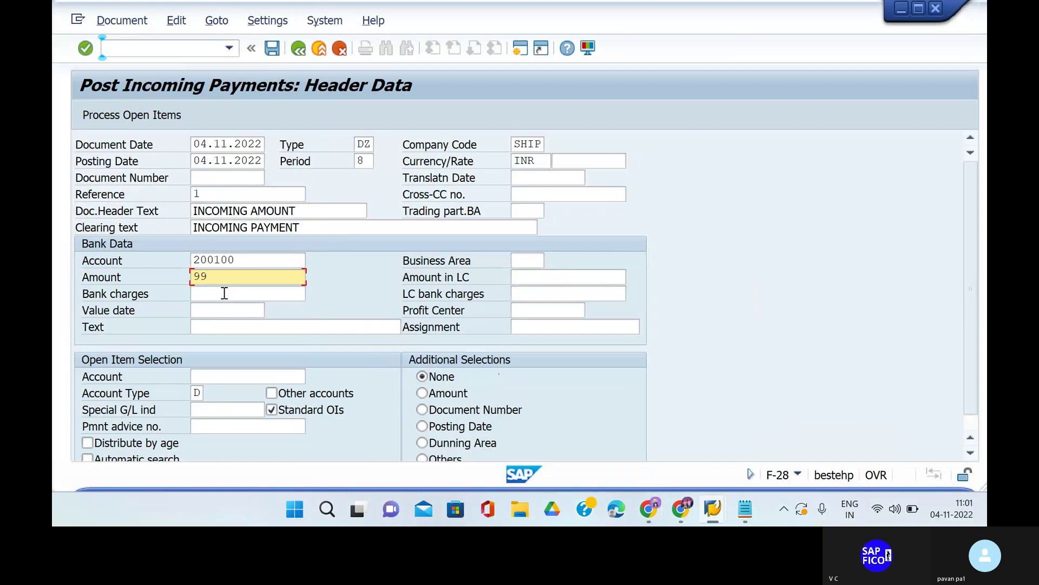
text(750)
click(224, 293)
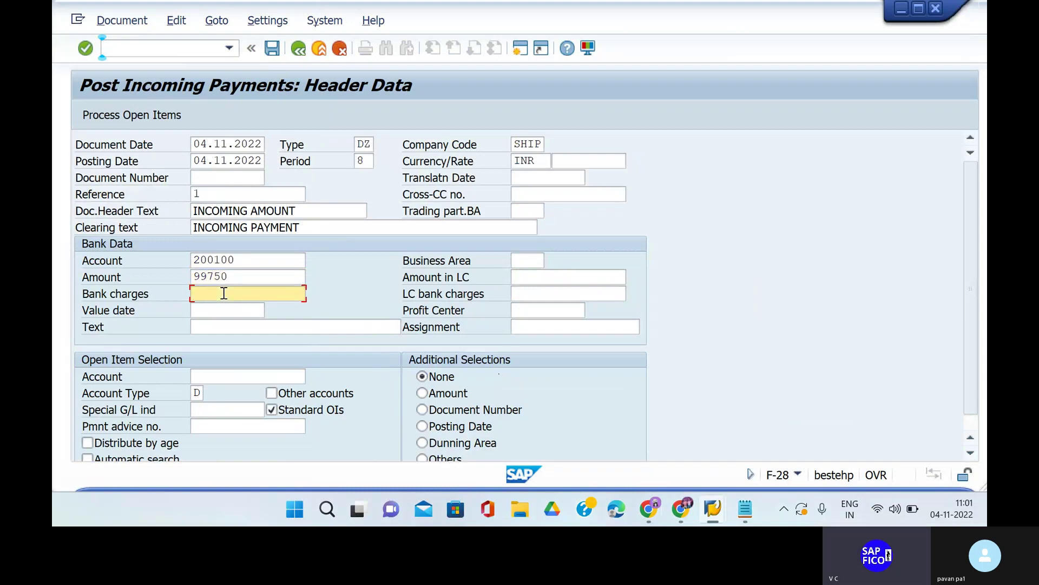
text(250)
click(225, 311)
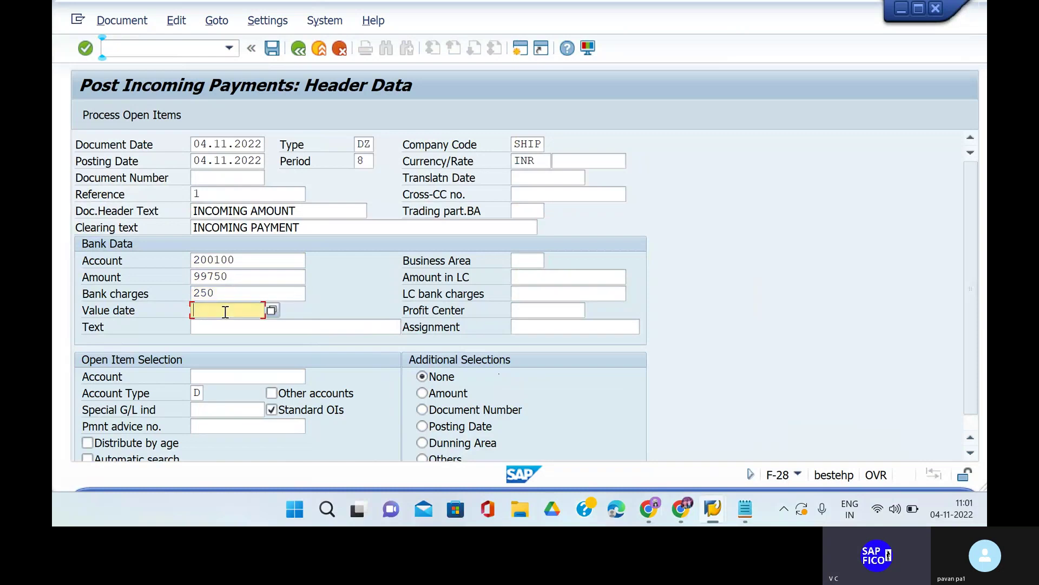
click(254, 50)
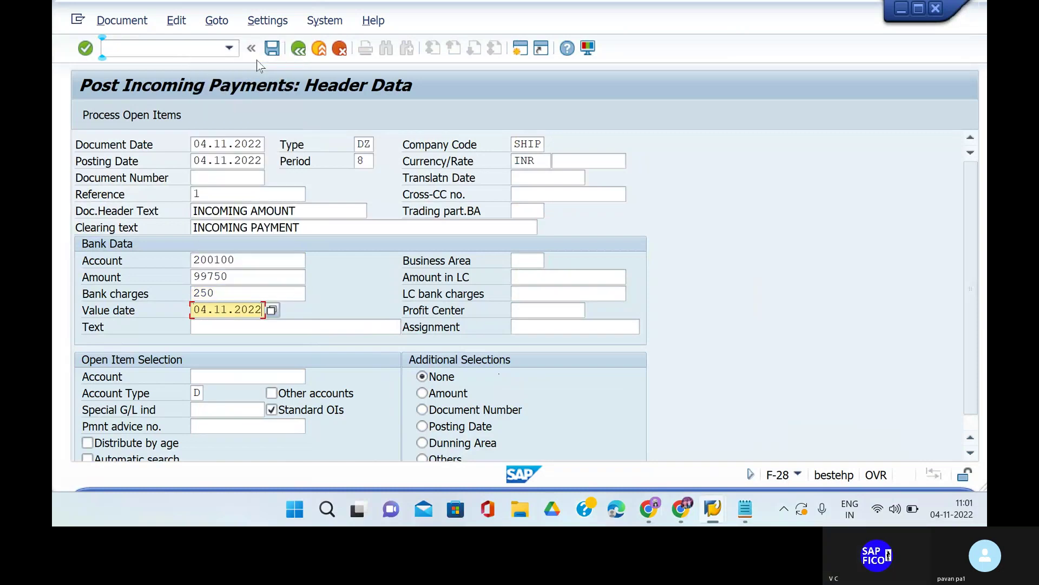
Add line item text 'INCOMING PAYMEN' and open-item customer account 92.
click(240, 327)
text(INCOMING)
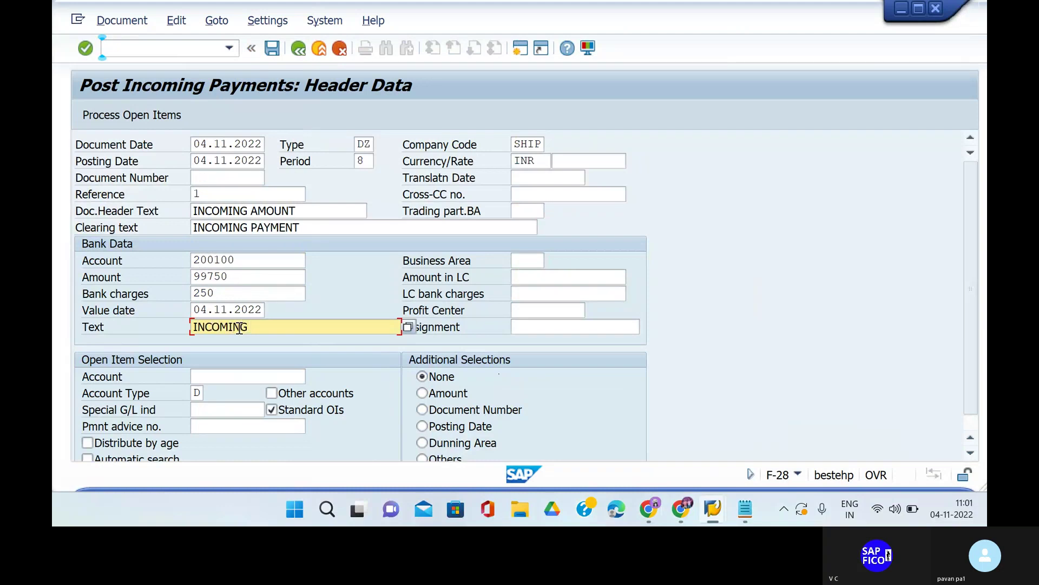
text( PAYMENT)
click(241, 381)
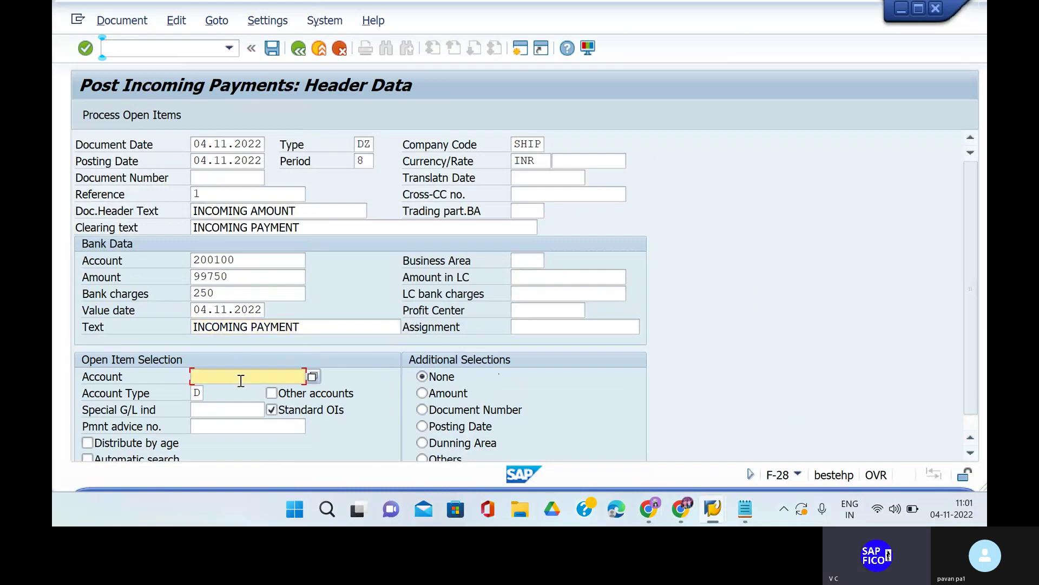
text(92)
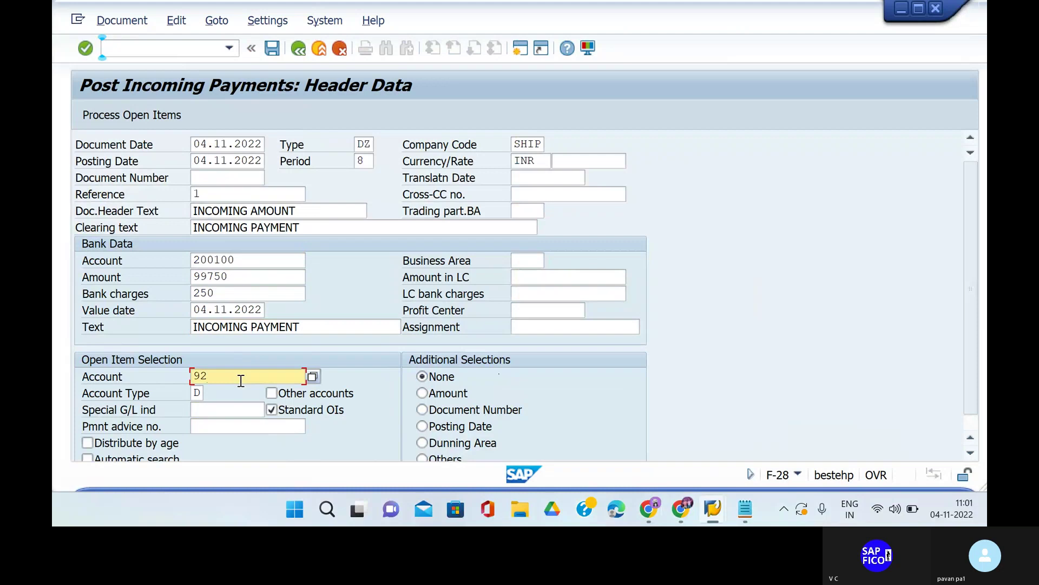
Load customer 92's open items, simulate, and post the payment as document 2007.
key(Return)
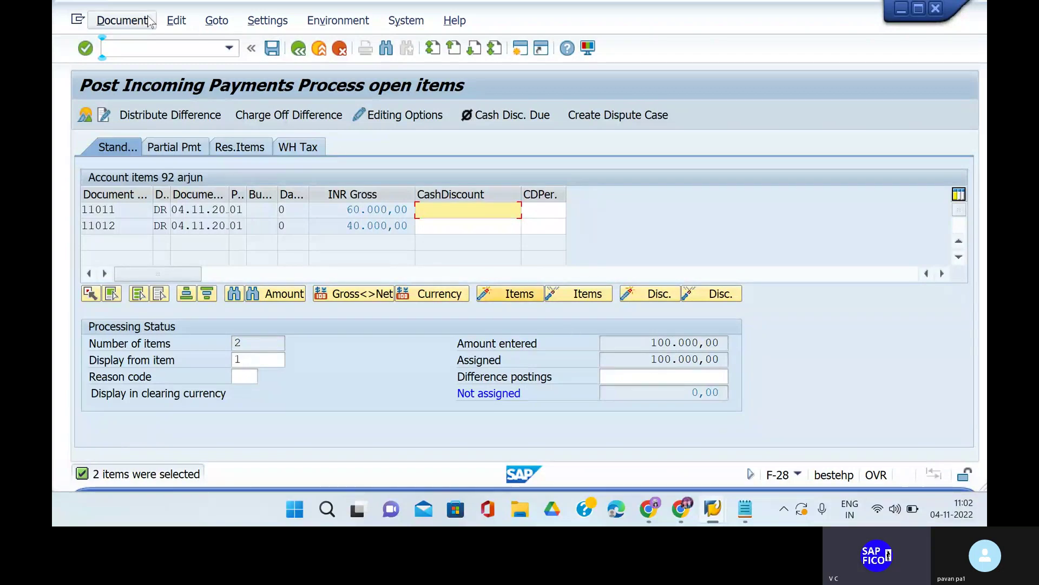
click(122, 21)
click(141, 62)
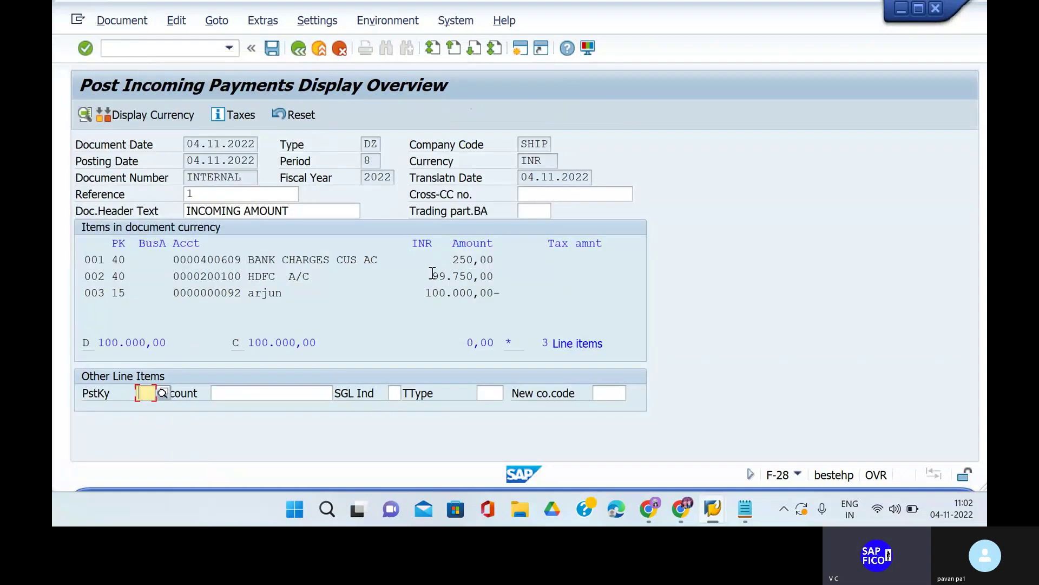
click(272, 50)
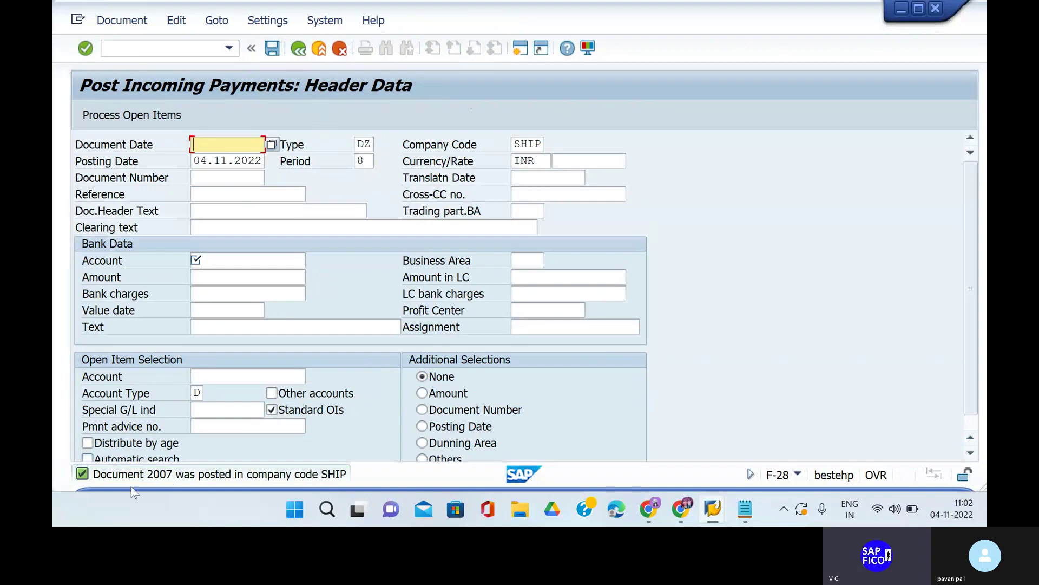
Run FBL5N for customer 92 showing cleared items instead of open ones.
click(166, 52)
text(/N)
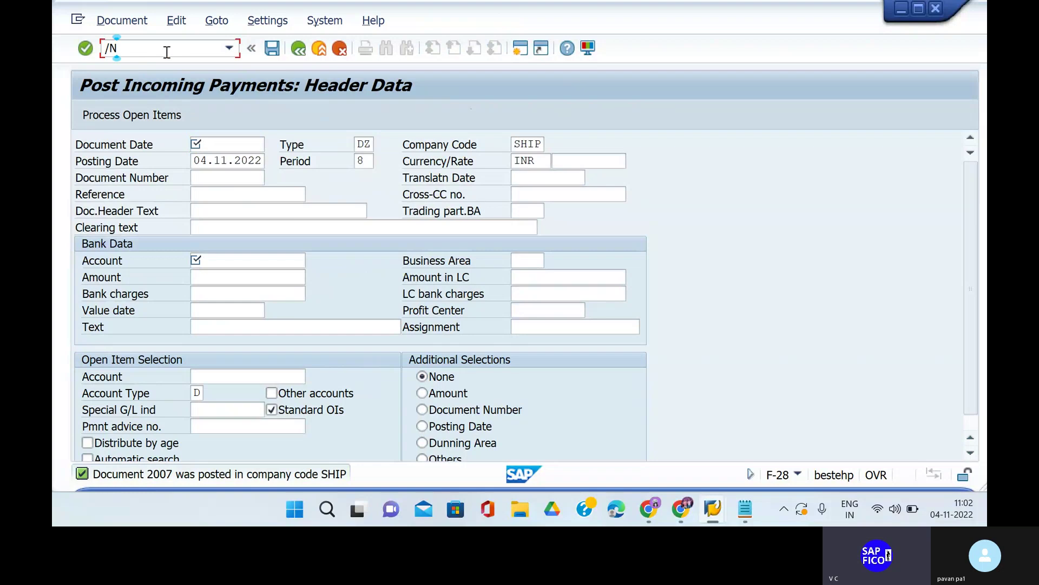
text(FBL5N)
key(Return)
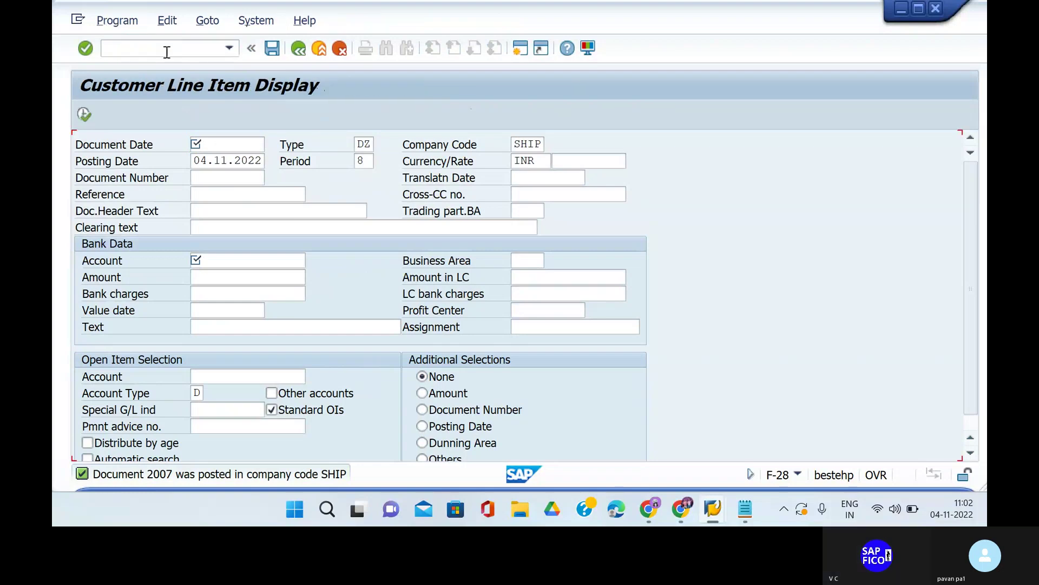
click(83, 114)
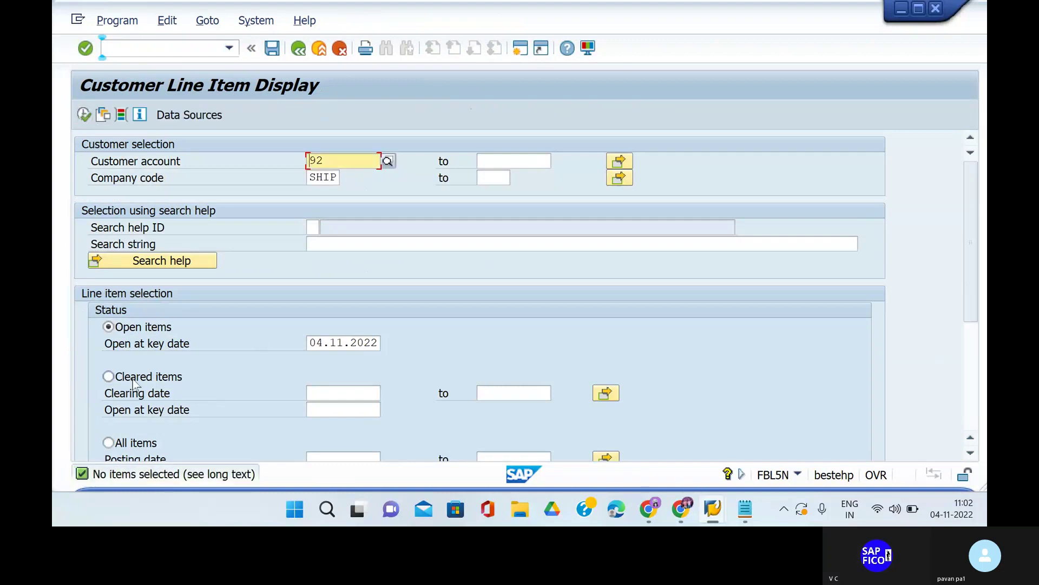
click(108, 376)
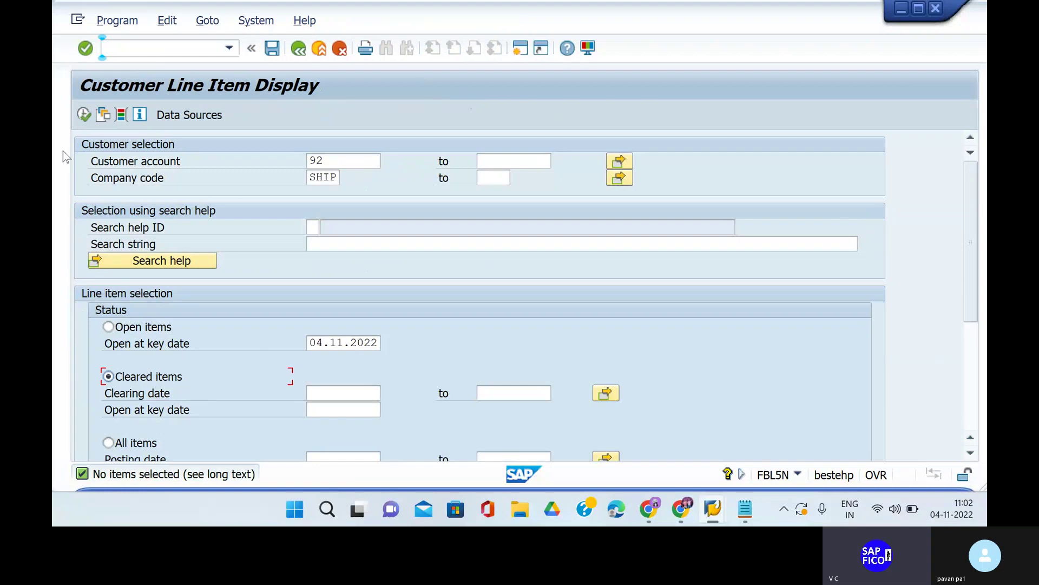
click(82, 116)
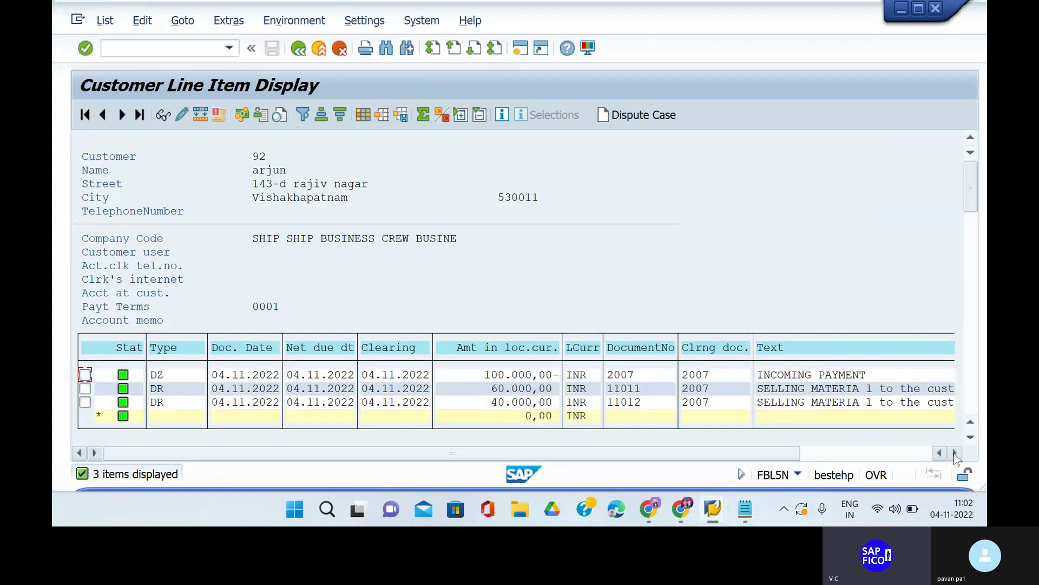
Inspect incoming payment 2007's line details, then return to the cleared-items list.
double_click(485, 378)
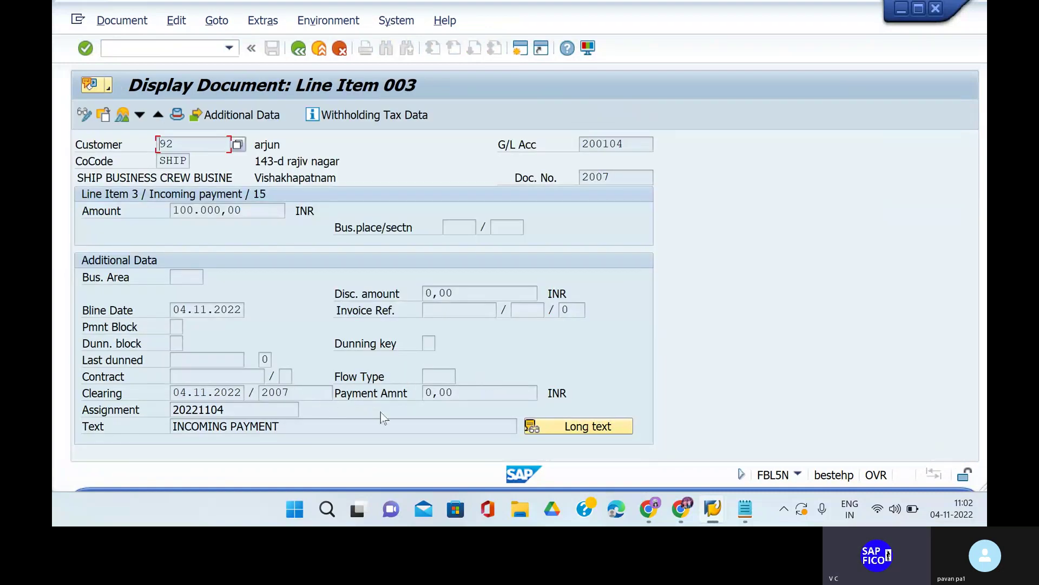
click(298, 49)
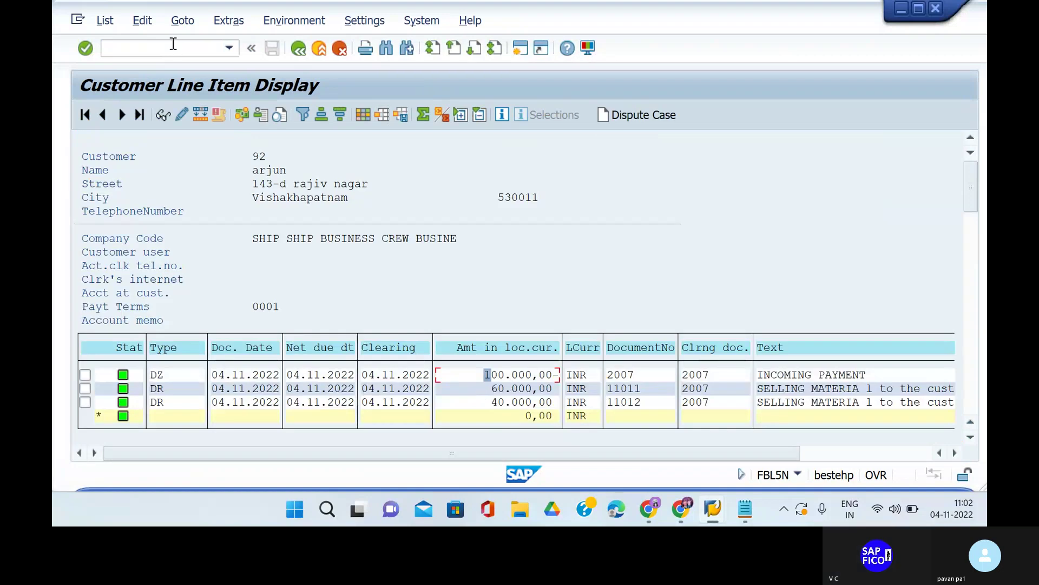
click(173, 44)
Run FBL3N for G/L account 400609 to check the 250 bank charge from document 2007.
text(/NFB)
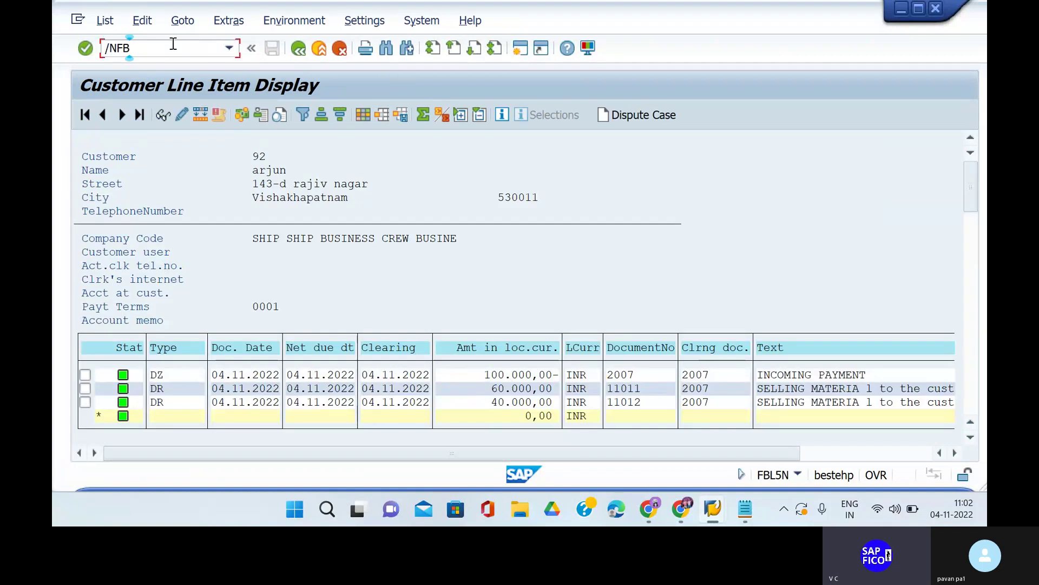
text(L3N)
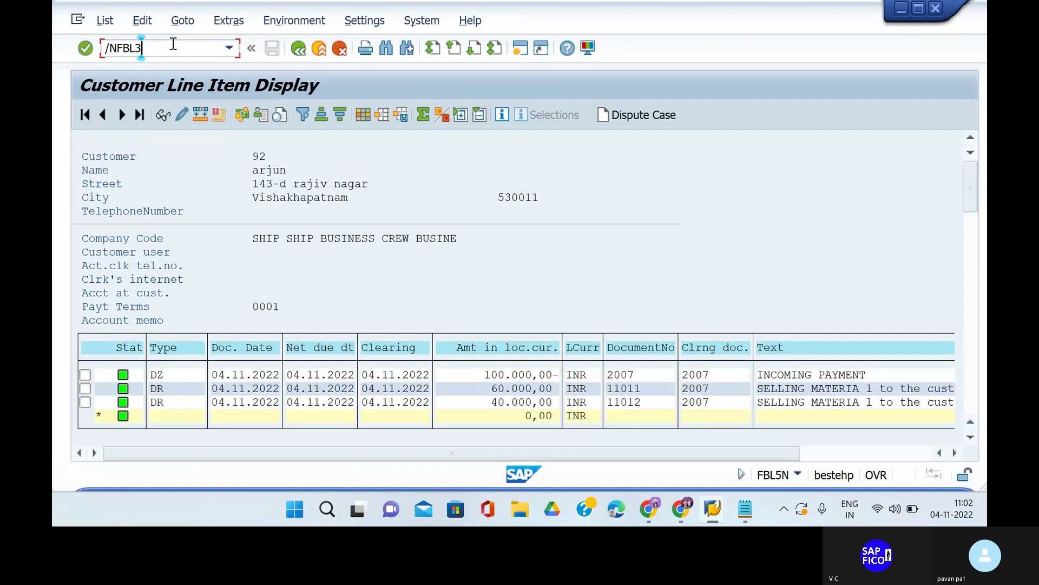
key(Return)
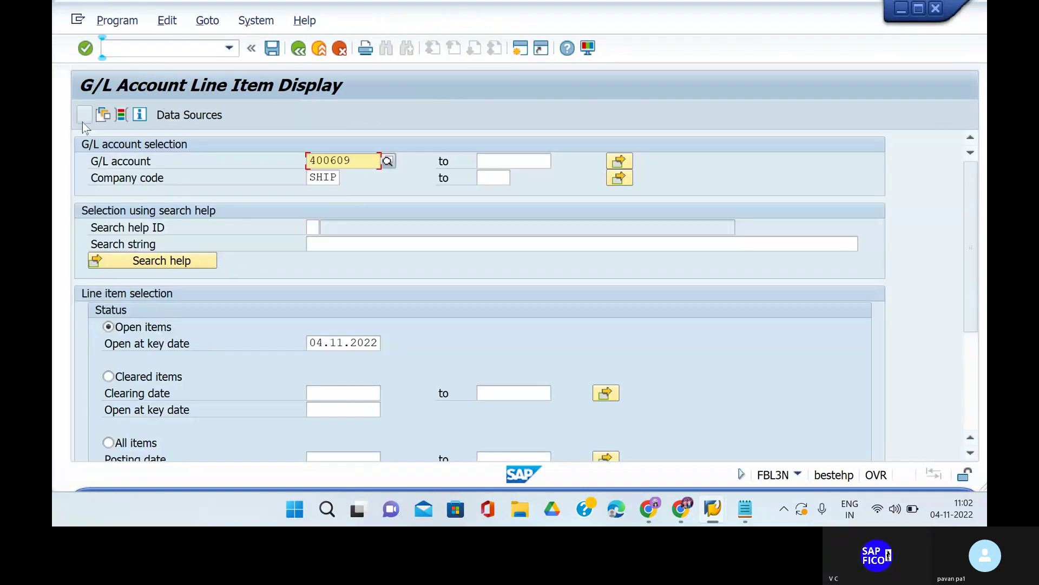
click(84, 114)
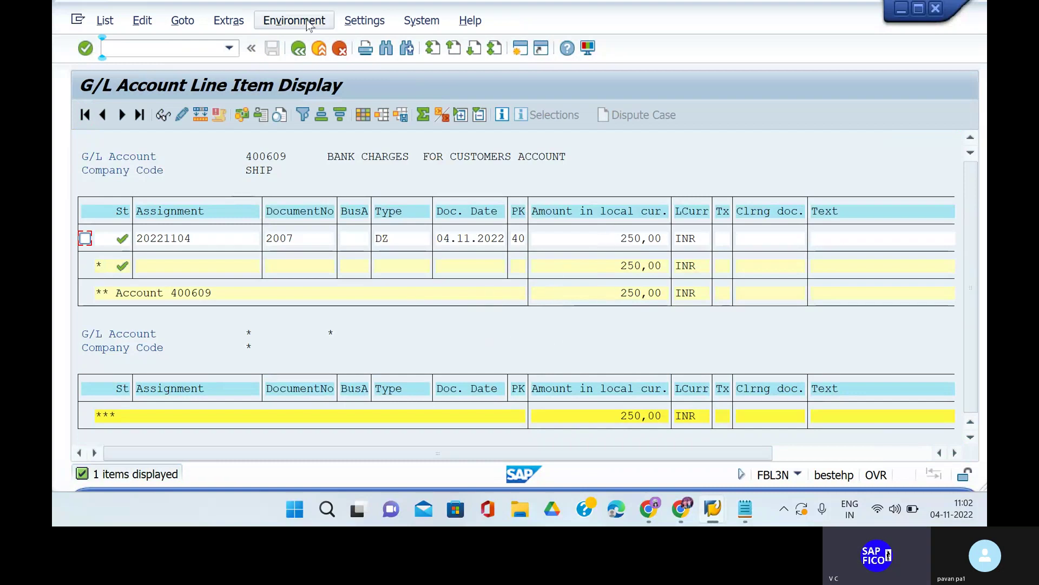
click(300, 49)
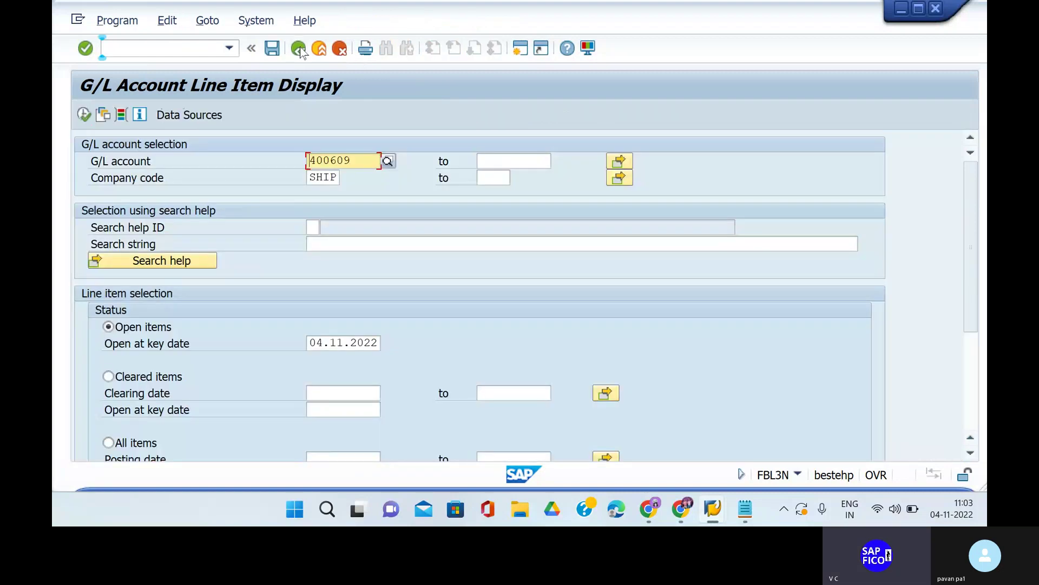
Leave the report with /N for the SAP Easy Access menu and clear the stray command entry.
click(160, 47)
text(/N)
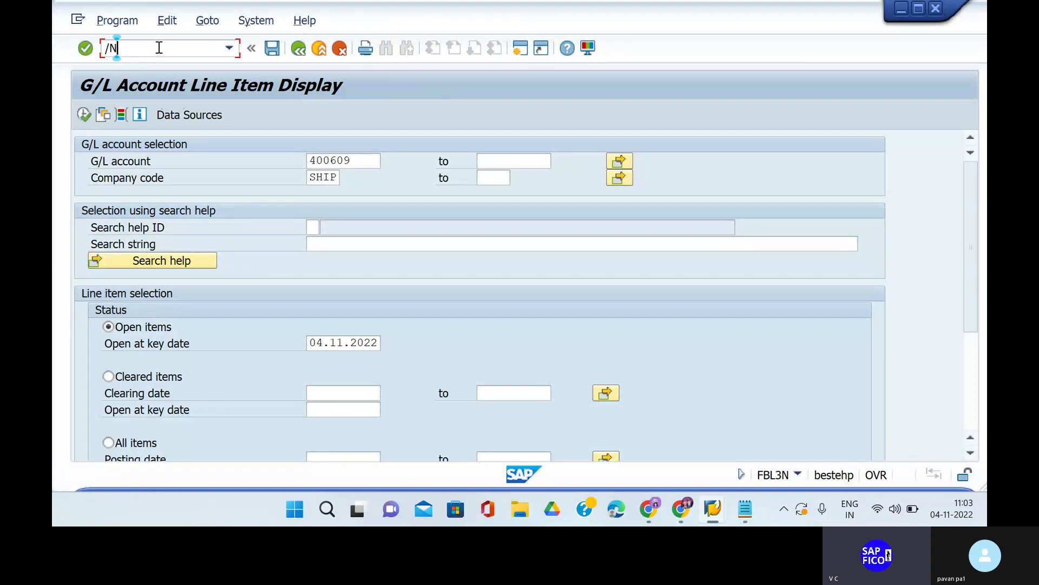
key(Return)
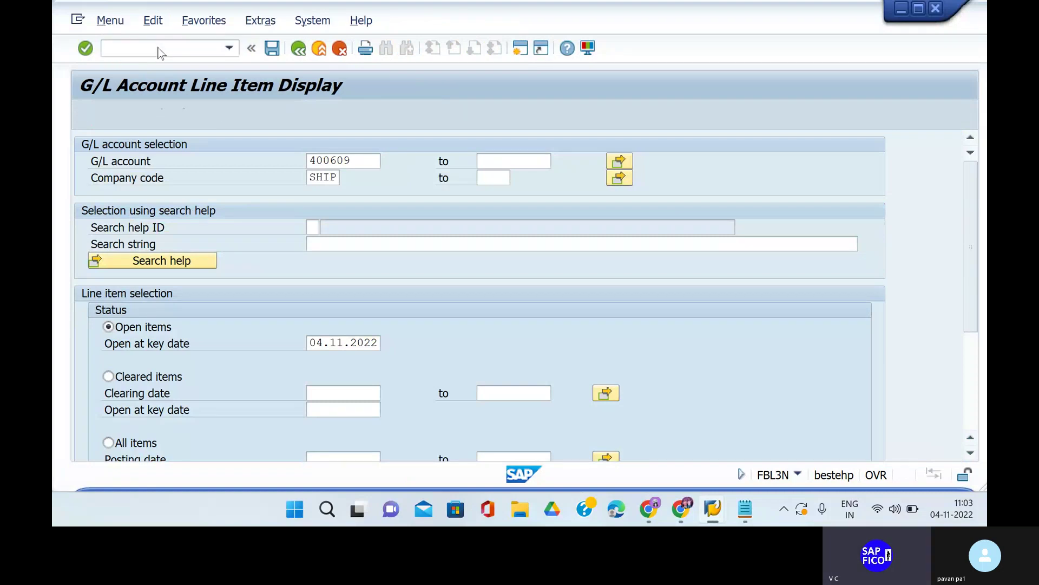
text(YES)
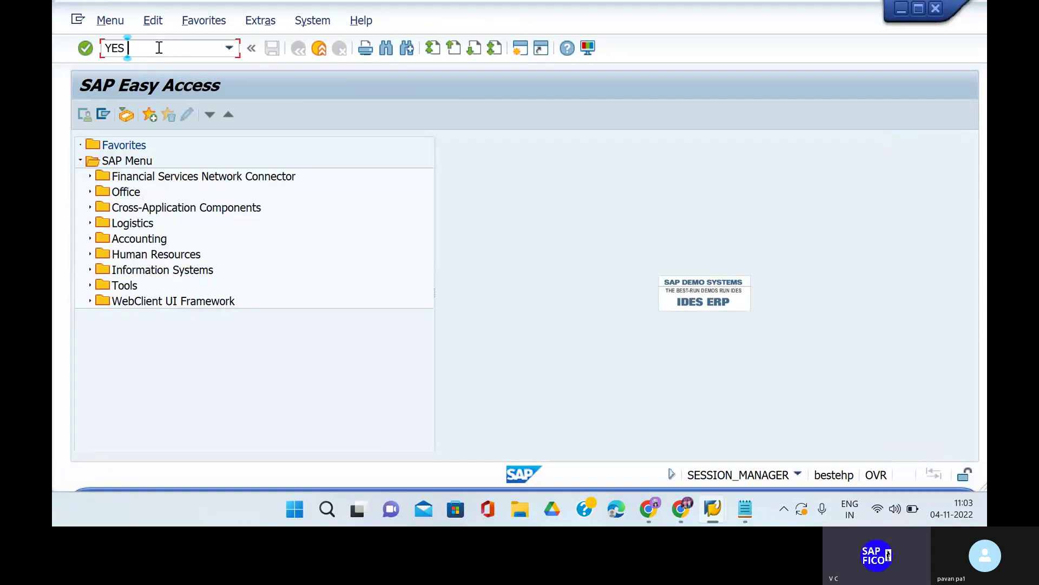
key(BackSpace)
key(BackSpace)
key(BackSpace)
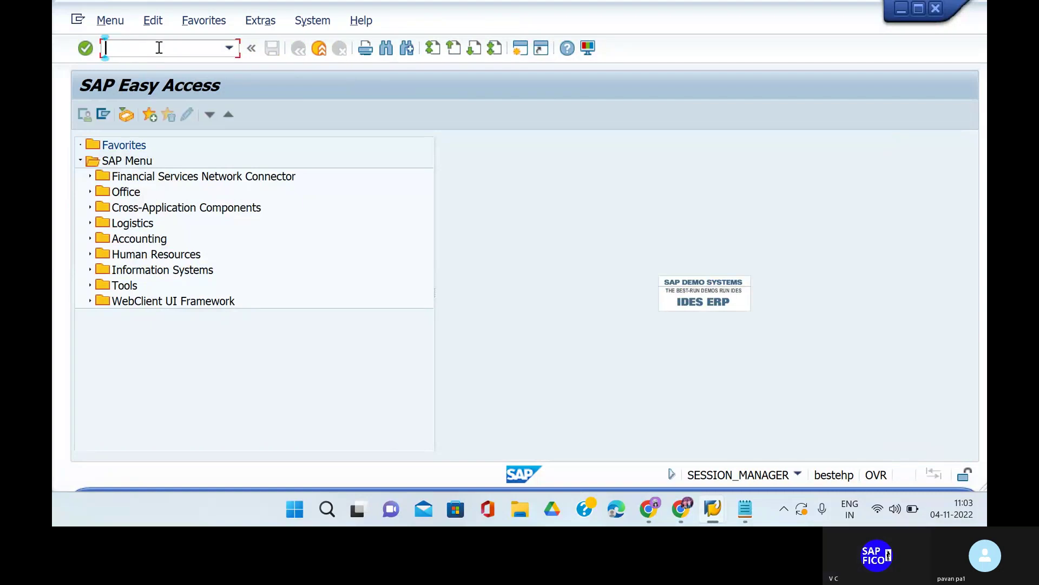